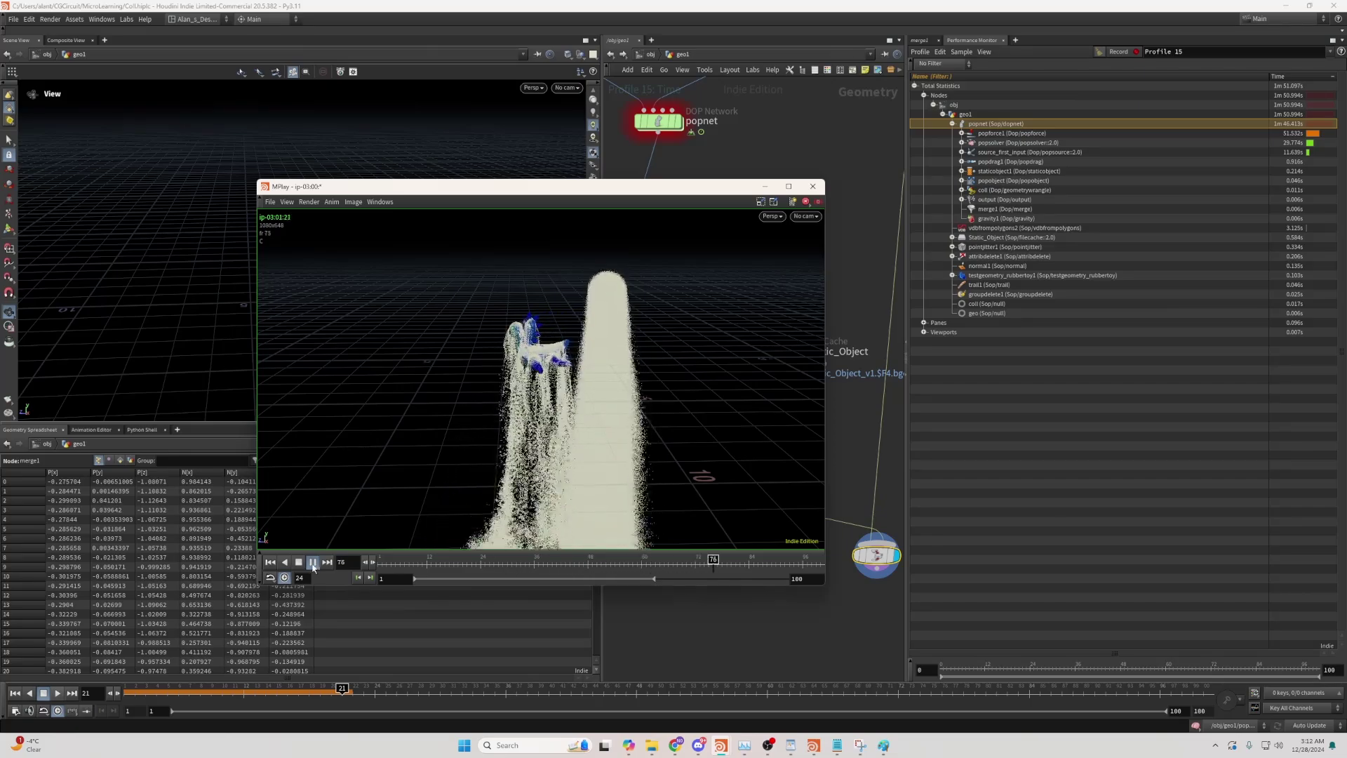
# Step: Stop the MPlay flipbook, scrub through its frames to review the particle simulation, and minimise the MPlay window
pyautogui.click(313, 563)
pyautogui.moveTo(397, 562); pyautogui.dragTo(811, 551)
pyautogui.click(764, 187)
# Step: Display the custom_coll file cache and scrub the timeline to frame 45 to examine how the particles collide with the toy
pyautogui.scroll(-2, 786, 412)
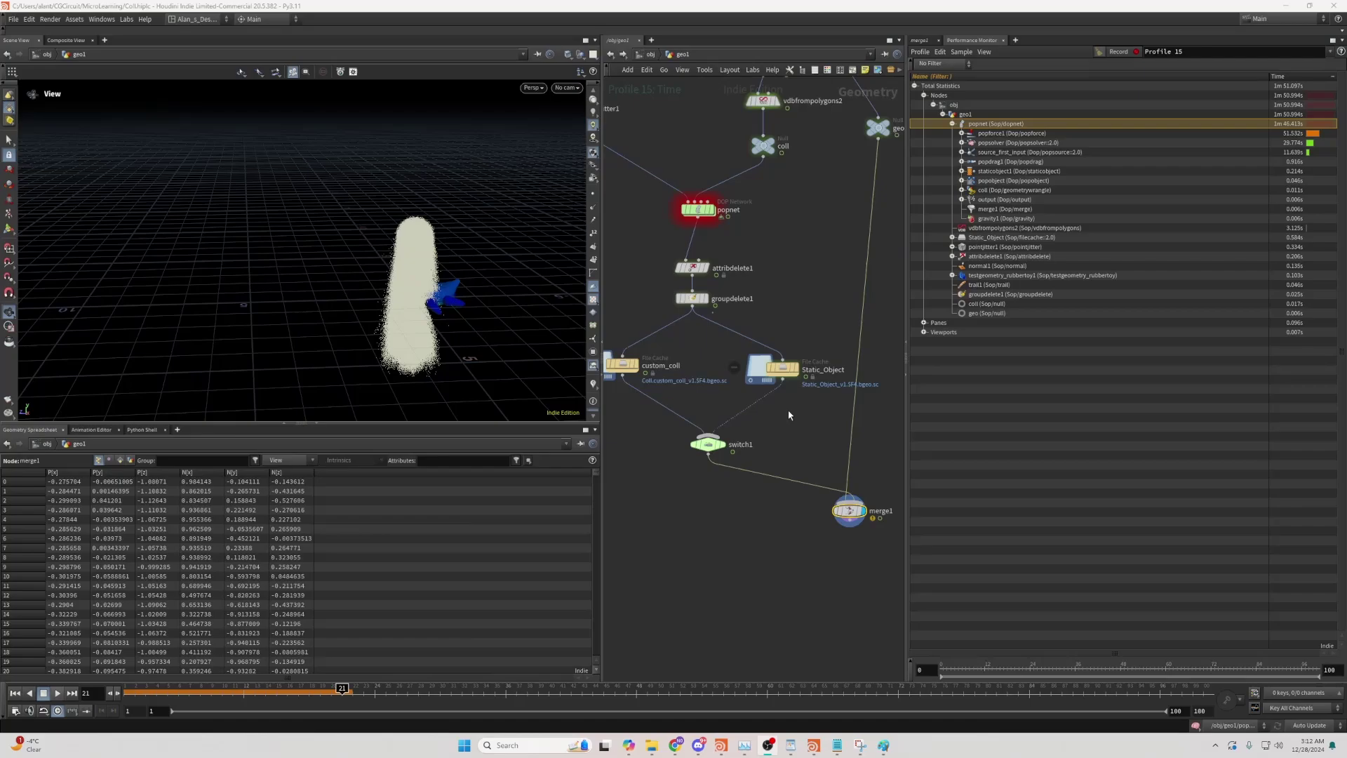
pyautogui.moveTo(788, 414); pyautogui.dragTo(832, 447, button='middle')
pyautogui.moveTo(860, 441); pyautogui.dragTo(818, 392)
pyautogui.click(838, 400)
pyautogui.moveTo(200, 688); pyautogui.dragTo(572, 534)
pyautogui.click(680, 399)
pyautogui.click(683, 400)
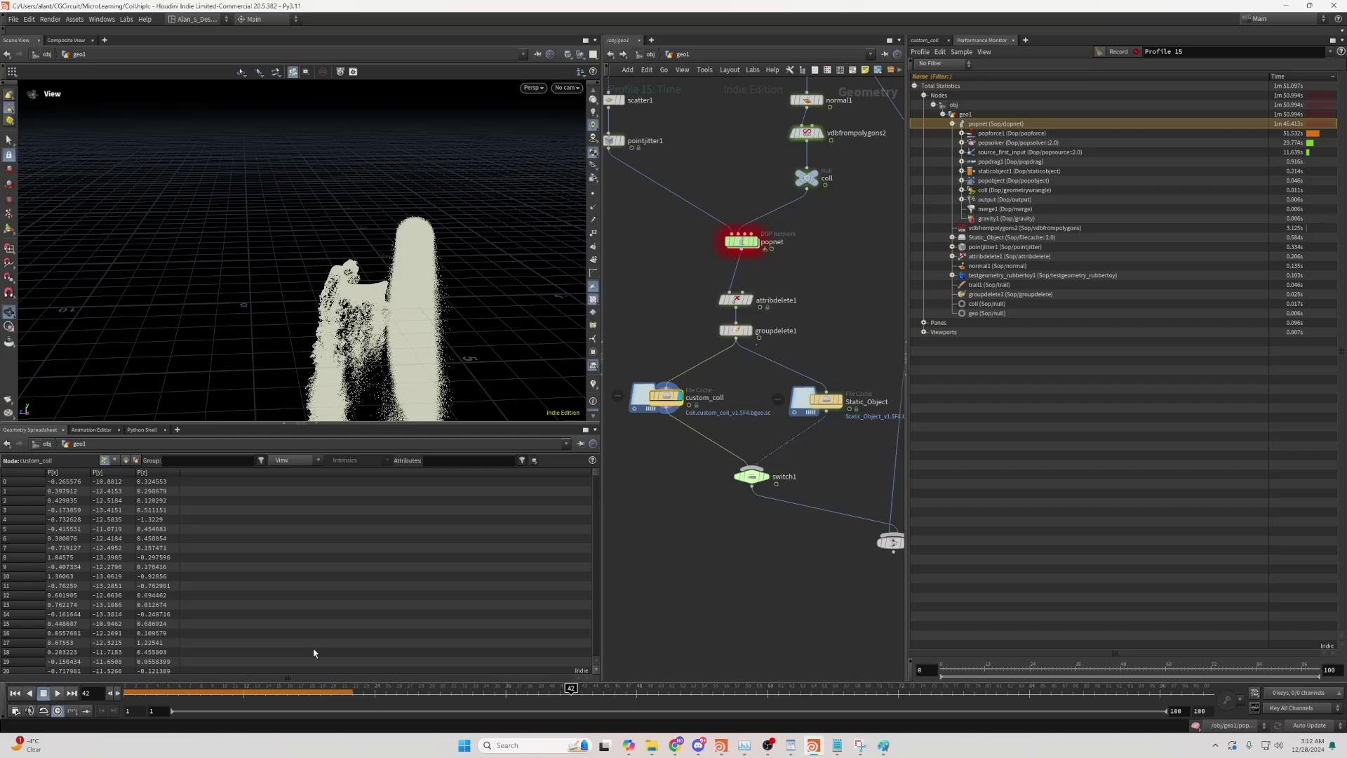
pyautogui.moveTo(341, 688); pyautogui.dragTo(604, 687)
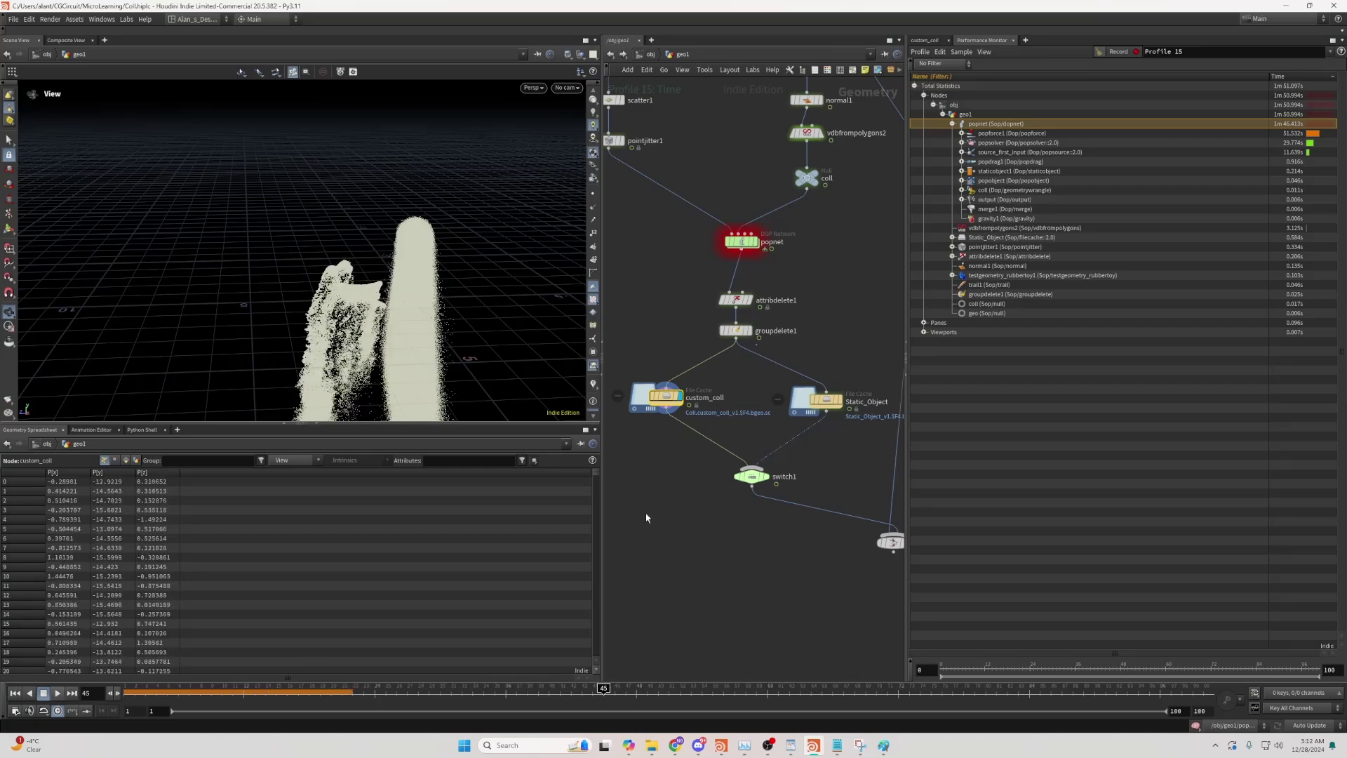
pyautogui.moveTo(371, 306); pyautogui.dragTo(369, 297)
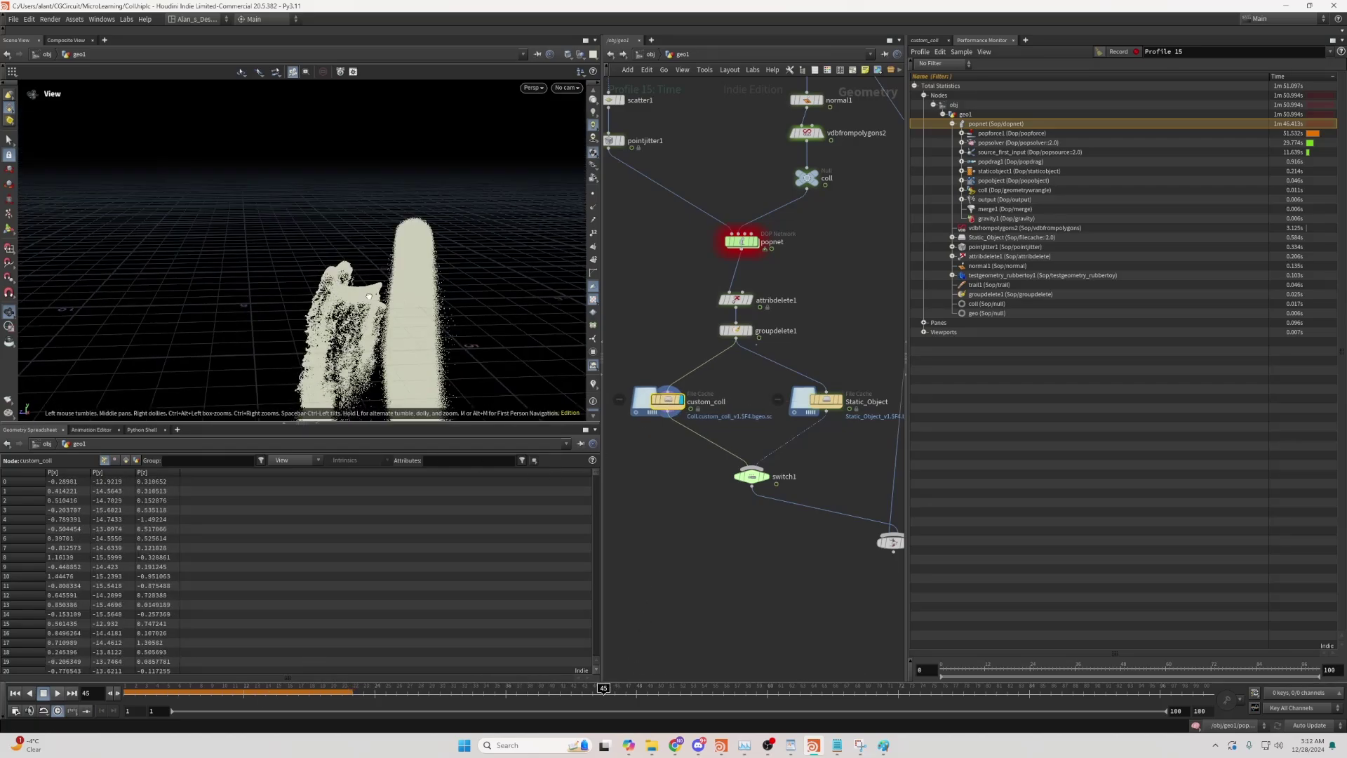
# Step: Display the rubber toy source geometry, scrub its animation to frame 38, and display the trail1 node
pyautogui.moveTo(684, 223); pyautogui.dragTo(665, 492, button='middle')
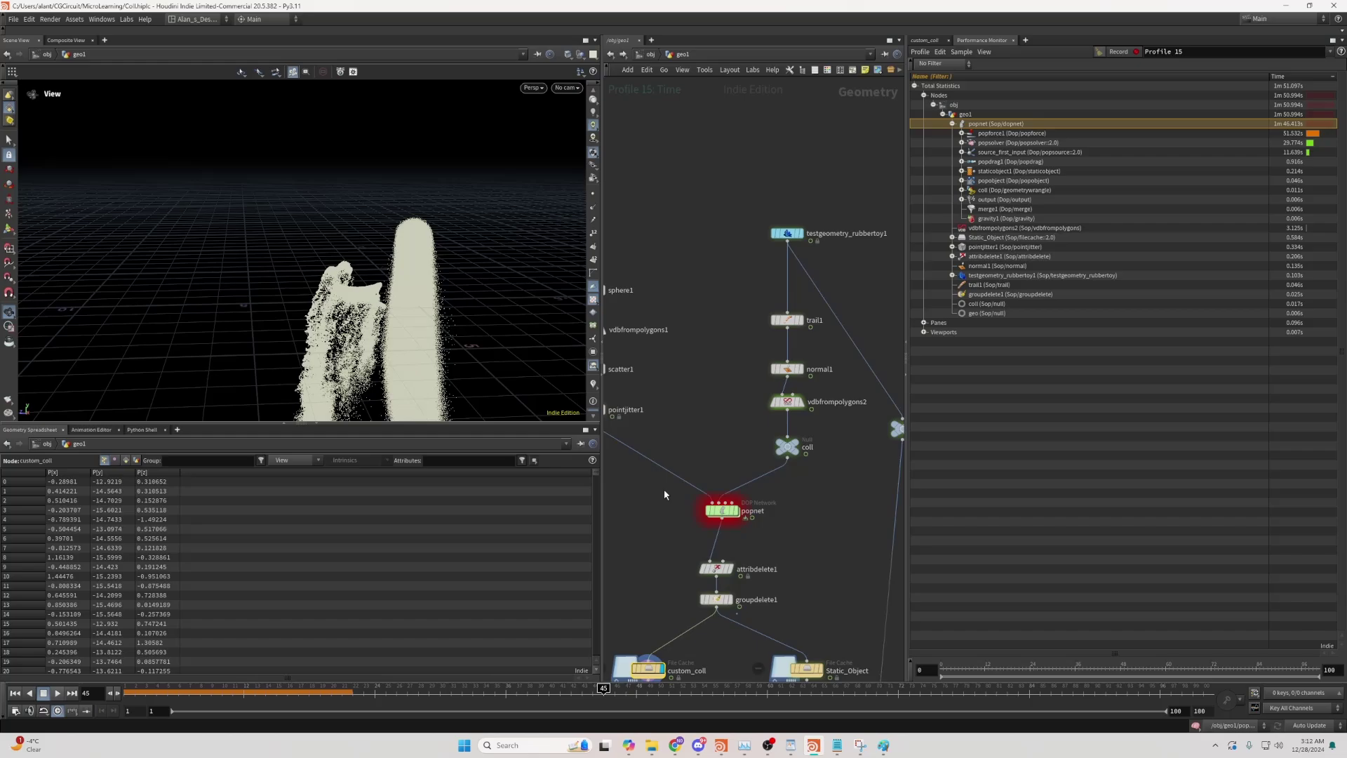
pyautogui.click(785, 233)
pyautogui.click(799, 233)
pyautogui.moveTo(224, 690); pyautogui.dragTo(527, 690)
pyautogui.click(783, 320)
pyautogui.click(800, 320)
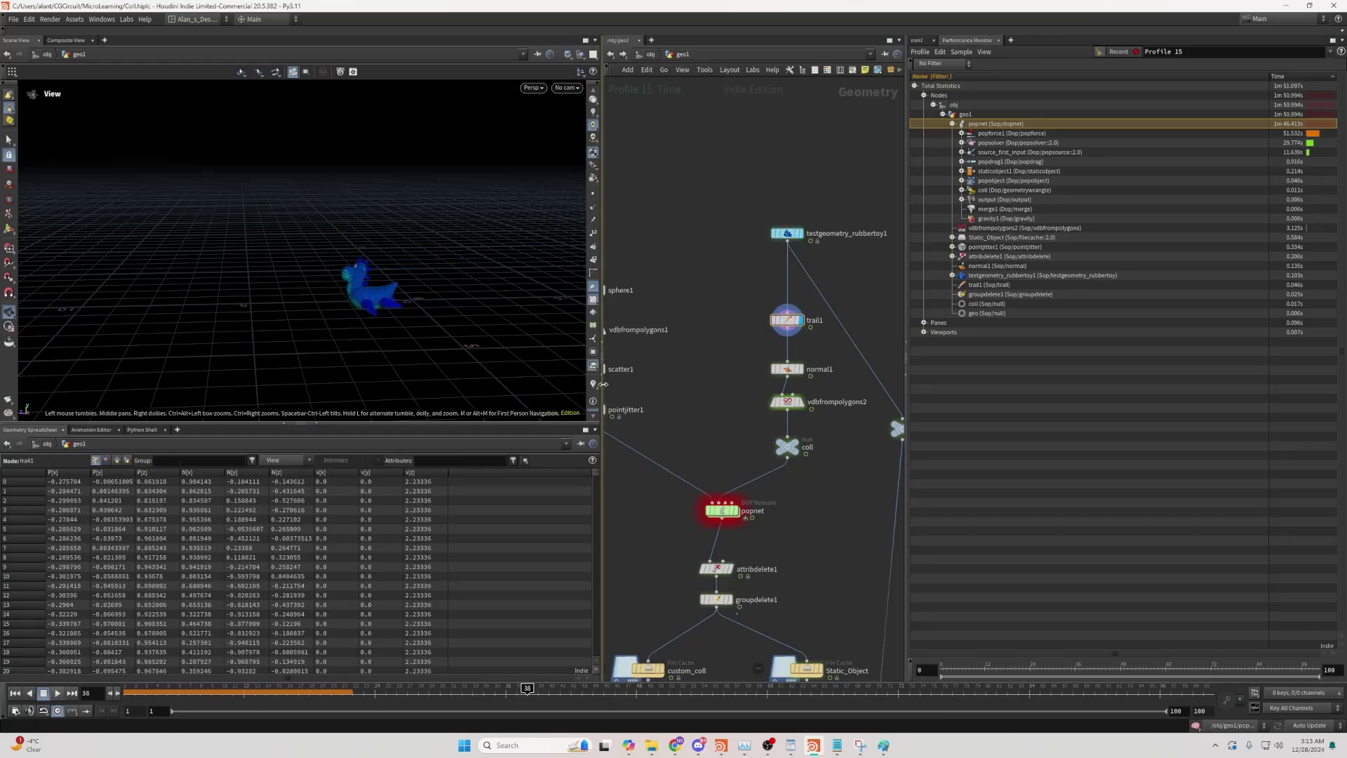
# Step: Display the custom_coll and Static_Object caches in turn at frame 38 to compare their collision results
pyautogui.moveTo(606, 631); pyautogui.dragTo(635, 472, button='middle')
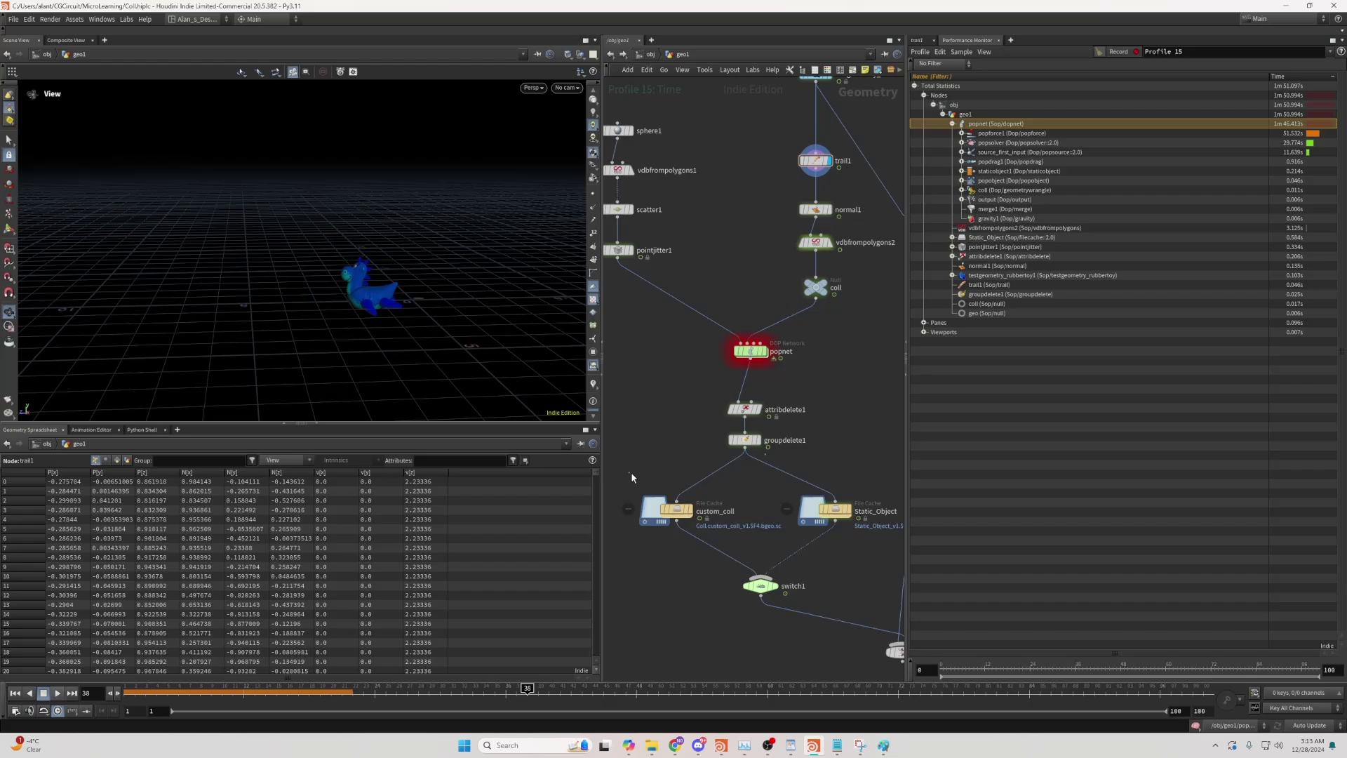
pyautogui.click(689, 516)
pyautogui.click(690, 515)
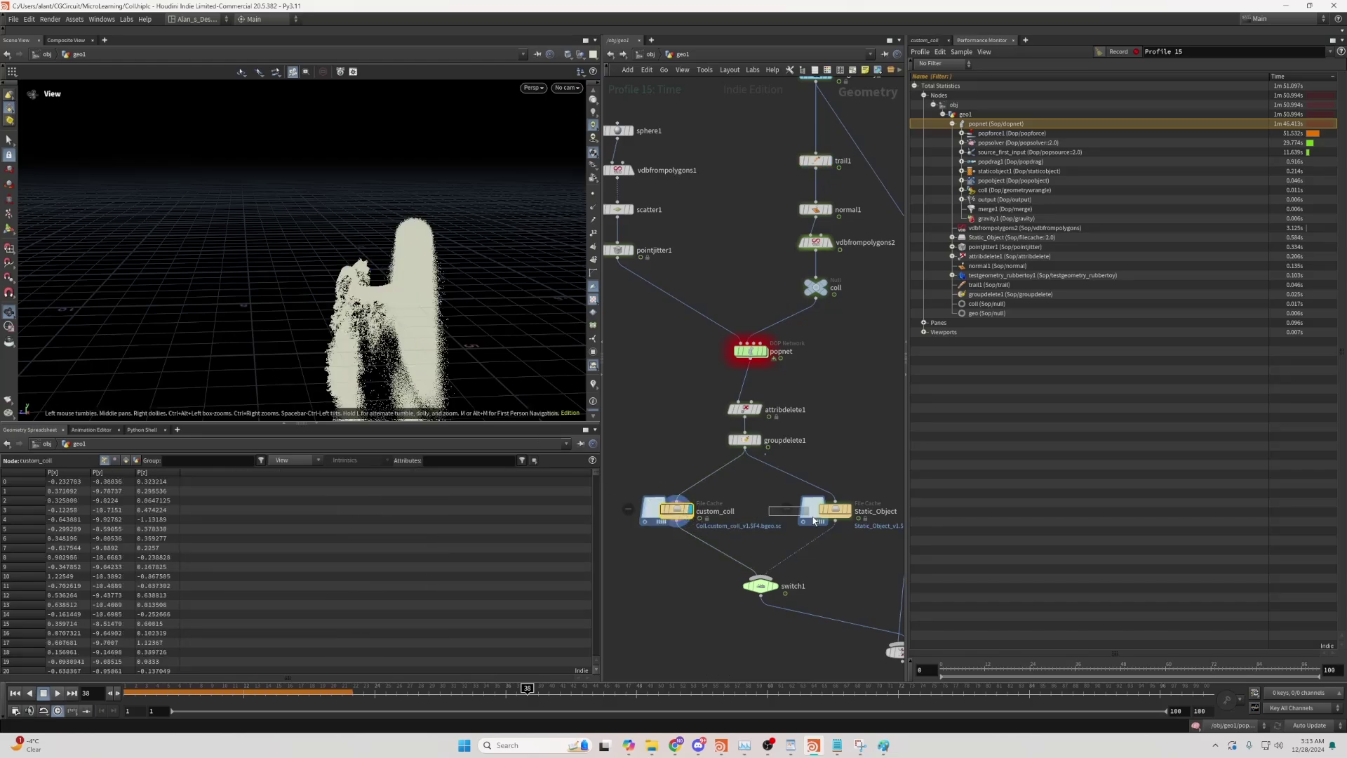
pyautogui.click(833, 511)
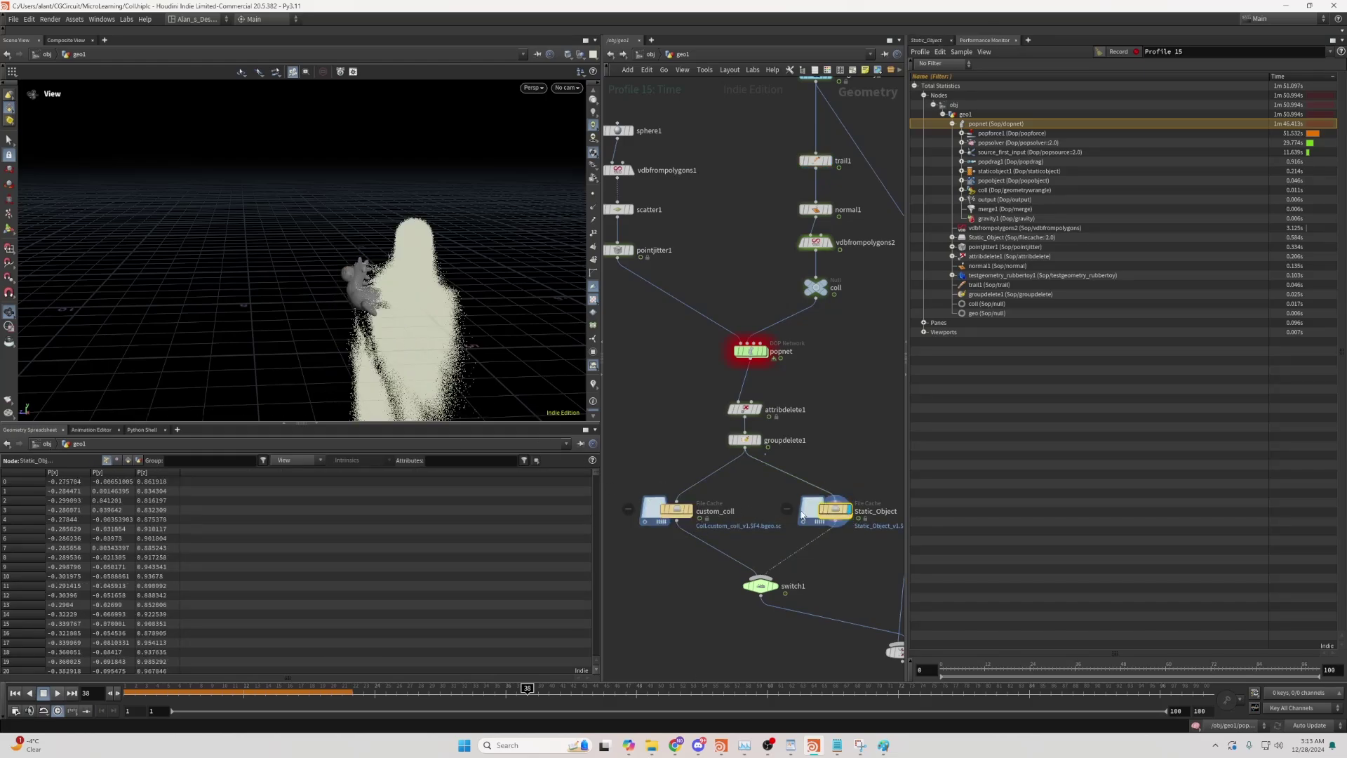
pyautogui.click(691, 512)
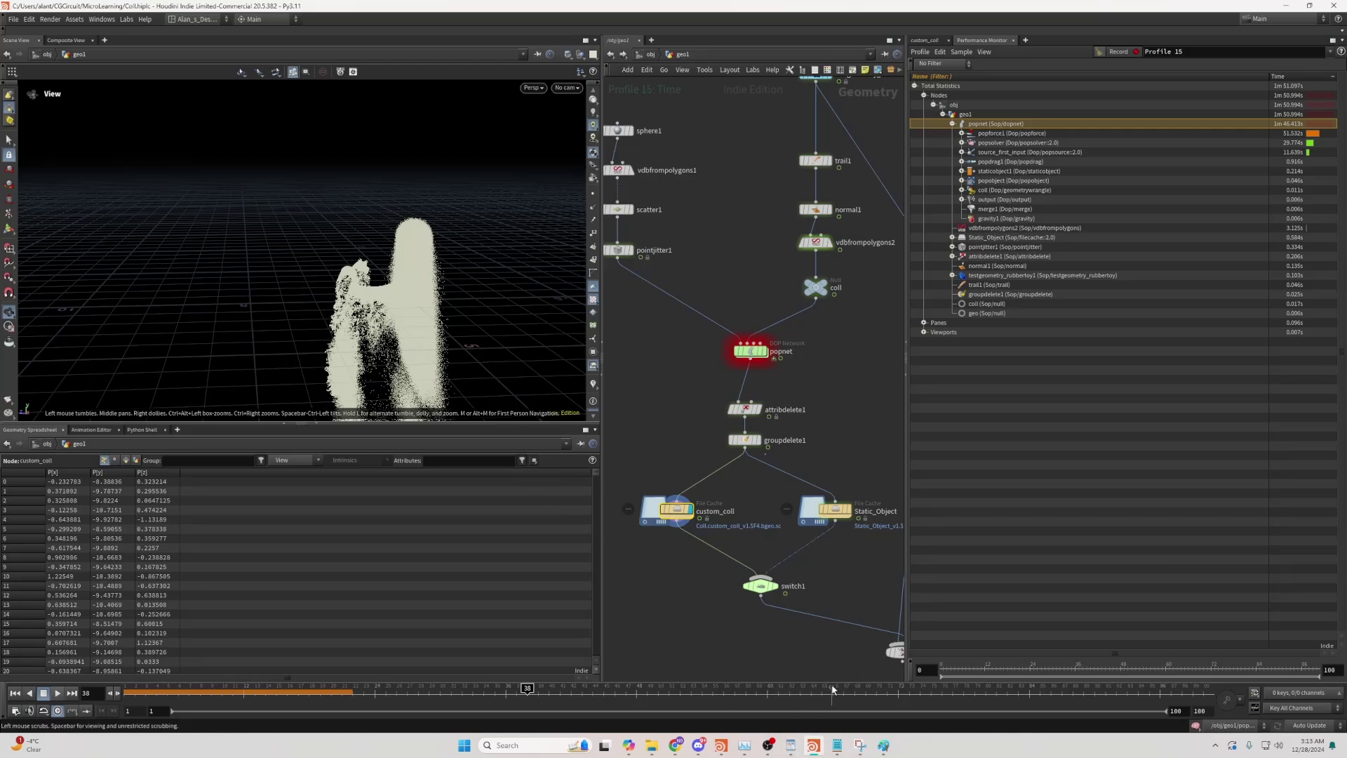
# Step: Open the Profile 14 capture in Snipping Tool, compare its timings with Profile 15, and put the capture away
pyautogui.click(861, 745)
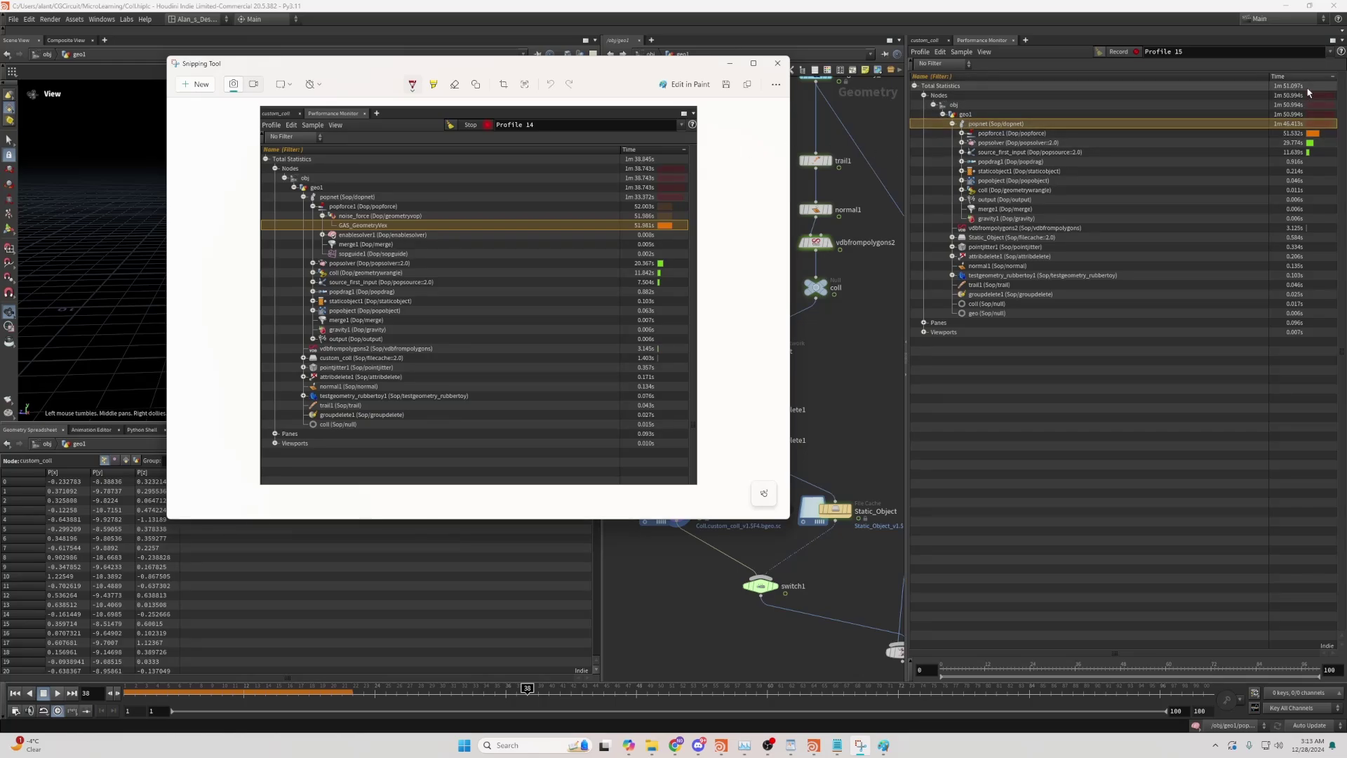
pyautogui.click(739, 65)
pyautogui.click(858, 516)
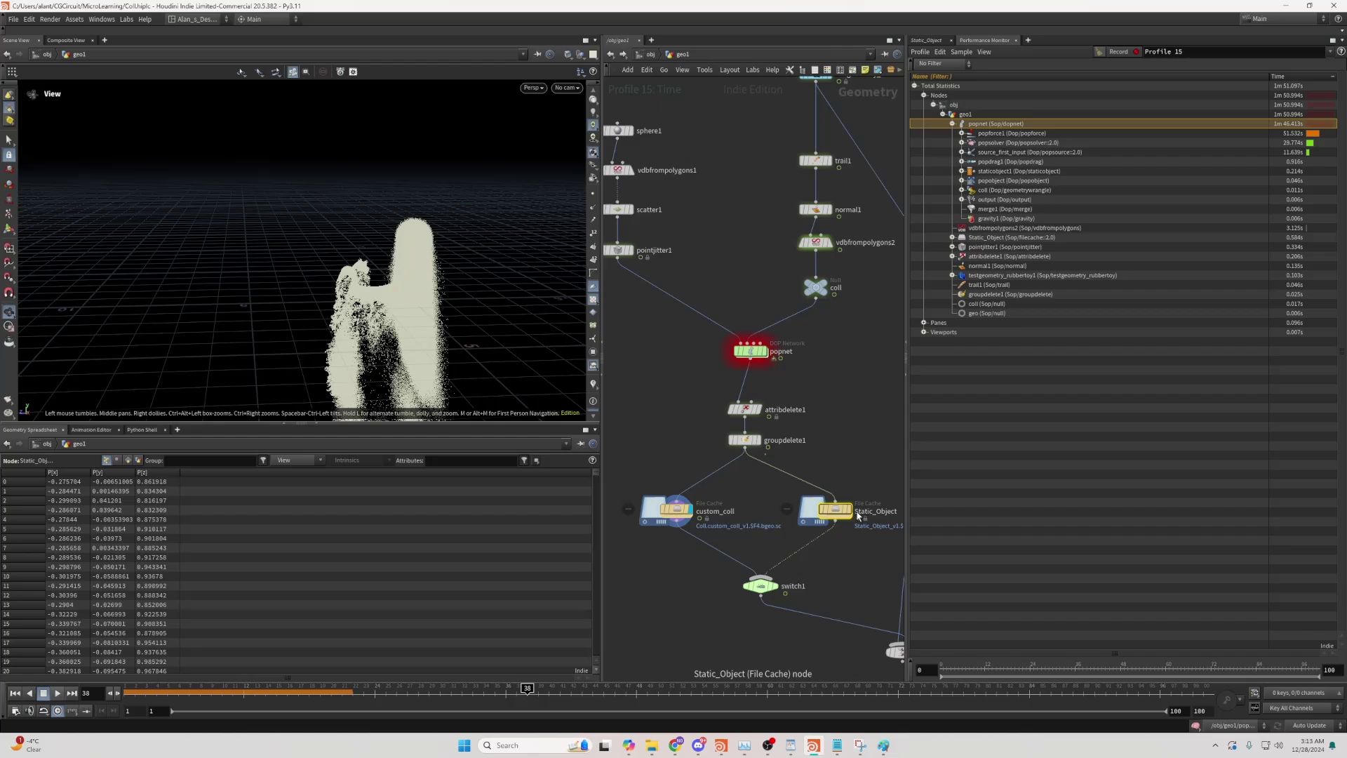
pyautogui.moveTo(857, 517); pyautogui.dragTo(843, 501, button='middle')
pyautogui.moveTo(843, 501)
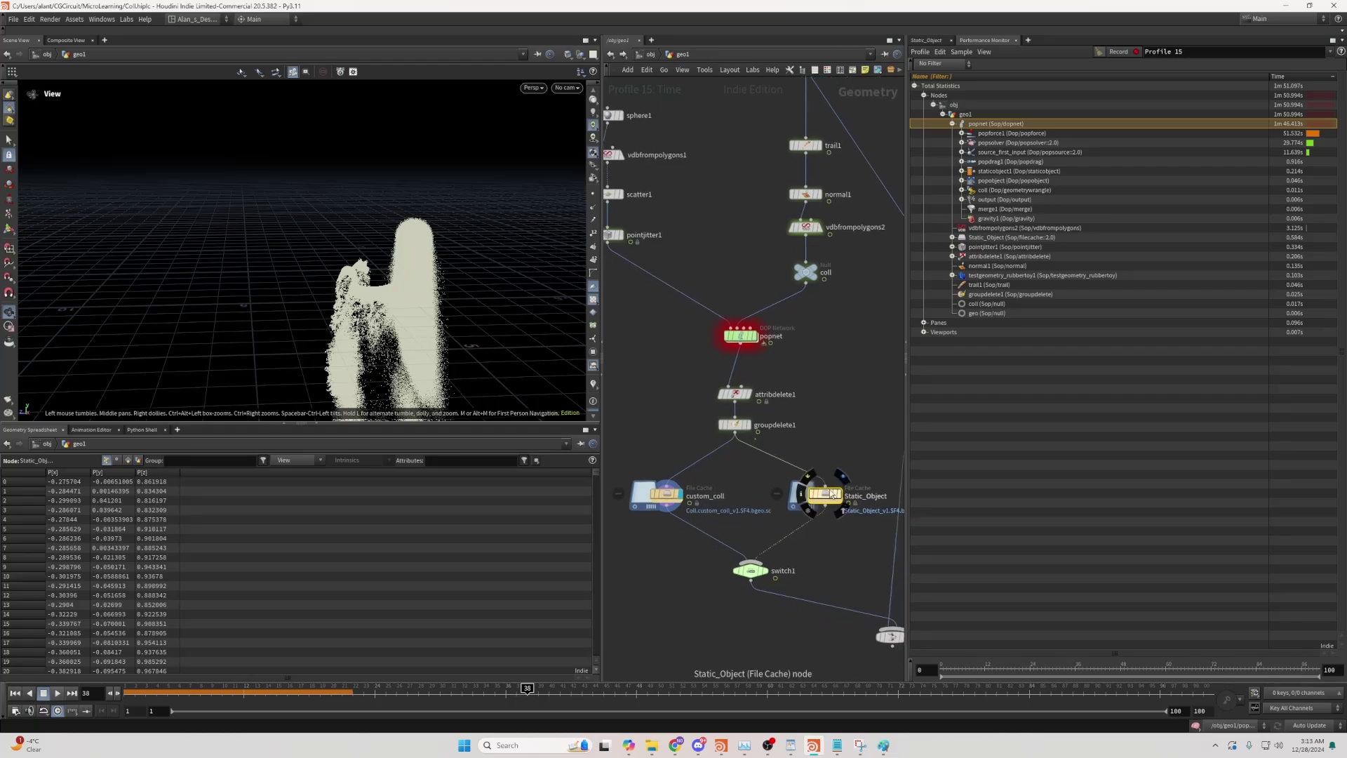
pyautogui.moveTo(767, 92); pyautogui.dragTo(760, 143, button='middle')
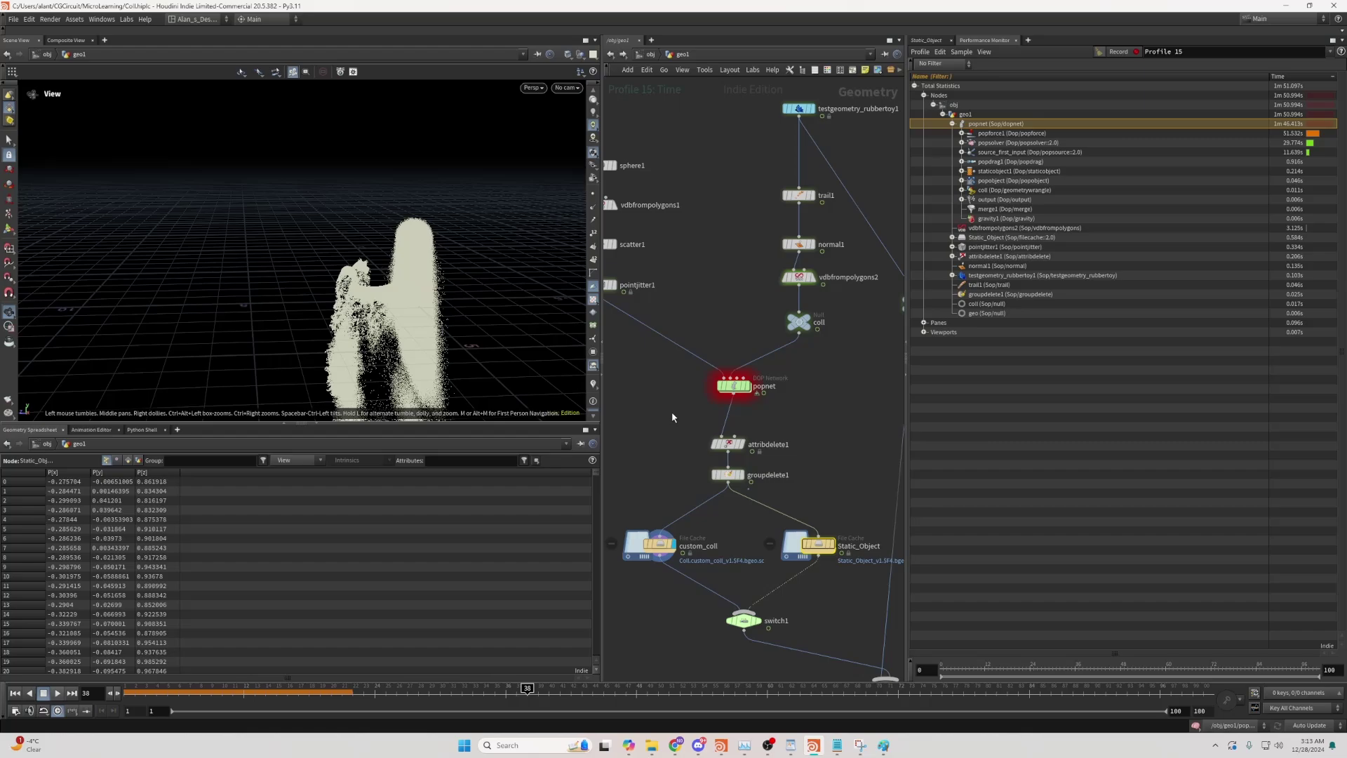
pyautogui.moveTo(672, 417); pyautogui.dragTo(691, 336, button='middle')
pyautogui.click(677, 470)
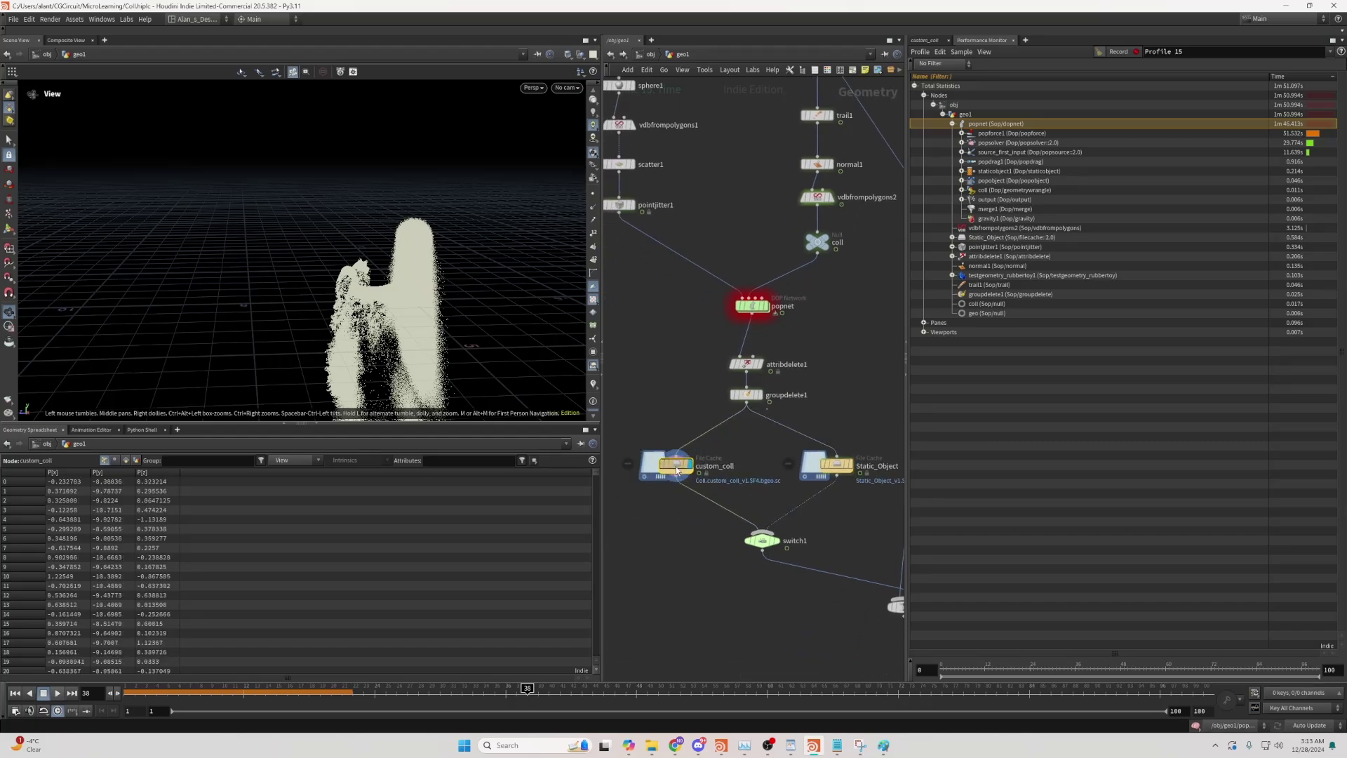
pyautogui.moveTo(677, 470); pyautogui.dragTo(675, 475)
pyautogui.click(852, 464)
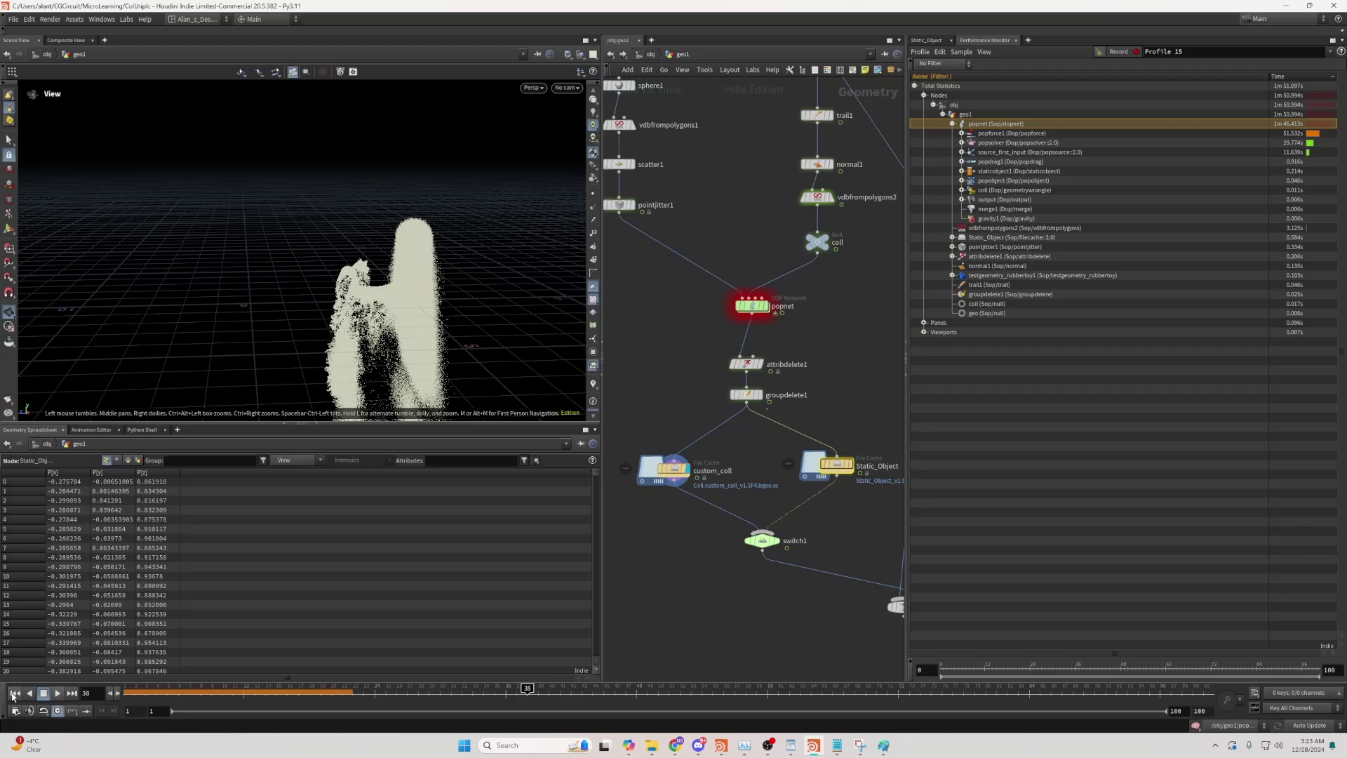
# Step: Return to frame 1, enter the popnet network, and examine the VEX code of the coll geometry wrangle
pyautogui.click(15, 694)
pyautogui.moveTo(847, 367); pyautogui.dragTo(846, 424, button='middle')
pyautogui.click(770, 407)
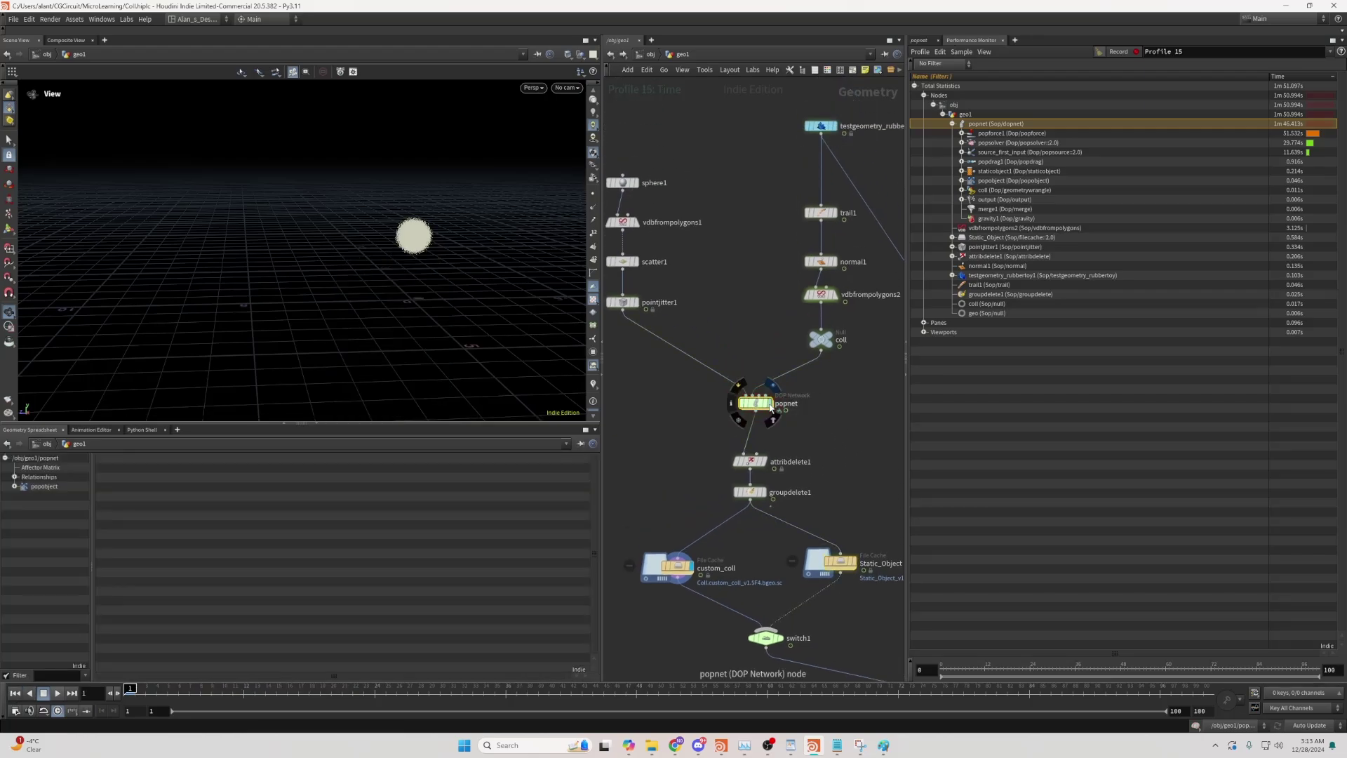
pyautogui.doubleClick(770, 407)
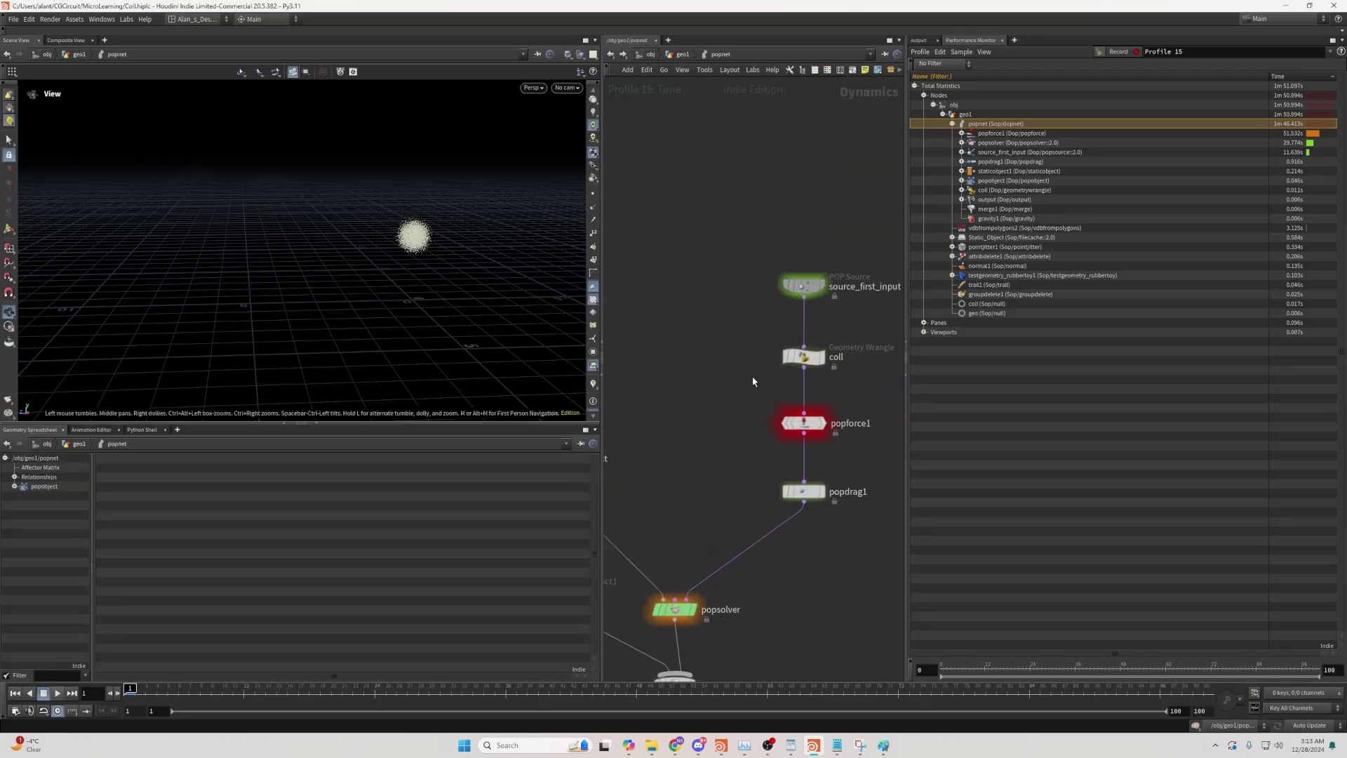
pyautogui.click(800, 357)
pyautogui.click(918, 40)
pyautogui.click(1011, 240)
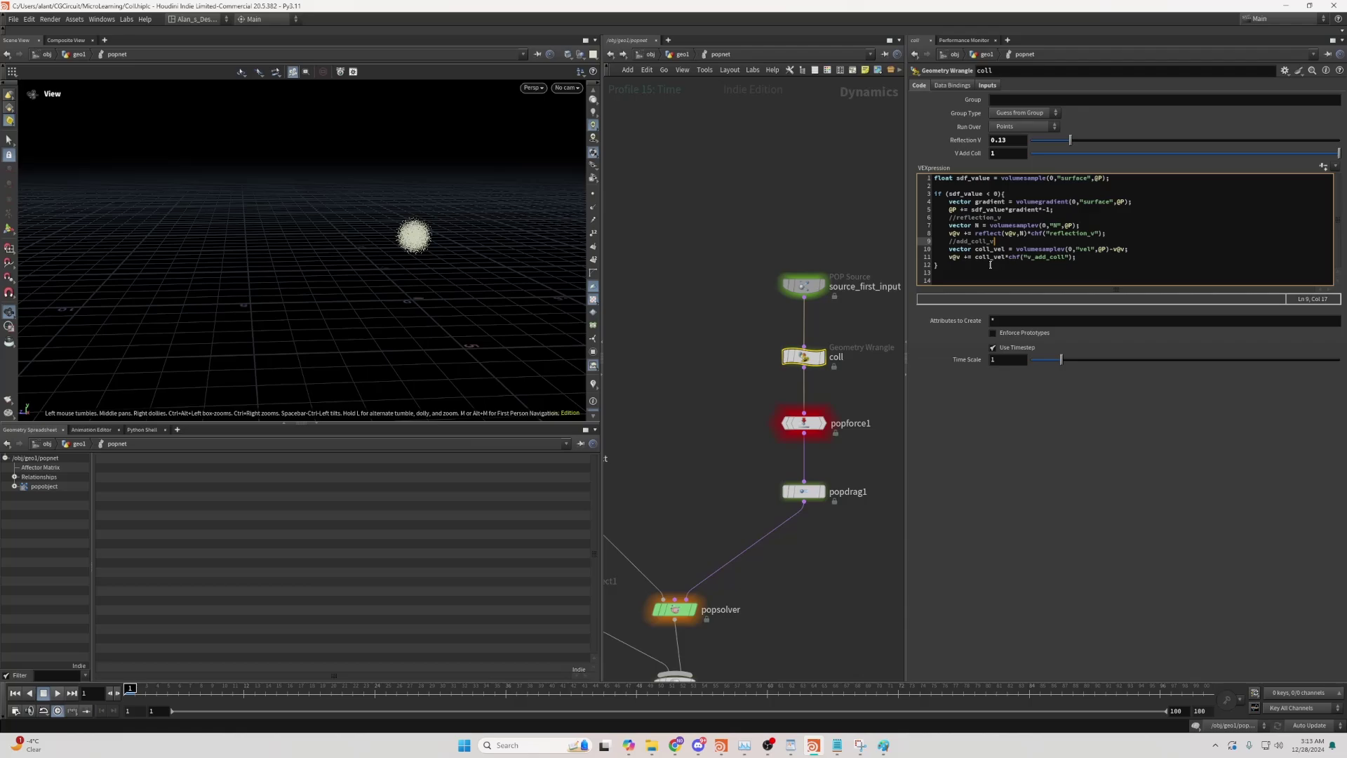
pyautogui.moveTo(990, 272); pyautogui.dragTo(934, 177)
pyautogui.click(968, 233)
# Step: Detach the coll wrangle from the particle chain and insert a new Geometry Wrangle between source_first_input and popforce1
pyautogui.moveTo(720, 378); pyautogui.dragTo(865, 335)
pyautogui.moveTo(864, 335); pyautogui.dragTo(845, 351, button='middle')
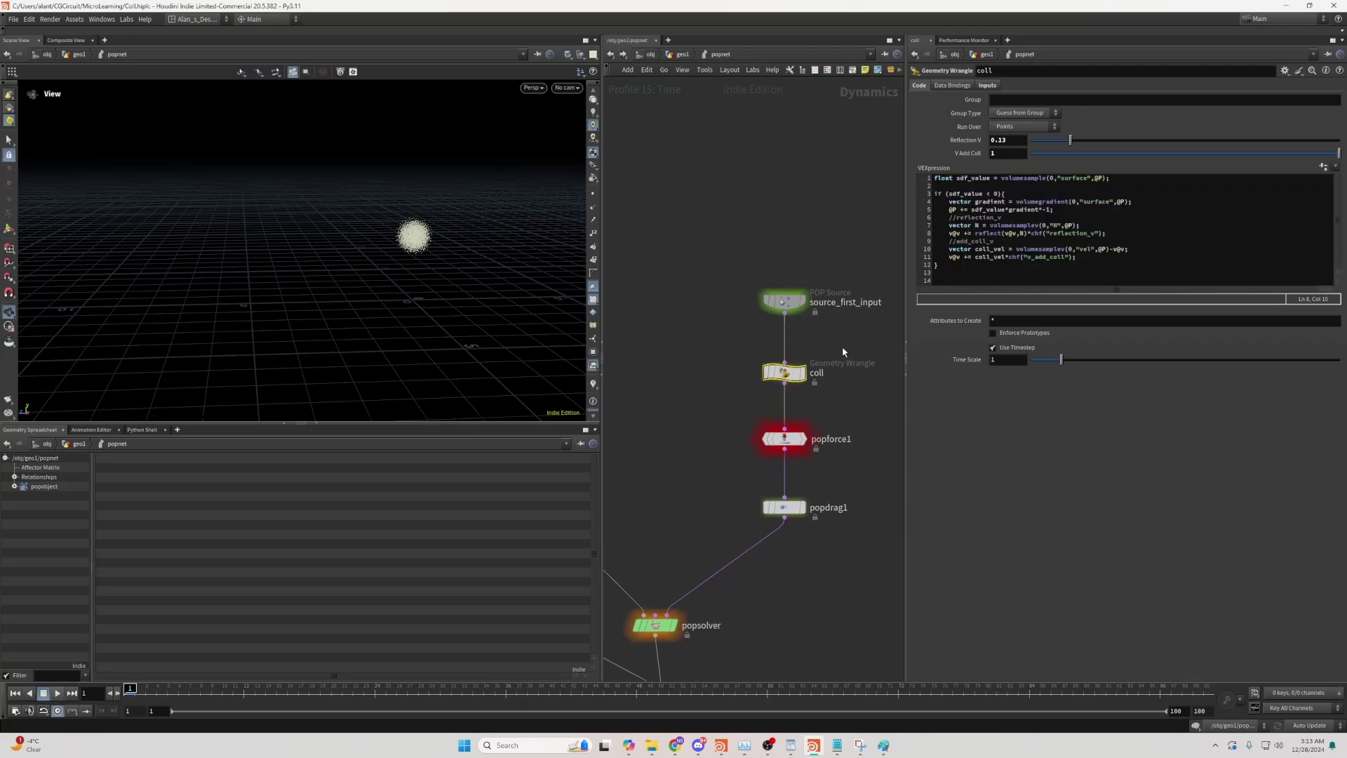
pyautogui.moveTo(780, 372); pyautogui.dragTo(636, 376)
pyautogui.press('Tab')
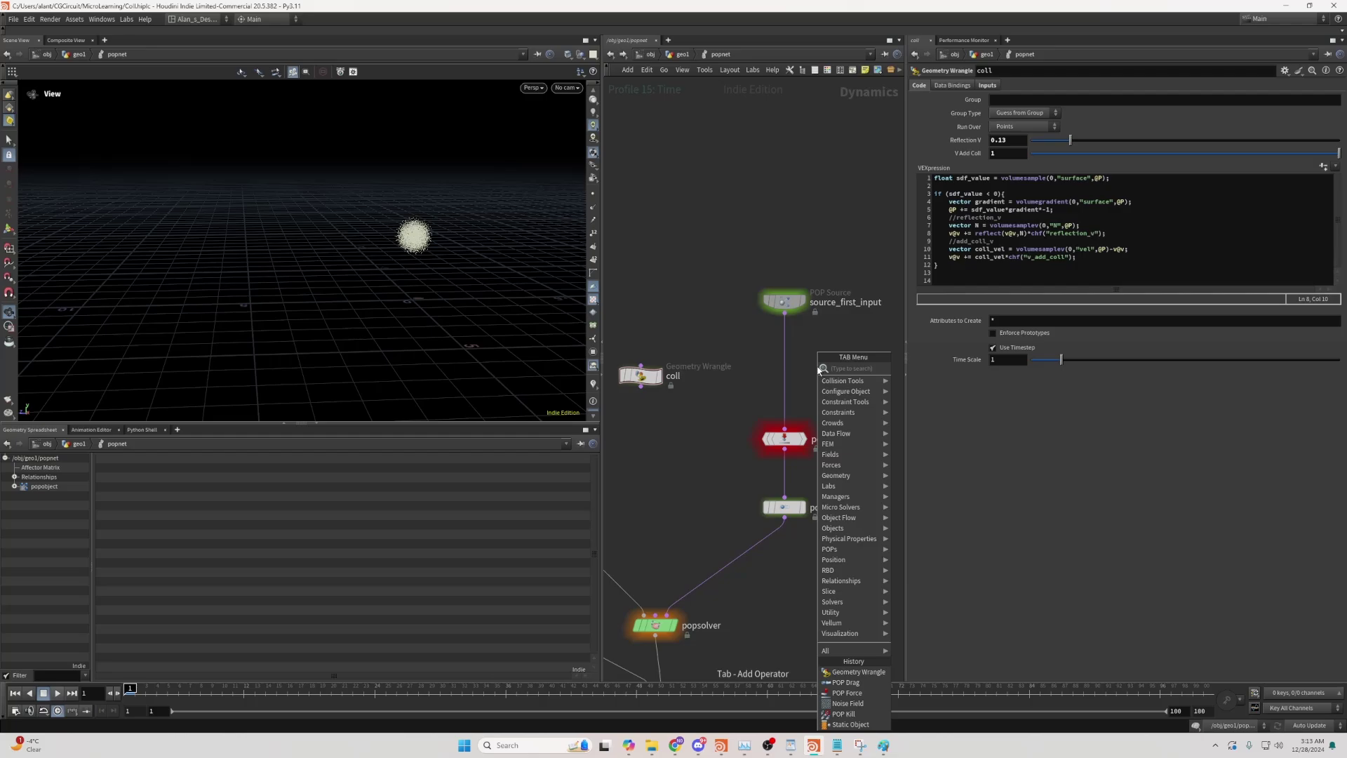
pyautogui.write('geow')
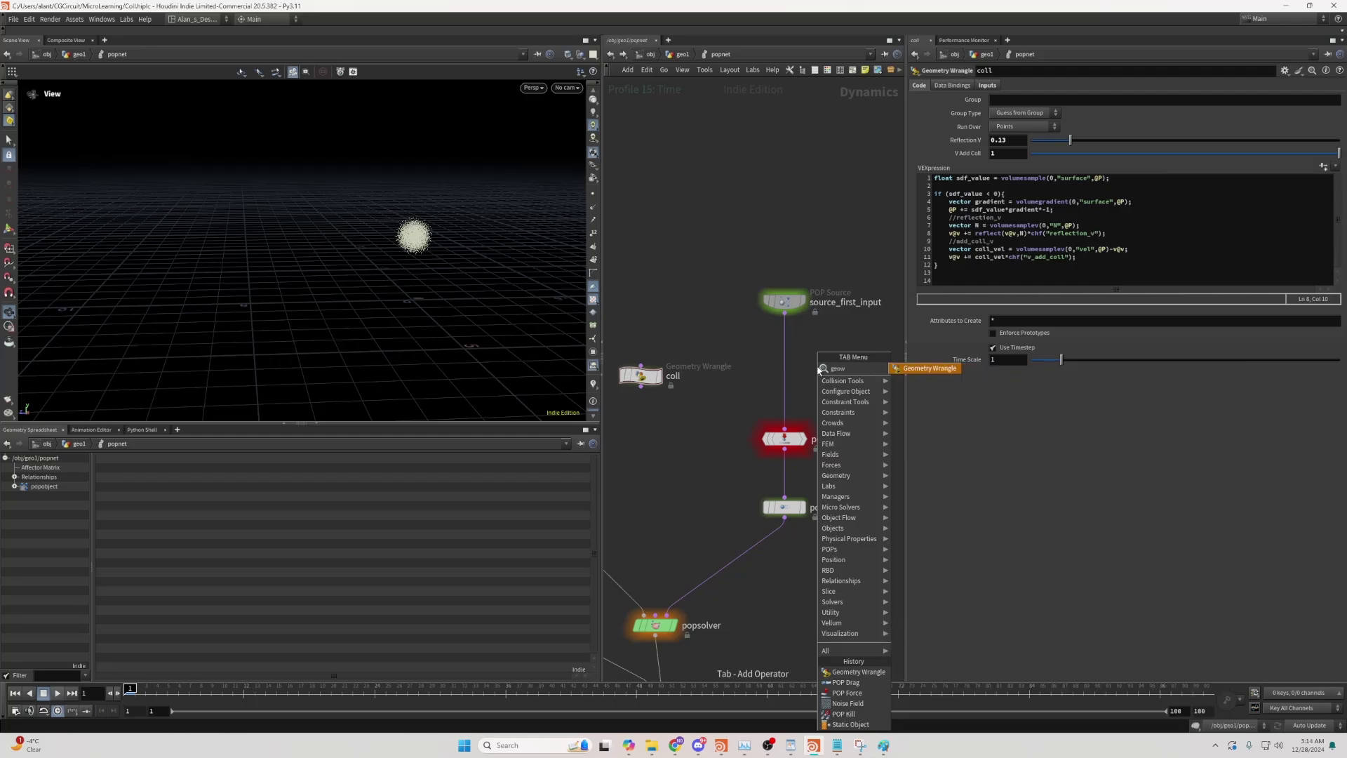
pyautogui.press('Return')
pyautogui.click(817, 368)
pyautogui.scroll(3, 816, 365)
pyautogui.moveTo(815, 366); pyautogui.dragTo(768, 378)
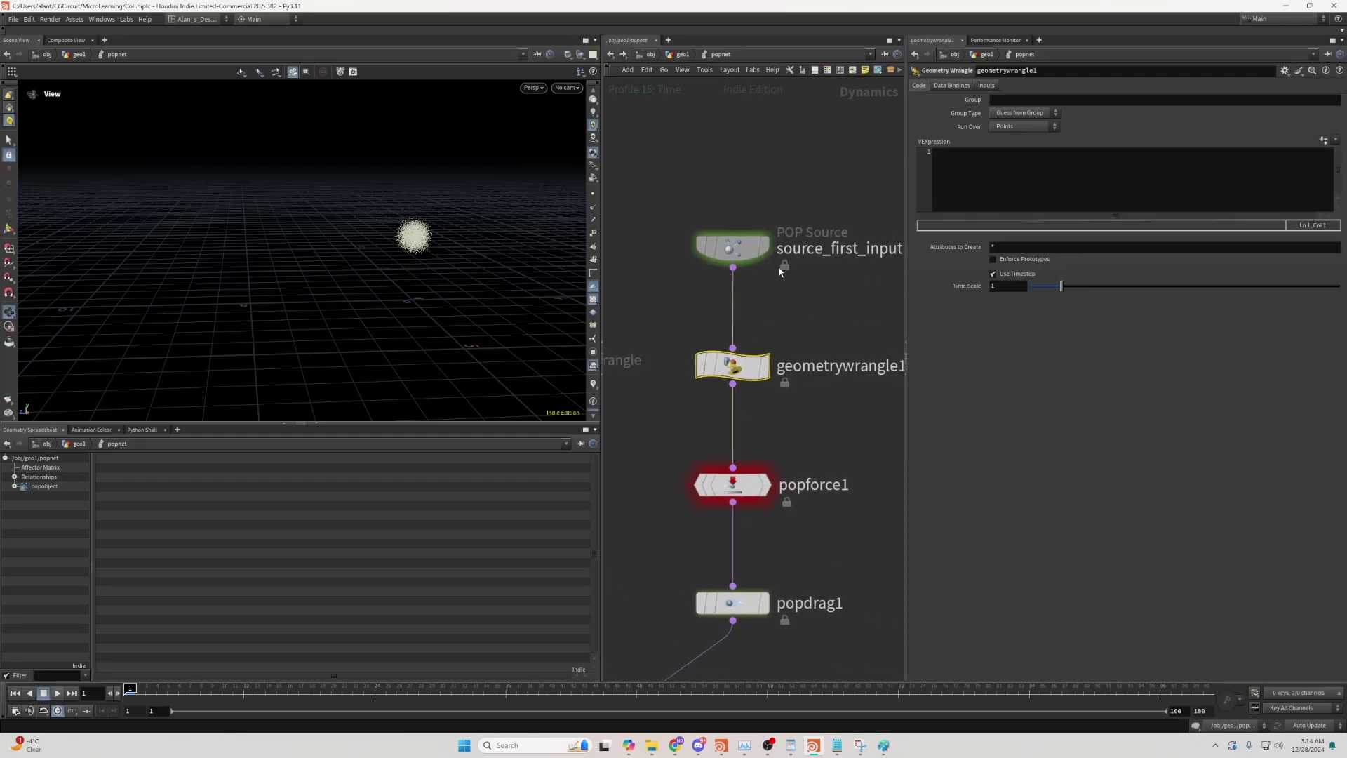
# Step: Go back to geo1 and inspect the particle source nodes sphere1, vdbfrompolygons1, scatter1 and pointjitter1
pyautogui.click(679, 57)
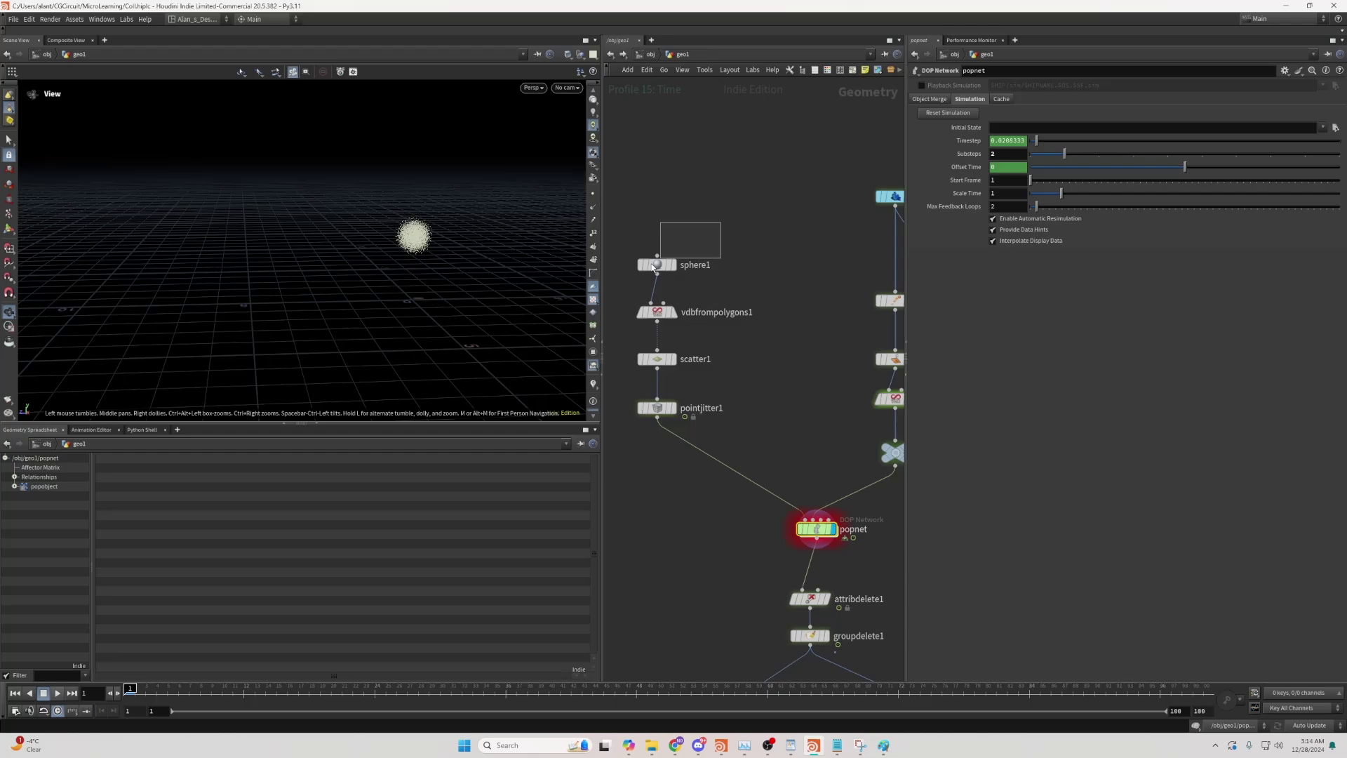
pyautogui.click(652, 265)
pyautogui.click(657, 312)
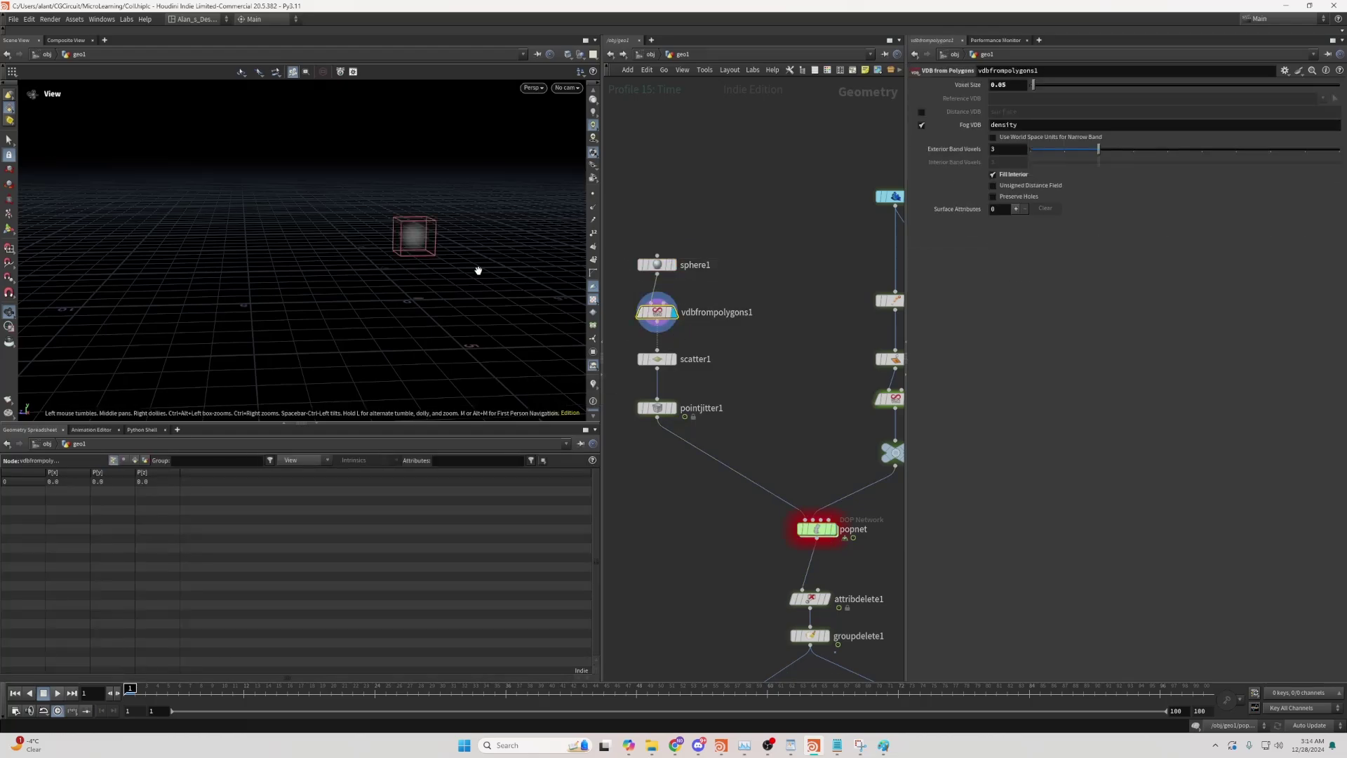
pyautogui.click(649, 358)
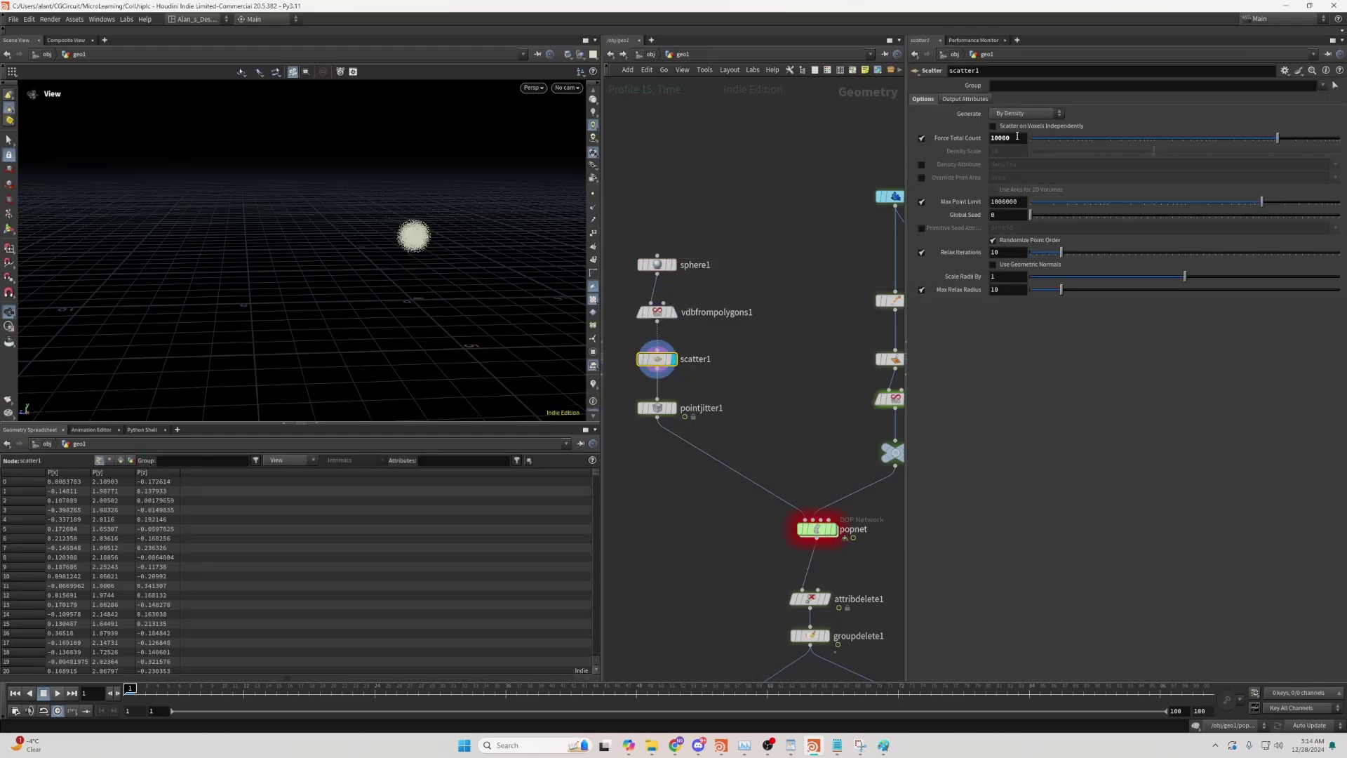
pyautogui.moveTo(706, 387); pyautogui.dragTo(748, 324, button='middle')
pyautogui.click(707, 345)
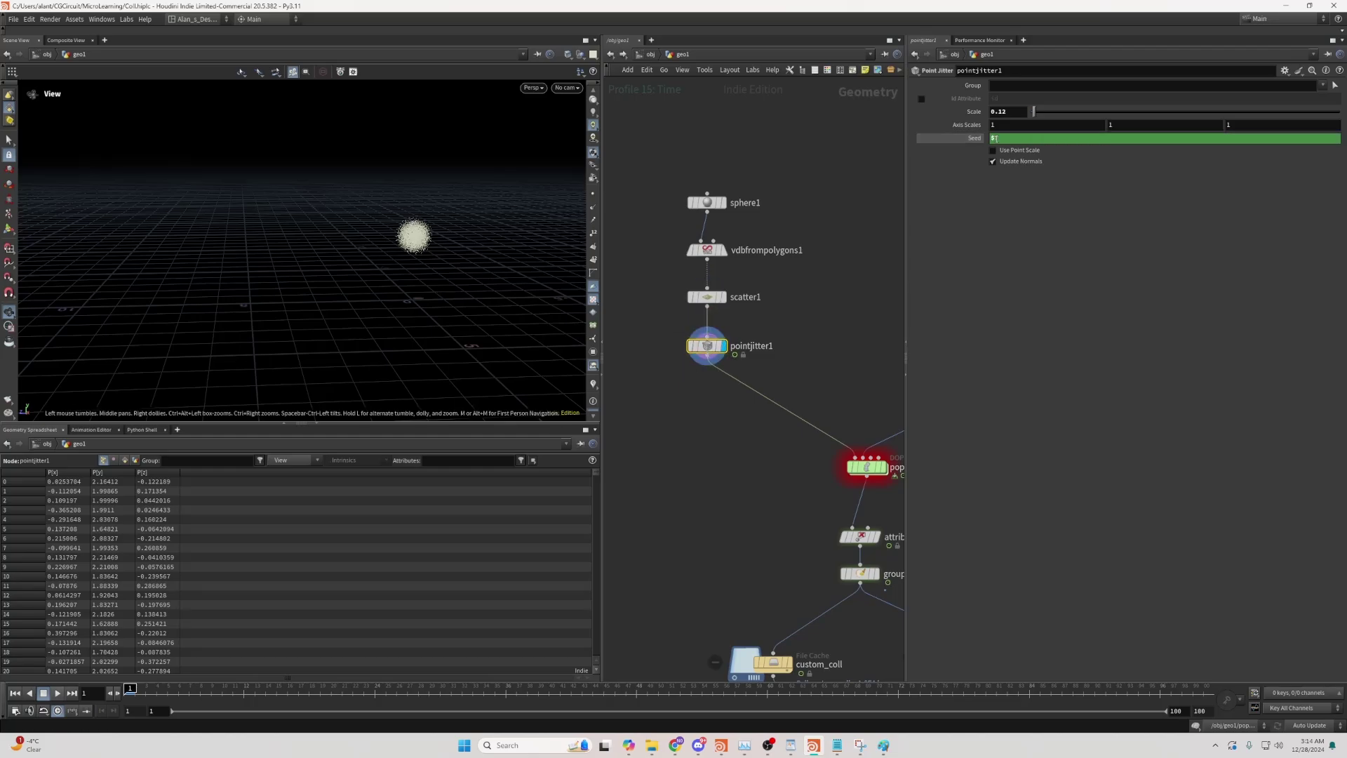
# Step: Inspect the rubber toy and trail1 settings, and visualise the v point attribute on trail1 at frame 14
pyautogui.moveTo(834, 300); pyautogui.dragTo(688, 261, button='middle')
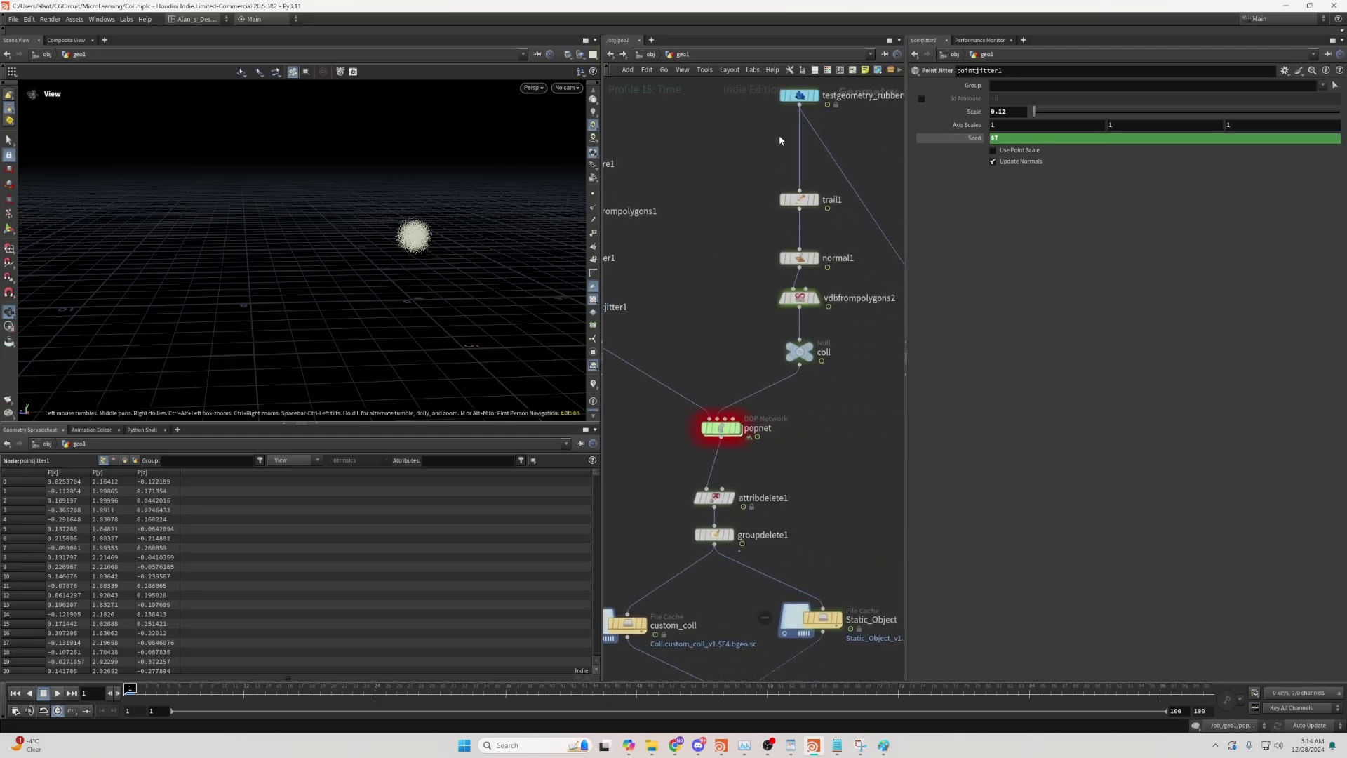
pyautogui.click(799, 95)
pyautogui.click(815, 95)
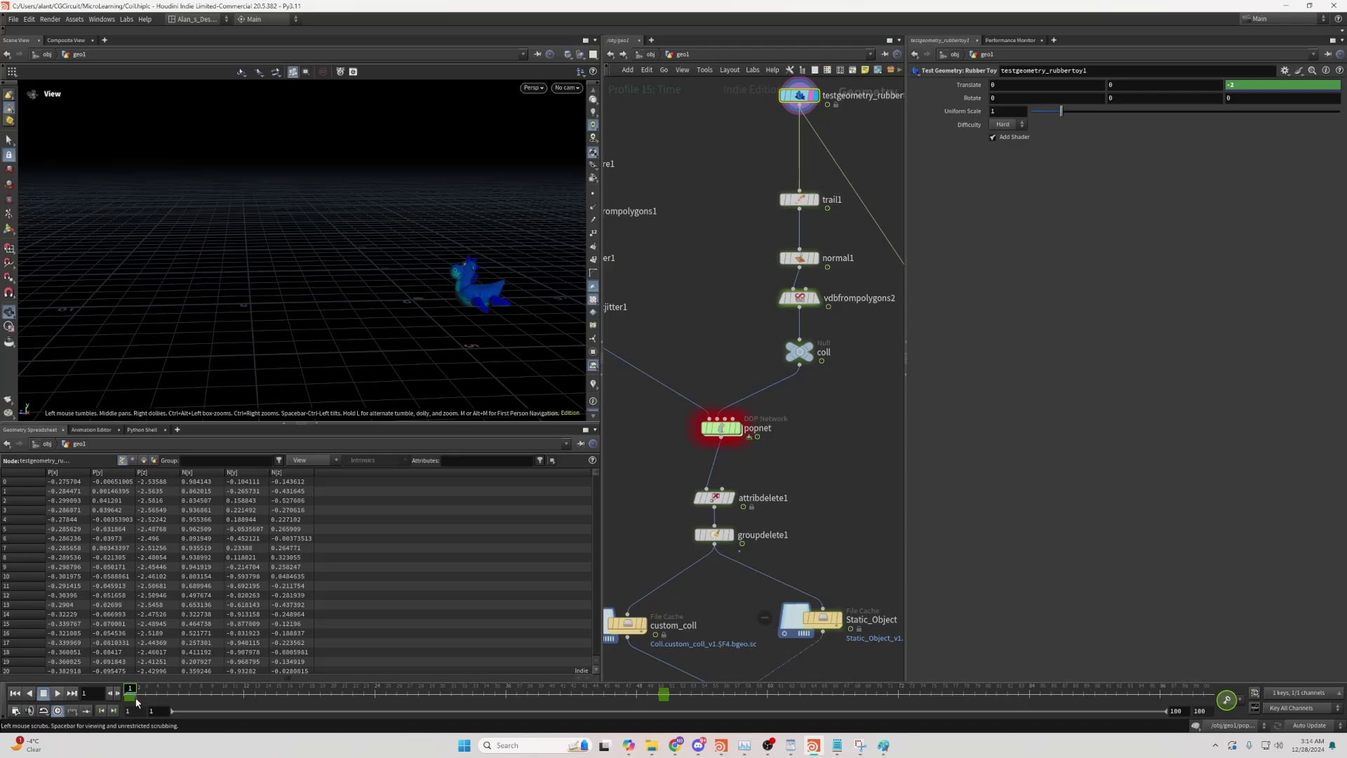
pyautogui.click(800, 200)
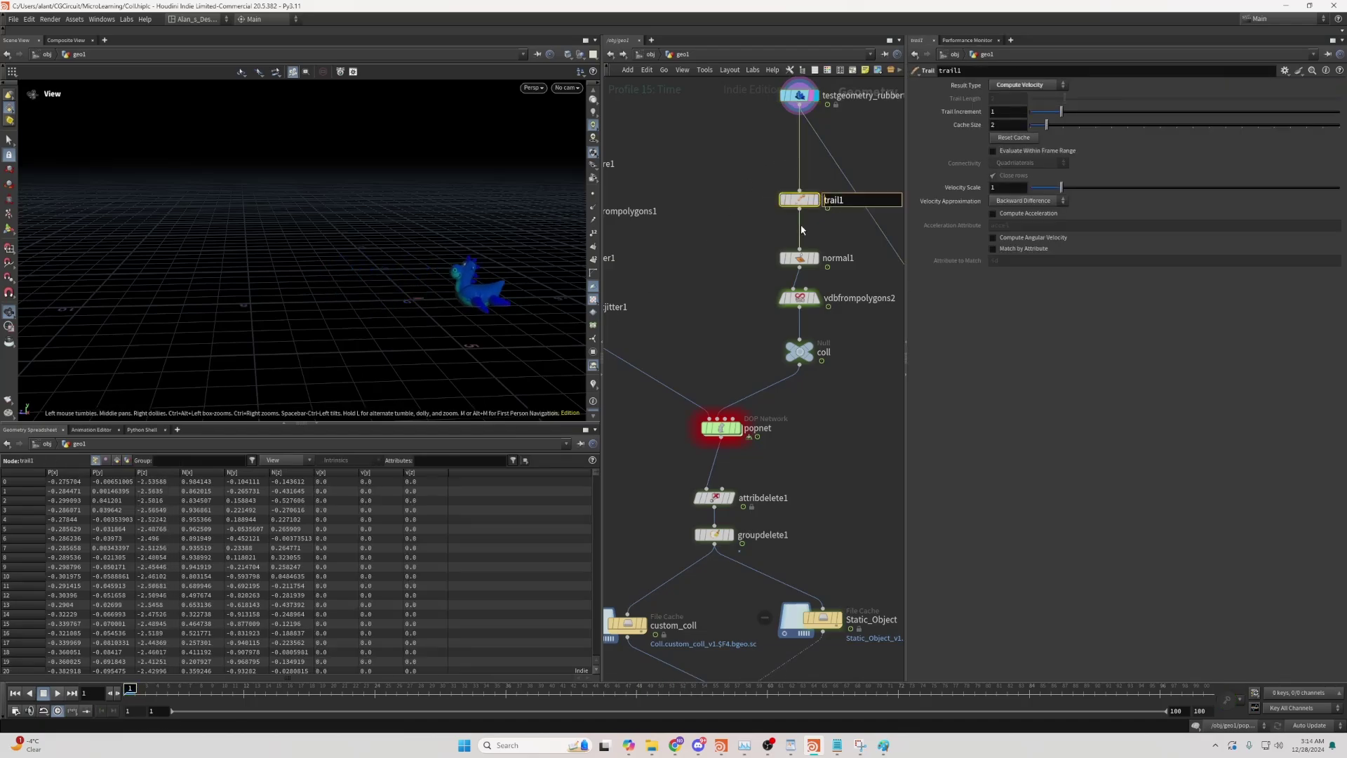
pyautogui.click(814, 199)
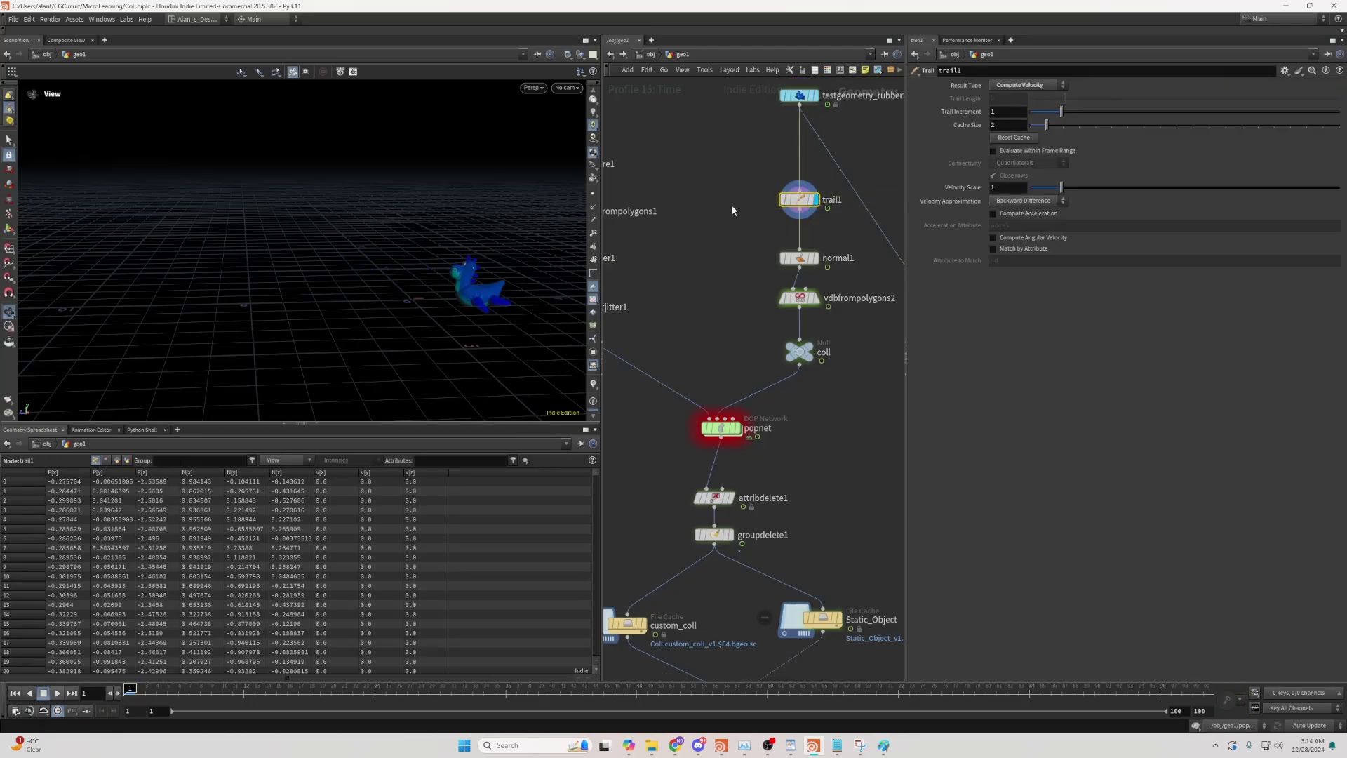
pyautogui.rightClick(595, 386)
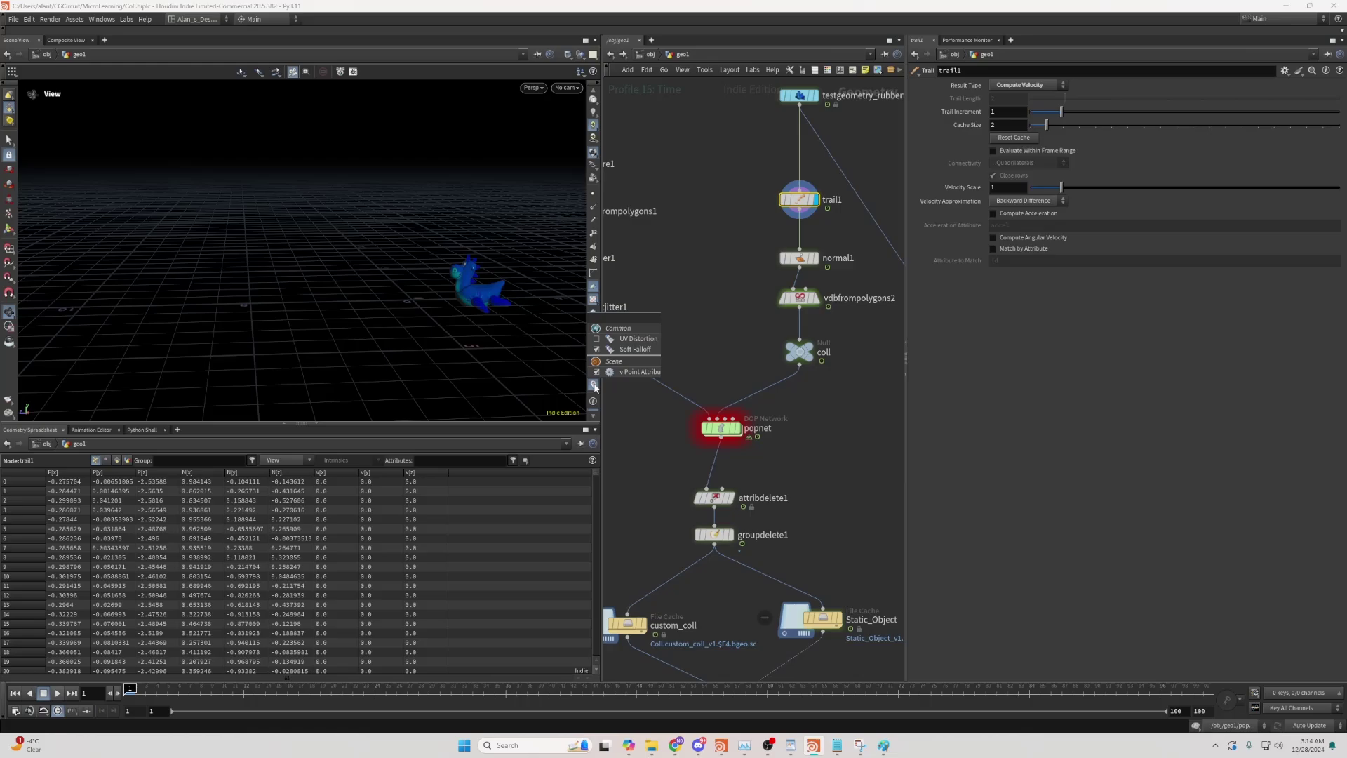
pyautogui.moveTo(211, 693); pyautogui.dragTo(265, 675)
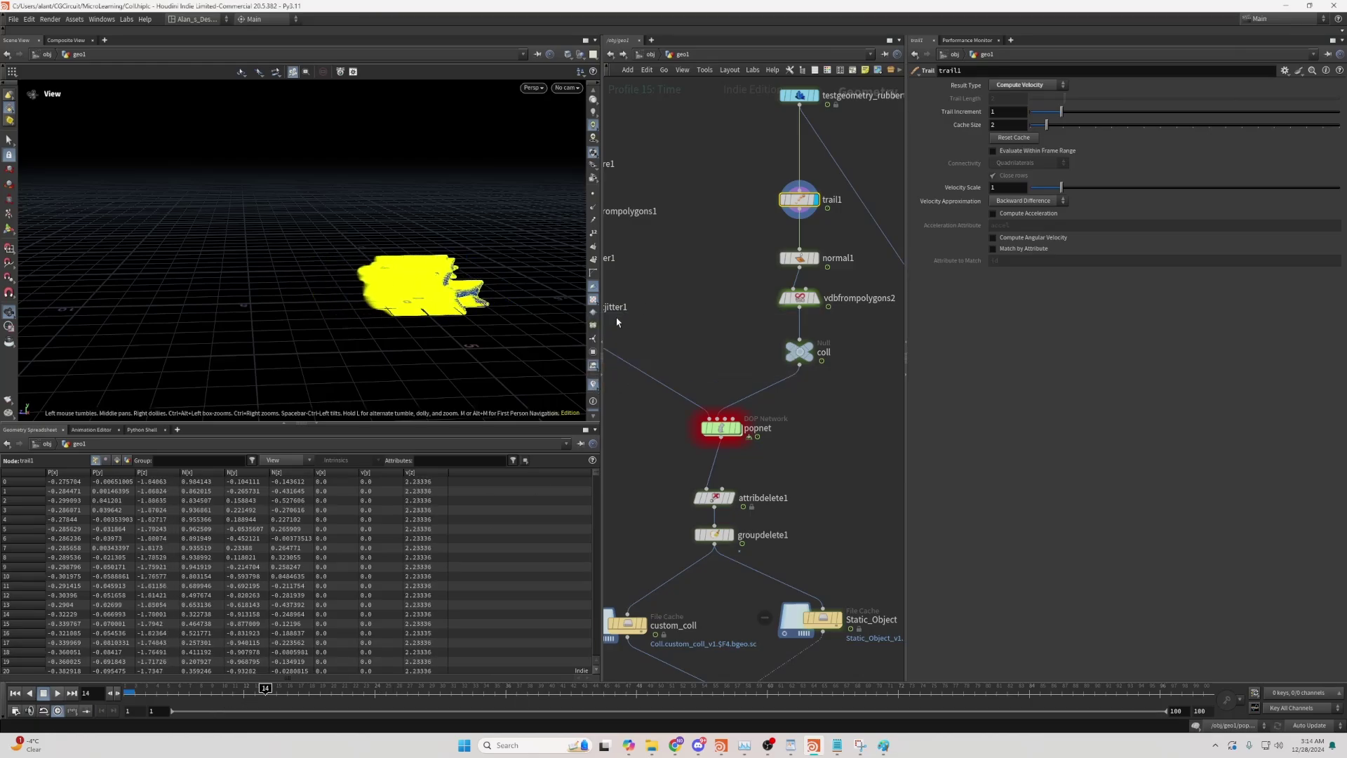
# Step: Display normal1 and vdbfrompolygons2 in turn to examine the point normals and the surface, N and vel volume settings
pyautogui.click(800, 259)
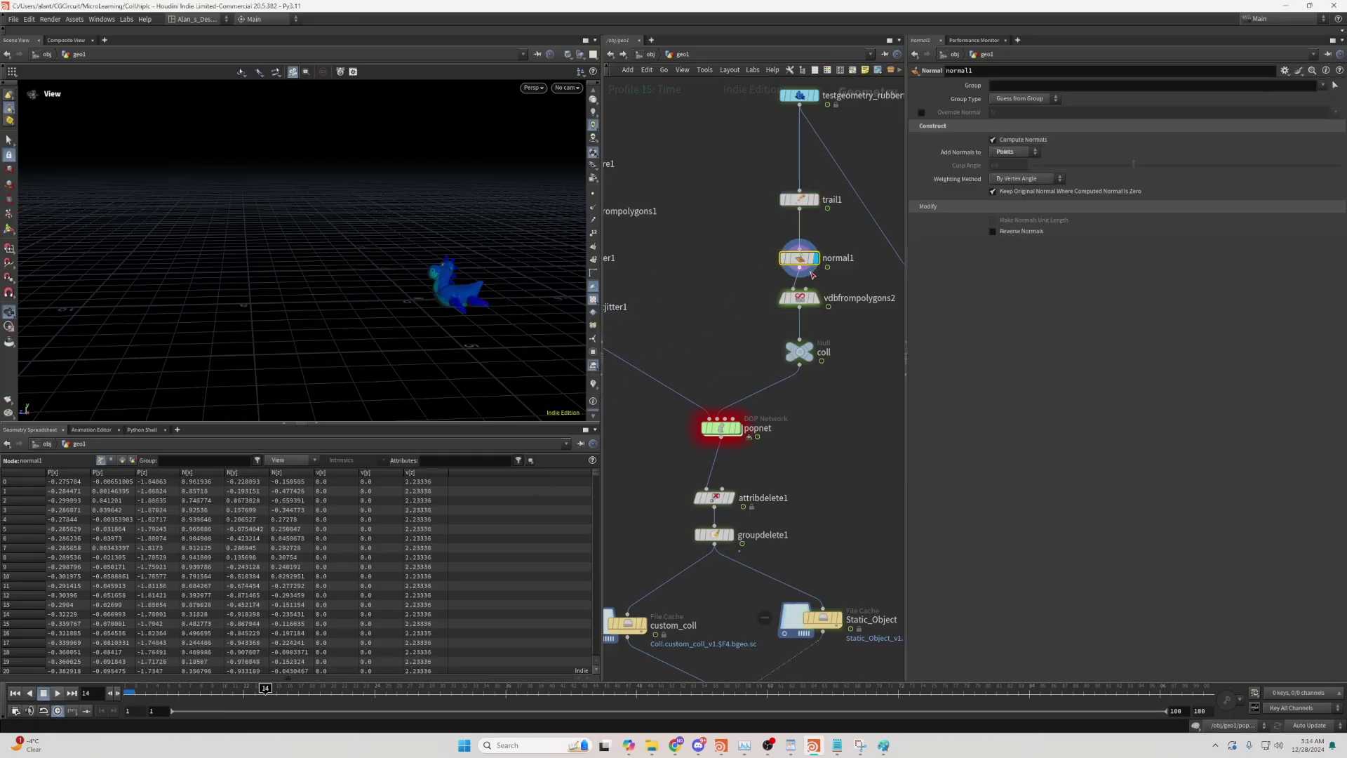
pyautogui.middleClick(799, 261)
pyautogui.click(800, 298)
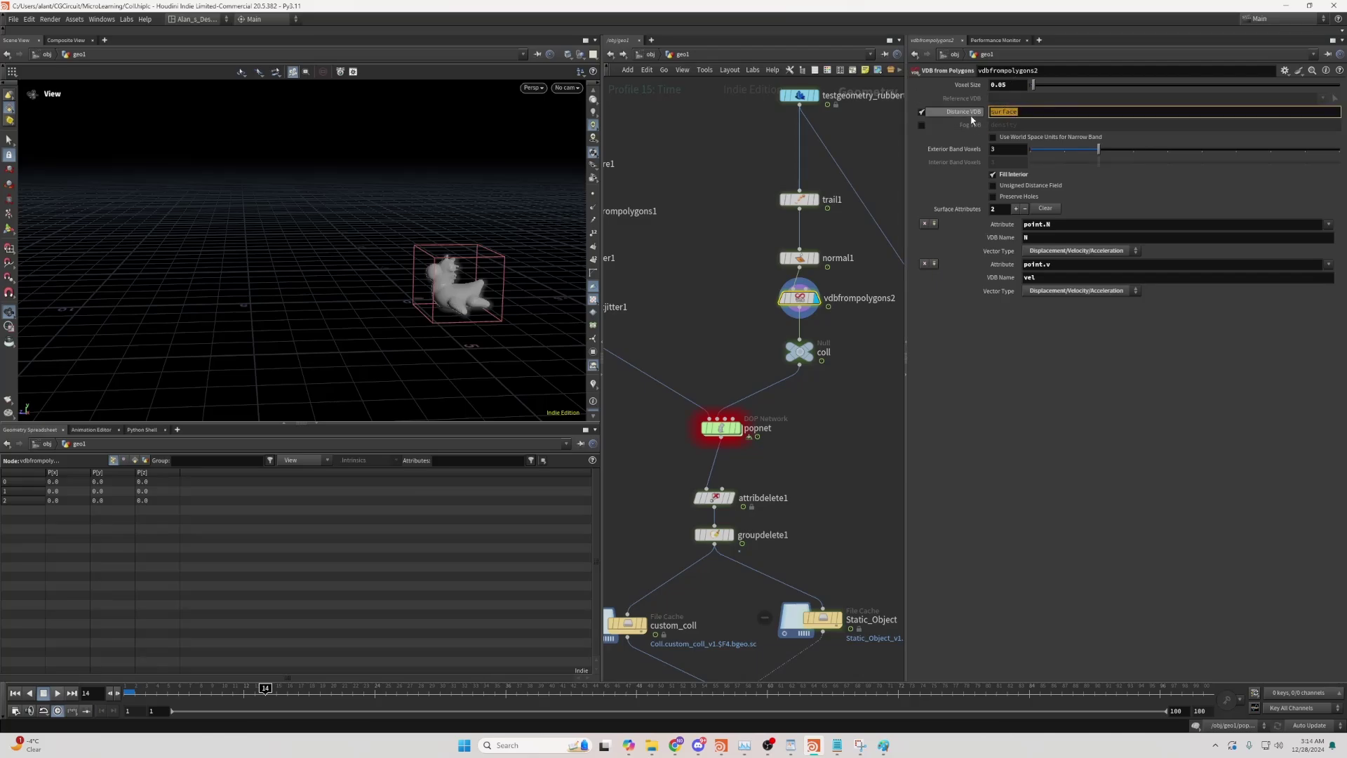
# Step: Review the distance VDB and vel volume names on vdbfrompolygons2, and return the timeline to frame 1
pyautogui.click(802, 254)
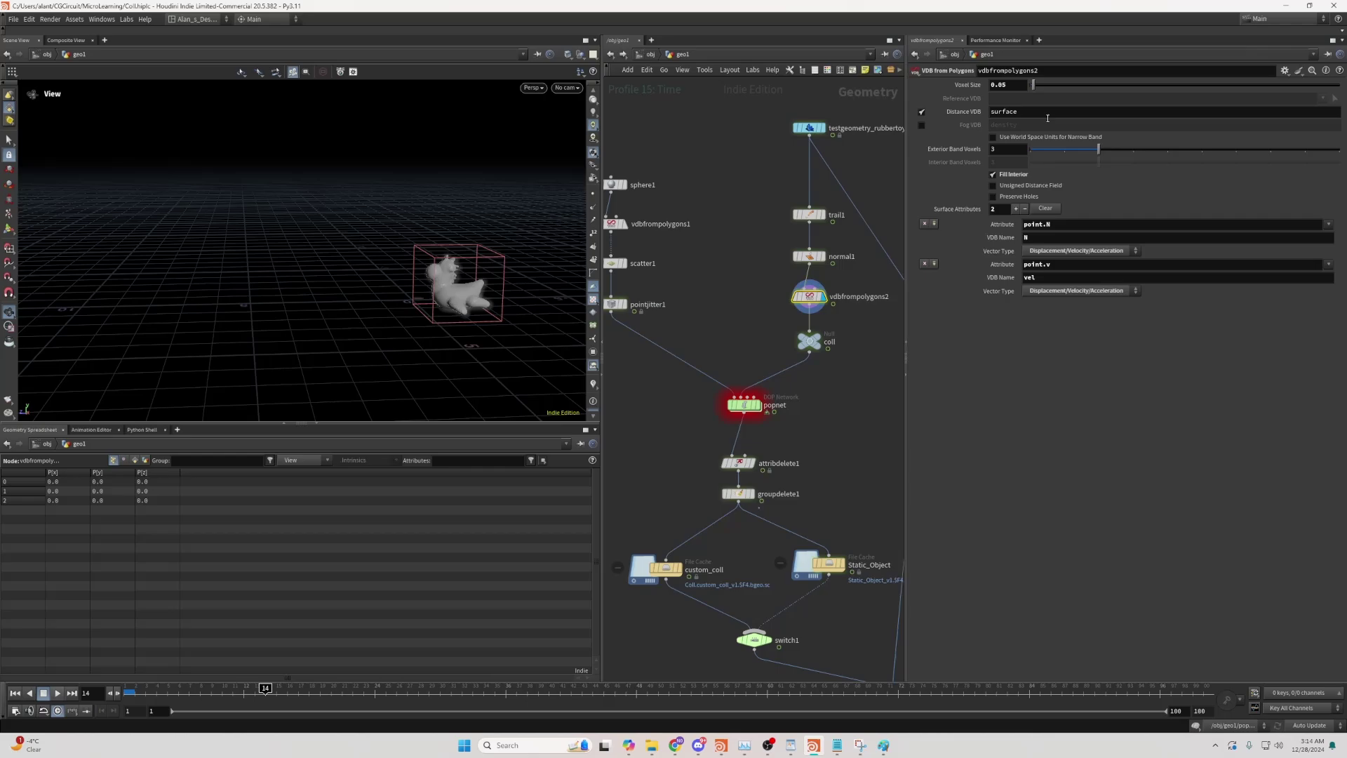
pyautogui.moveTo(1046, 114); pyautogui.dragTo(967, 118)
pyautogui.scroll(-2, 759, 263)
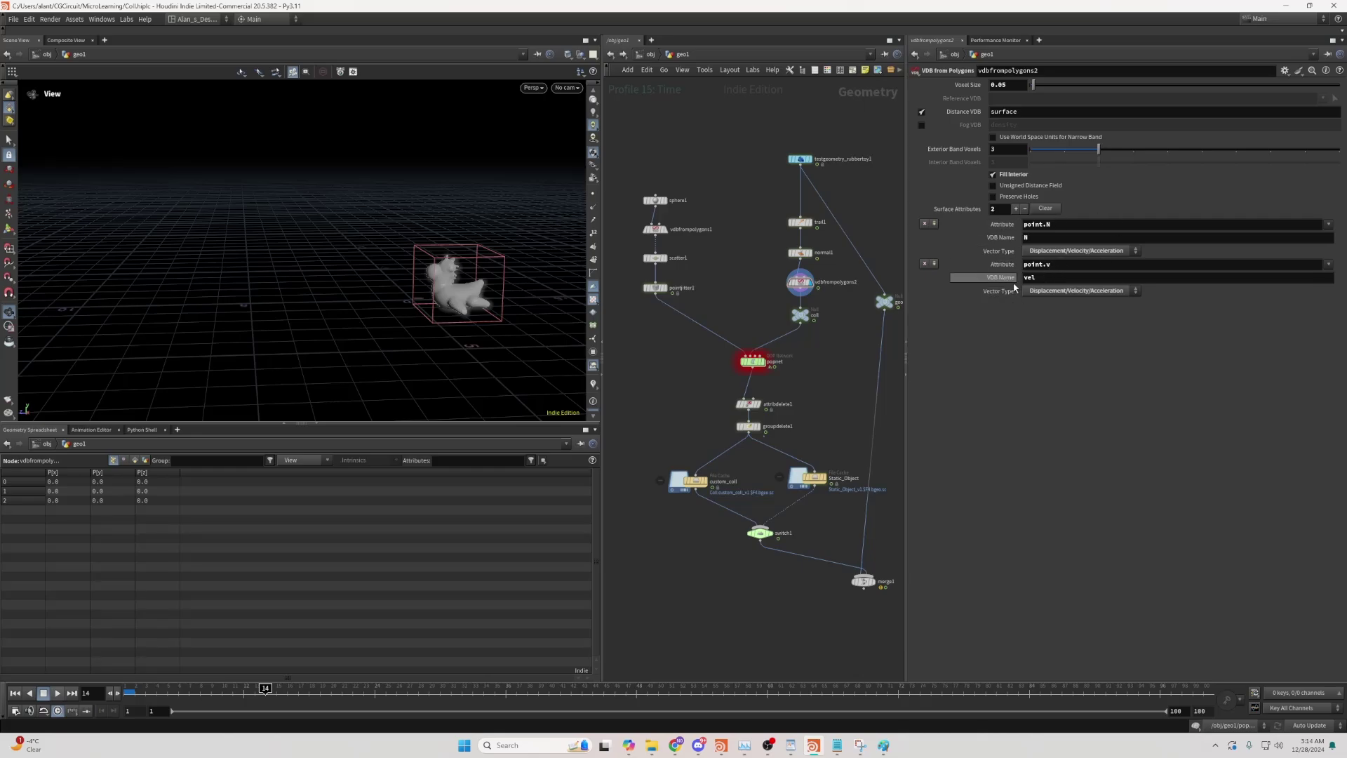
pyautogui.moveTo(843, 330); pyautogui.dragTo(839, 334, button='middle')
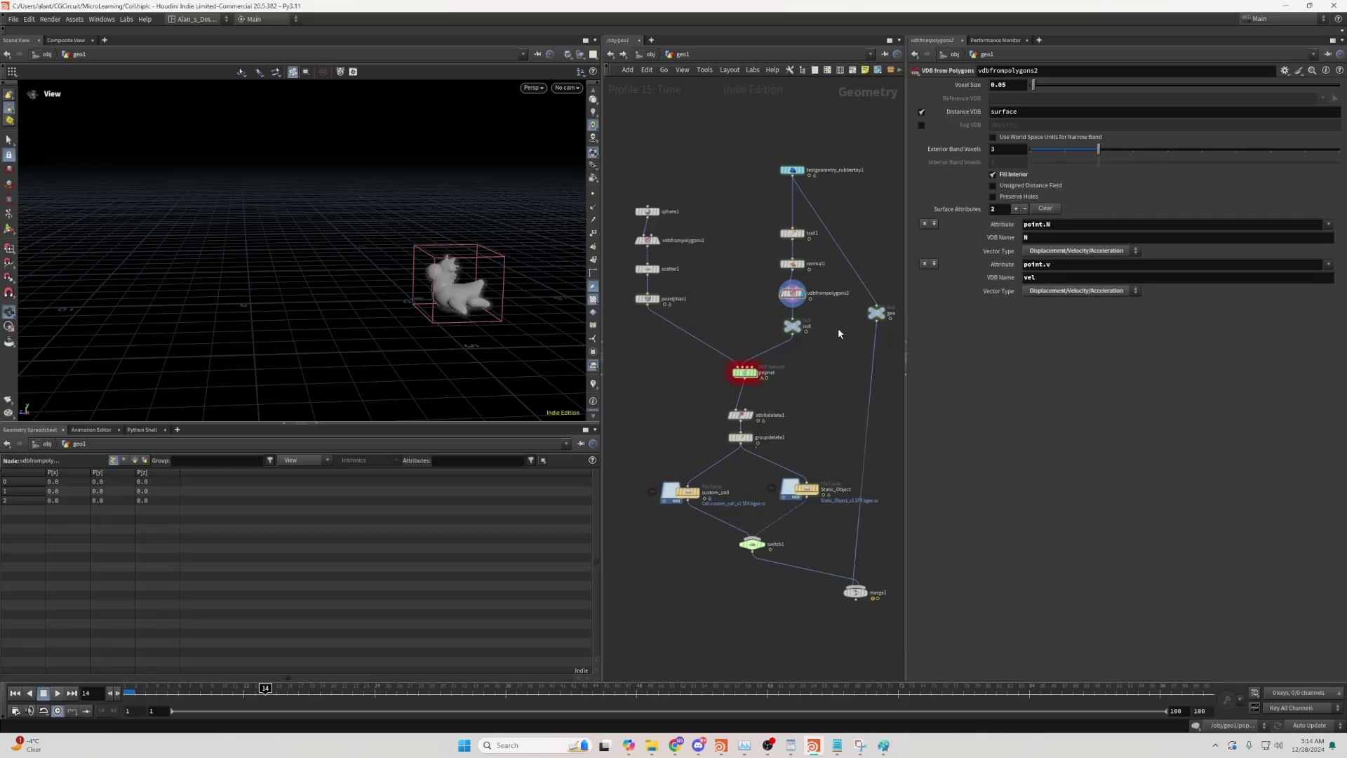
pyautogui.click(15, 693)
pyautogui.scroll(3, 804, 320)
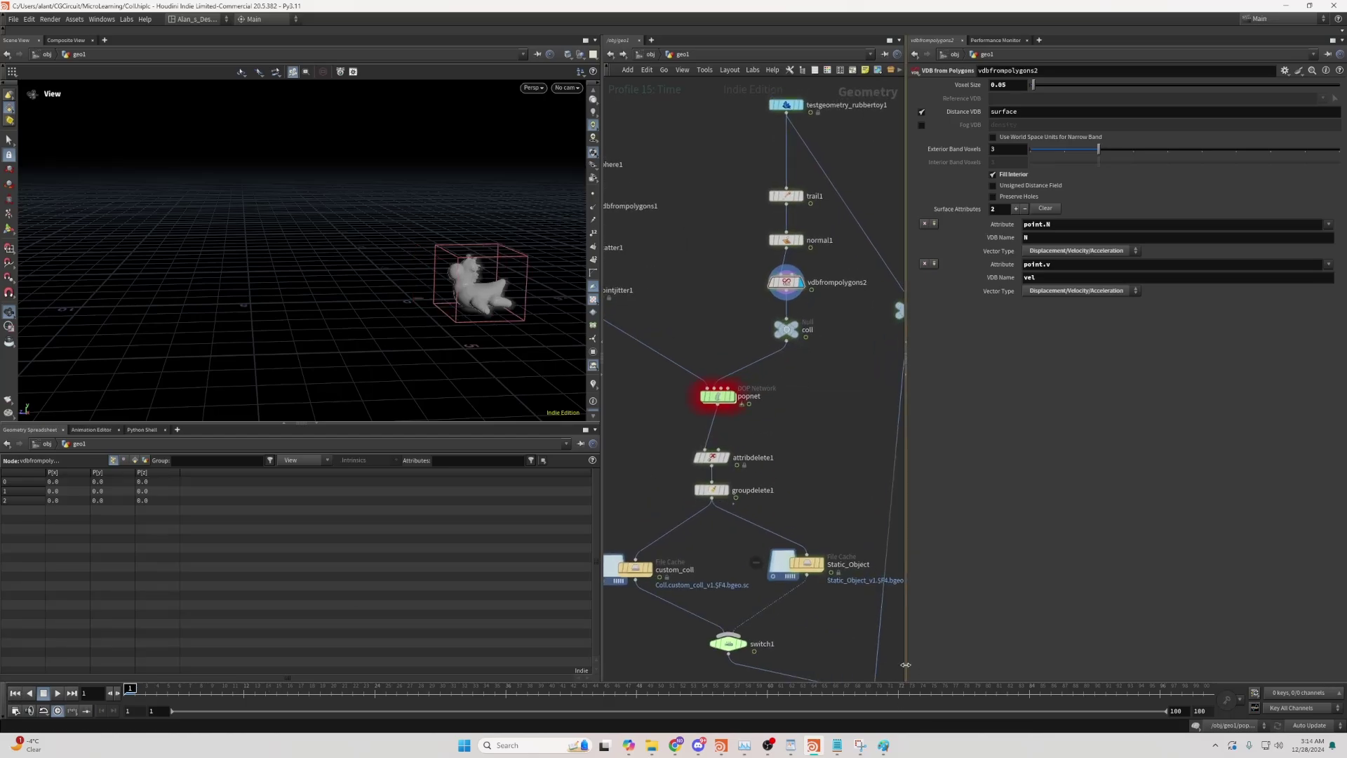
# Step: Switch to Paint and sketch a large rounded collider outline with one point inside it and a few small marks outside
pyautogui.click(884, 745)
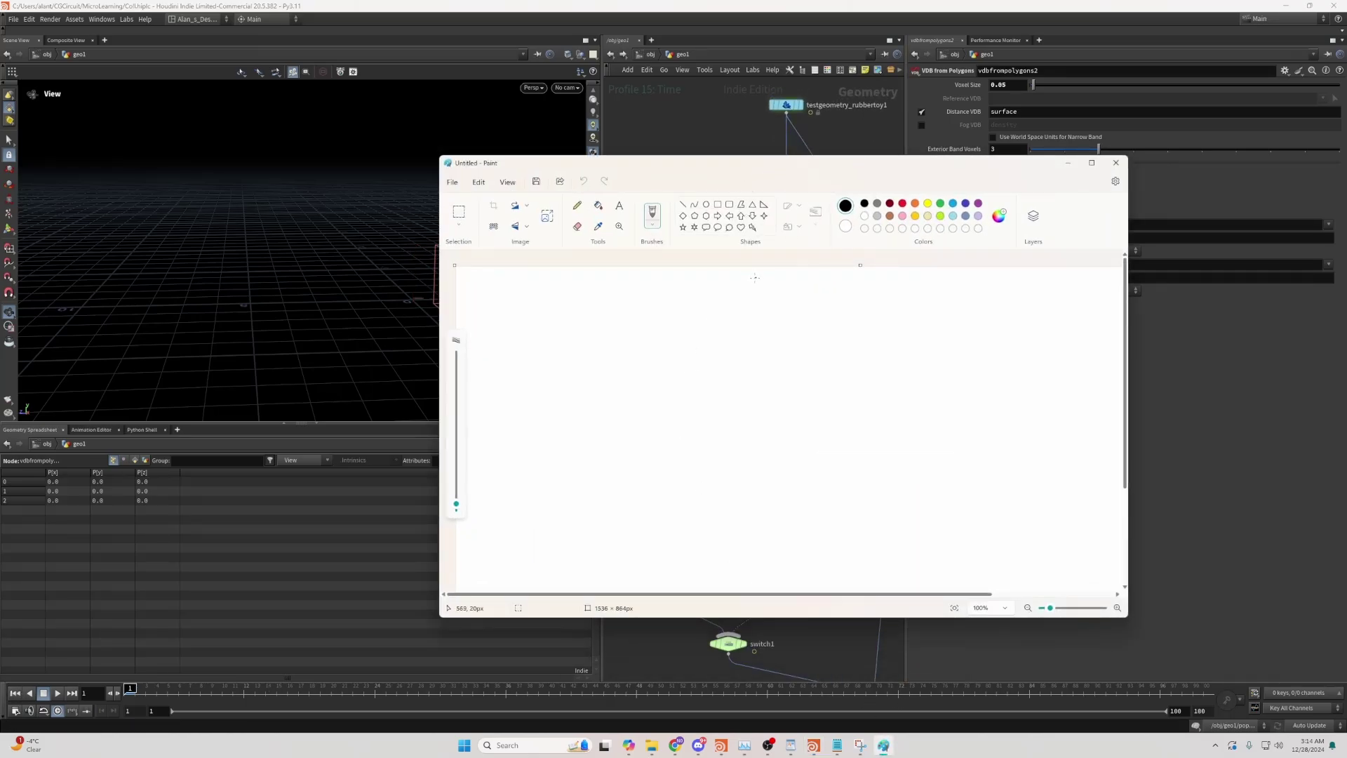
pyautogui.moveTo(725, 315)
pyautogui.mouseDown()
pyautogui.moveTo(908, 443)
pyautogui.moveTo(785, 313)
pyautogui.mouseUp()
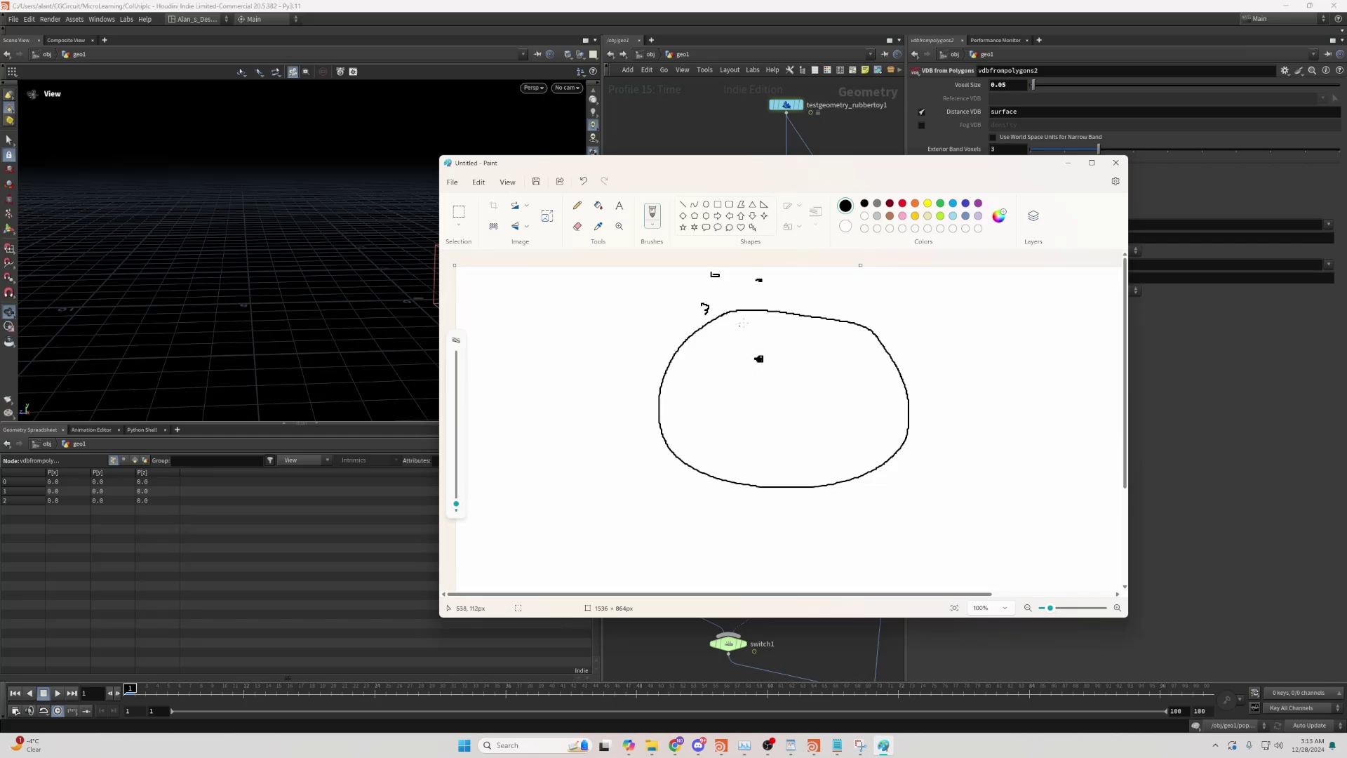
pyautogui.moveTo(798, 169); pyautogui.dragTo(531, 298)
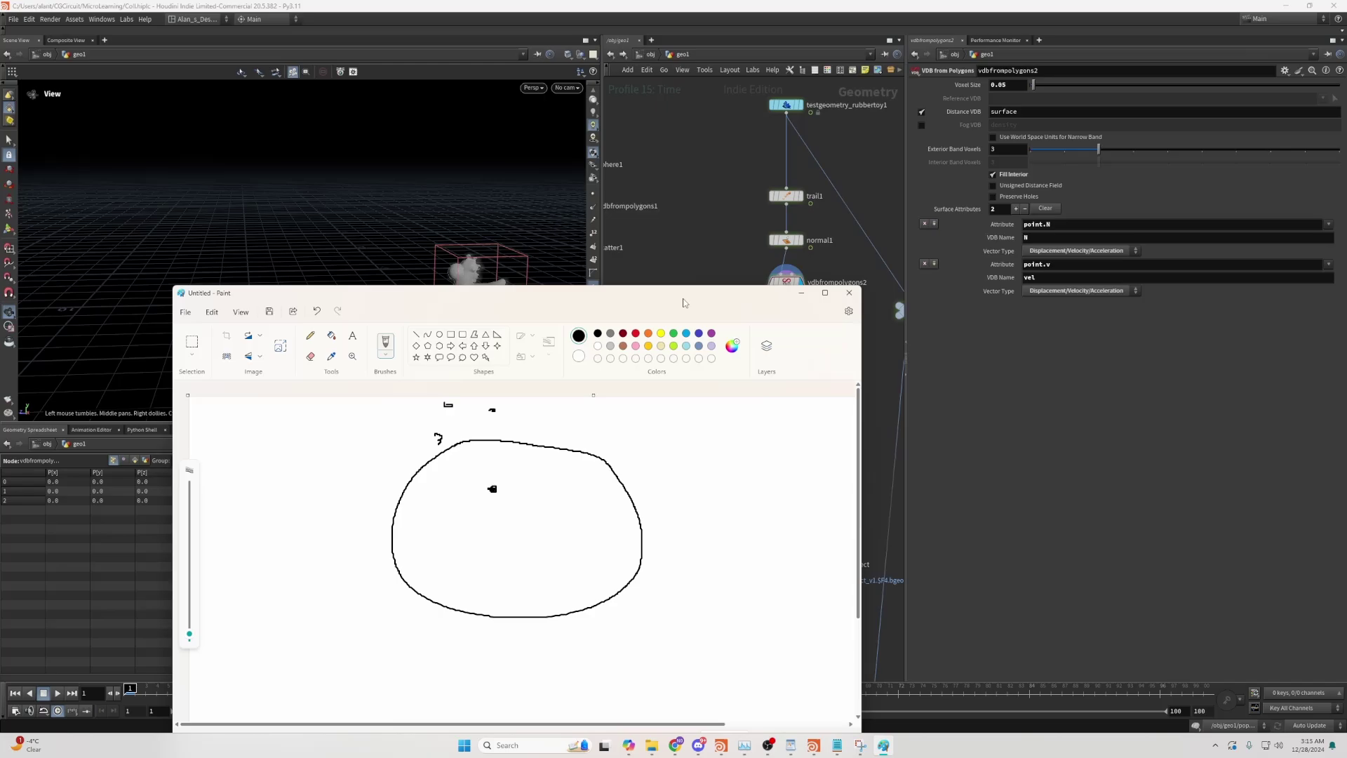
pyautogui.moveTo(640, 293); pyautogui.dragTo(844, 178)
# Step: Write SDF beside the collider outline, and circle both the interior point and the group of outside marks
pyautogui.moveTo(877, 298); pyautogui.dragTo(846, 316)
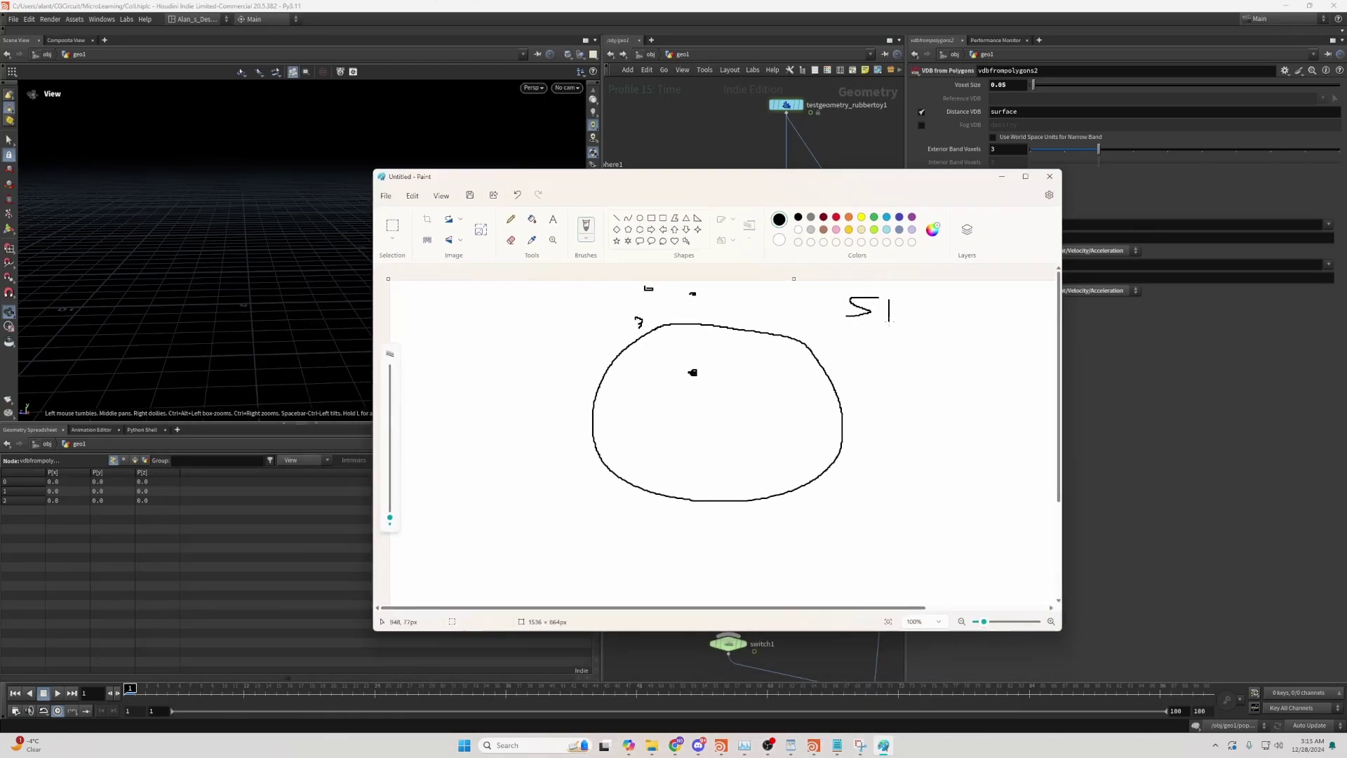
pyautogui.moveTo(927, 297); pyautogui.dragTo(953, 294)
pyautogui.moveTo(926, 309); pyautogui.dragTo(949, 305)
pyautogui.moveTo(701, 360)
pyautogui.mouseDown()
pyautogui.moveTo(682, 363)
pyautogui.moveTo(693, 366)
pyautogui.mouseUp()
pyautogui.moveTo(720, 184); pyautogui.dragTo(755, 170)
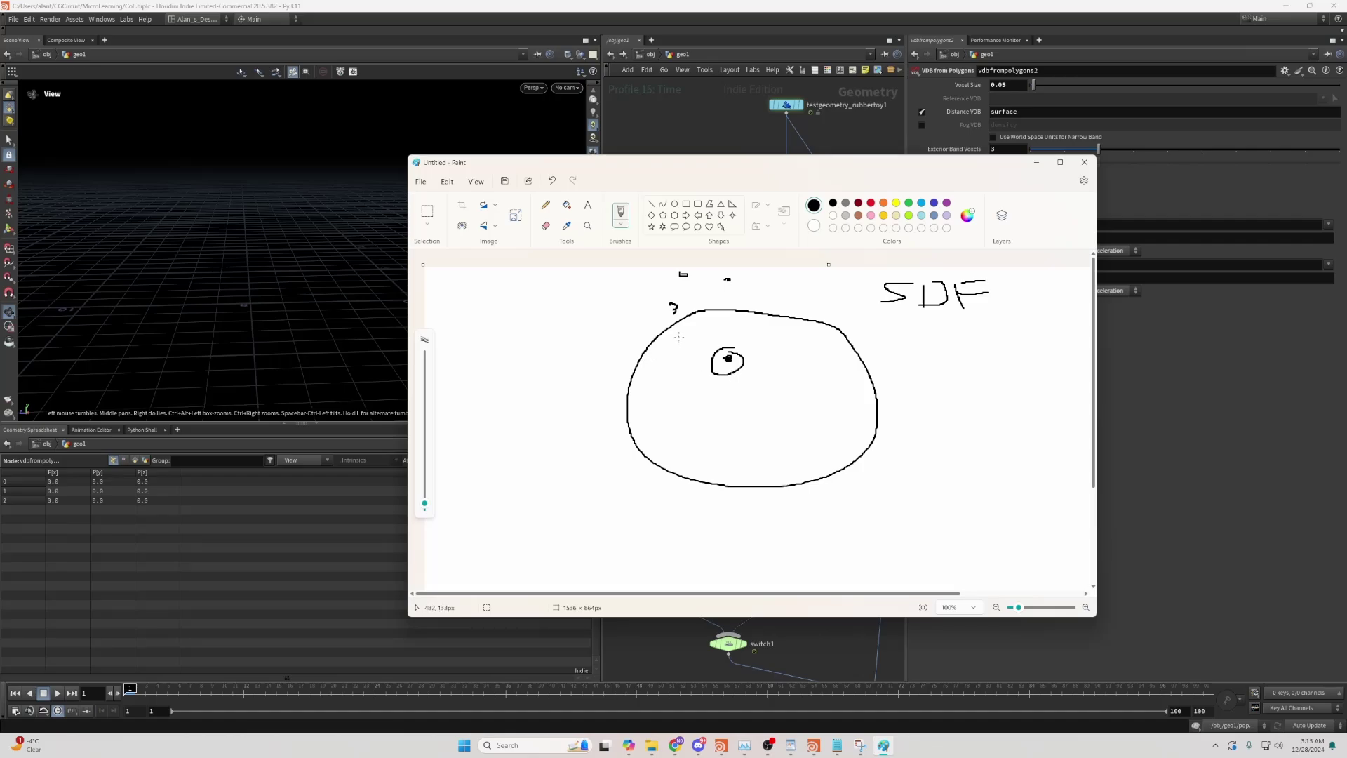
pyautogui.moveTo(715, 272)
pyautogui.mouseDown()
pyautogui.moveTo(760, 295)
pyautogui.moveTo(702, 271)
pyautogui.mouseUp()
pyautogui.moveTo(735, 345); pyautogui.dragTo(760, 377)
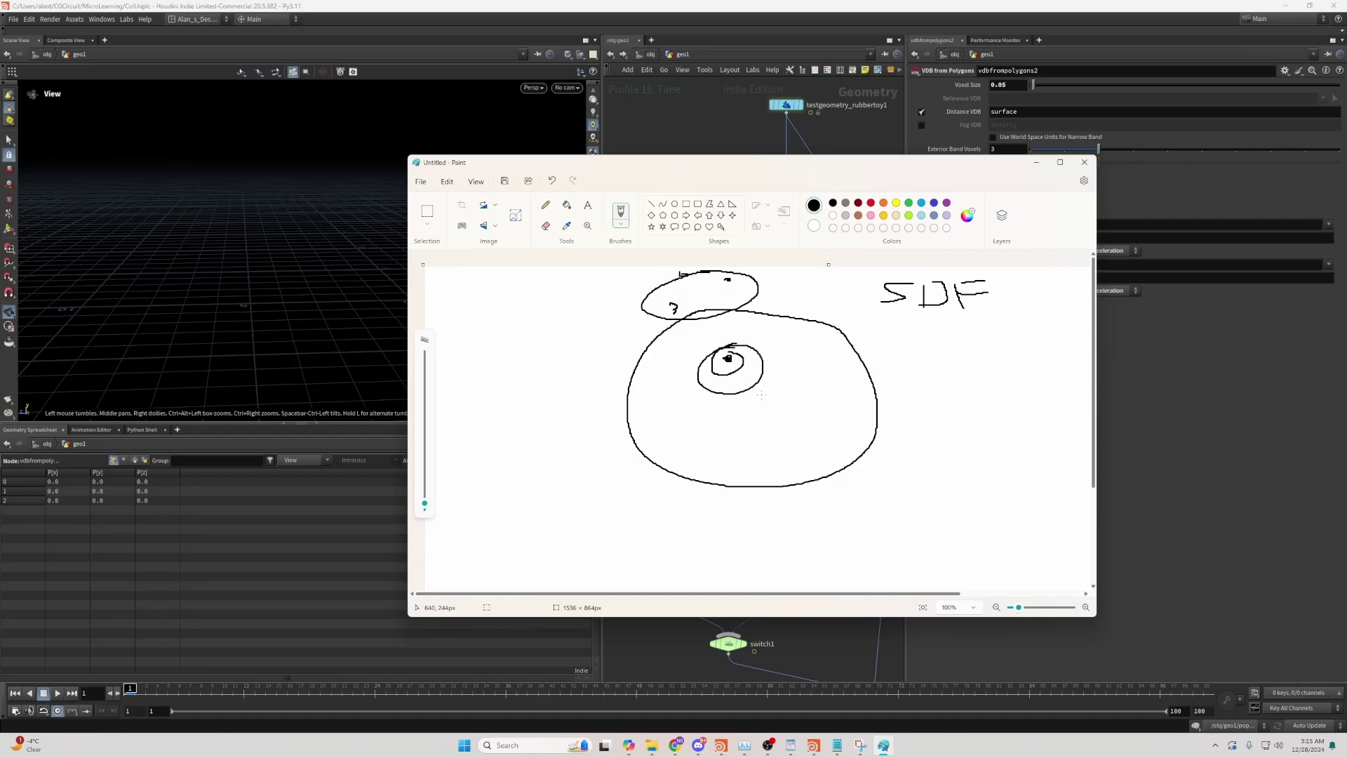
# Step: Circle the SDF label and write Grad beneath it
pyautogui.moveTo(774, 162); pyautogui.dragTo(810, 147)
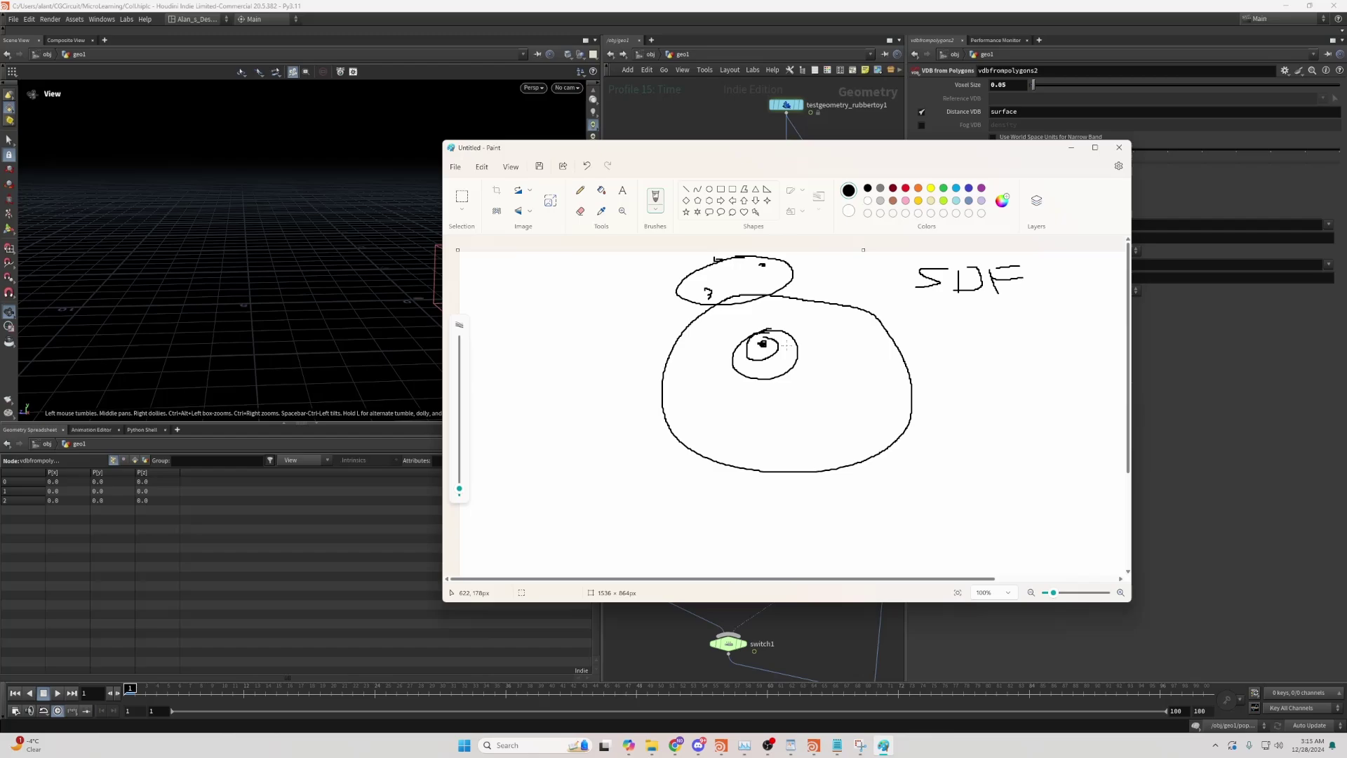
pyautogui.moveTo(821, 142); pyautogui.dragTo(833, 140)
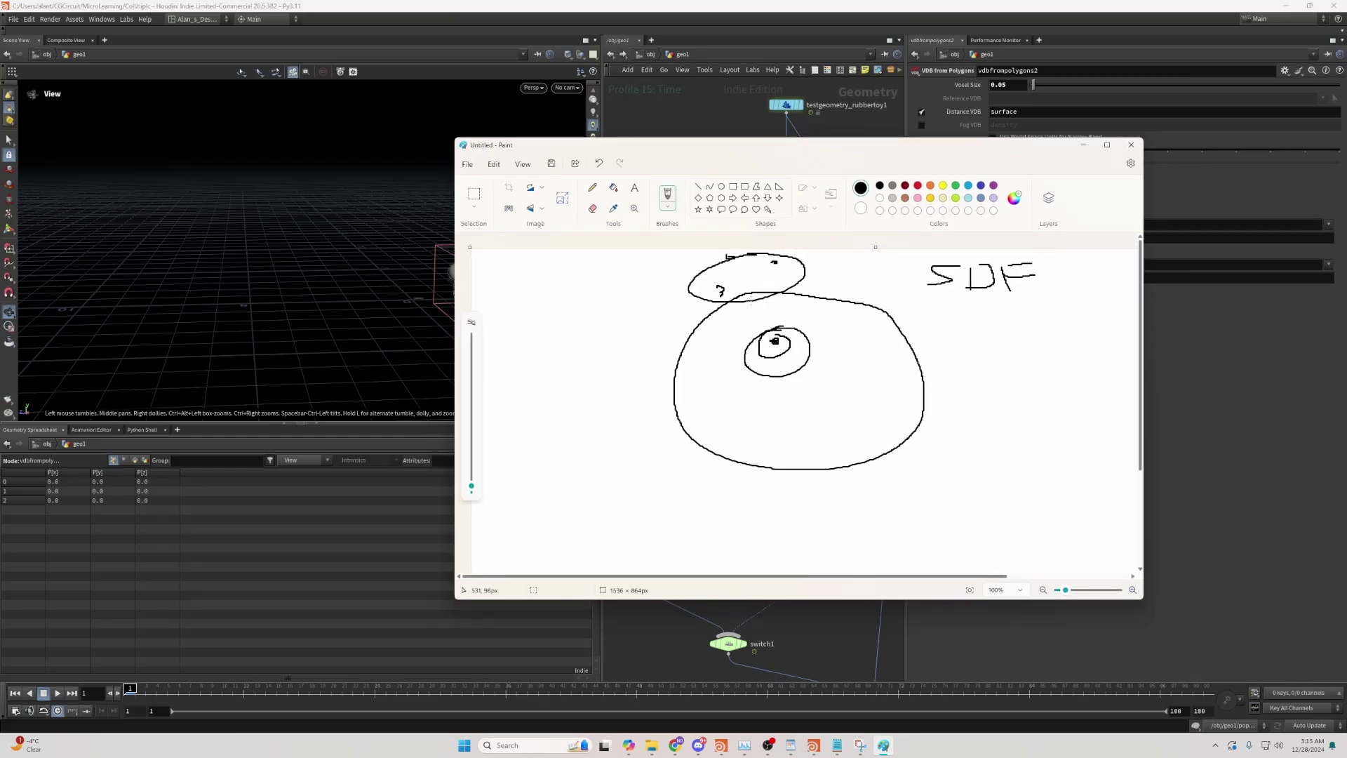
pyautogui.moveTo(835, 150)
pyautogui.mouseDown()
pyautogui.moveTo(835, 178)
pyautogui.moveTo(771, 198)
pyautogui.mouseUp()
pyautogui.moveTo(983, 309)
pyautogui.mouseDown()
pyautogui.moveTo(976, 347)
pyautogui.moveTo(990, 330)
pyautogui.mouseUp()
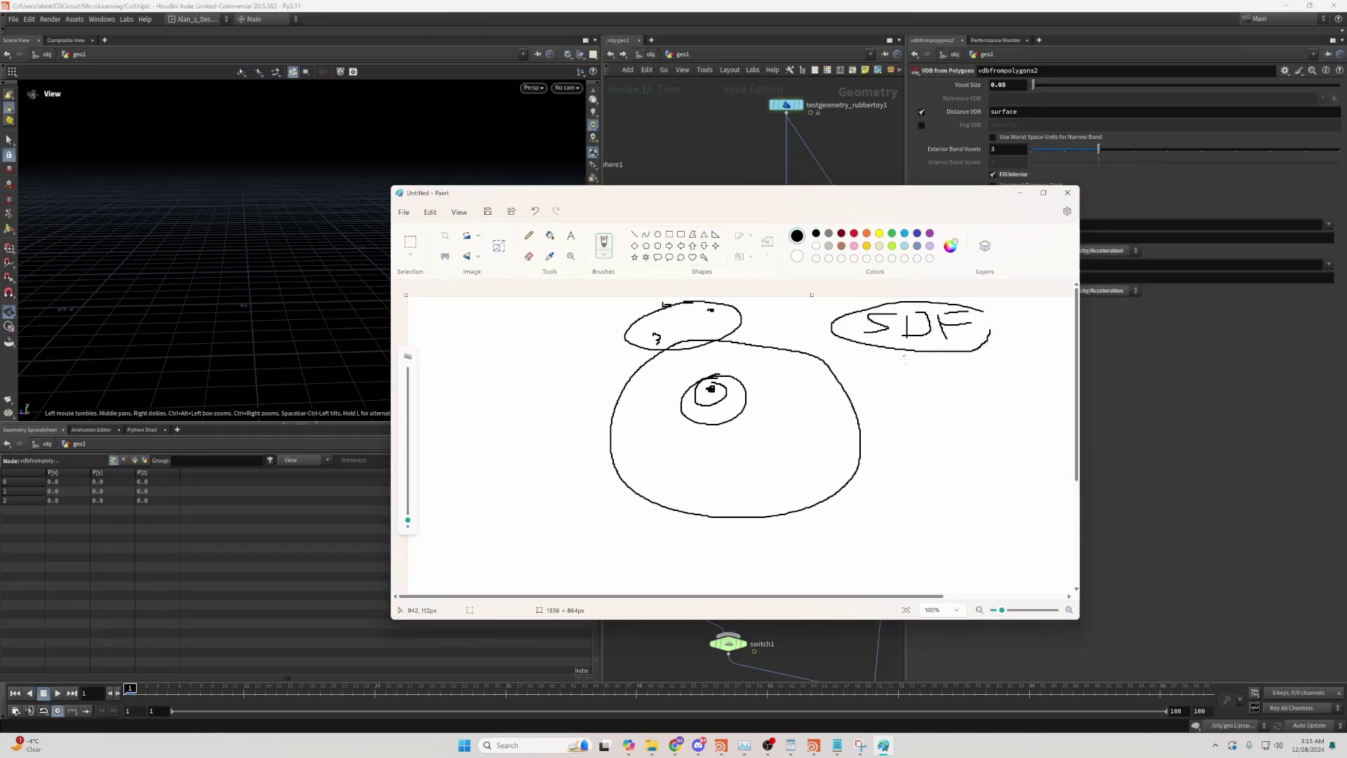
pyautogui.moveTo(910, 376)
pyautogui.mouseDown()
pyautogui.moveTo(902, 390)
pyautogui.moveTo(926, 382)
pyautogui.moveTo(945, 402)
pyautogui.moveTo(972, 388)
pyautogui.mouseUp()
# Step: Draw a second small circle inside the outline with several lines running to the boundary, marking the boundary 0 and adding a point outside
pyautogui.moveTo(732, 425); pyautogui.dragTo(731, 426)
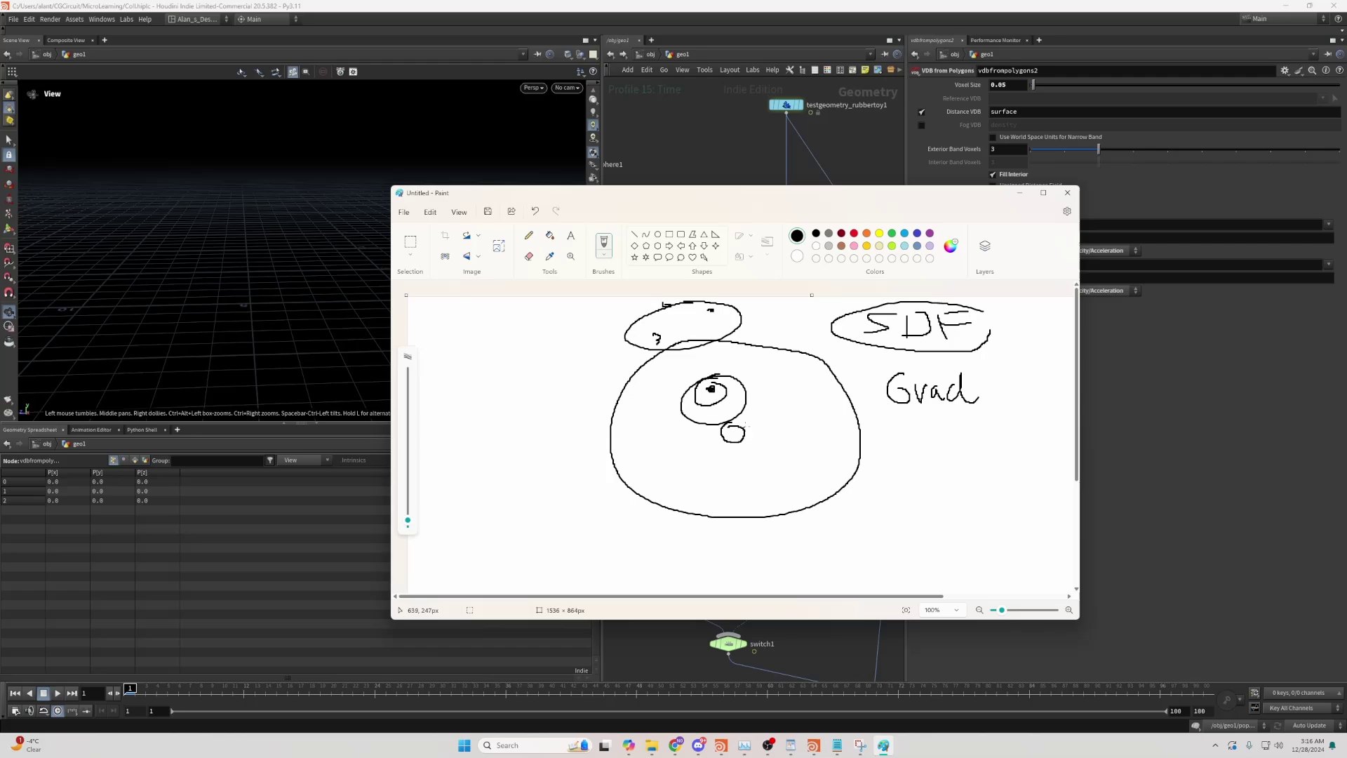
pyautogui.moveTo(974, 442)
pyautogui.mouseDown()
pyautogui.moveTo(982, 452)
pyautogui.moveTo(970, 439)
pyautogui.mouseUp()
pyautogui.moveTo(860, 427)
pyautogui.mouseDown()
pyautogui.moveTo(861, 442)
pyautogui.moveTo(872, 432)
pyautogui.moveTo(742, 434)
pyautogui.moveTo(843, 481)
pyautogui.mouseUp()
pyautogui.moveTo(730, 442)
pyautogui.mouseDown()
pyautogui.moveTo(784, 504)
pyautogui.moveTo(724, 500)
pyautogui.mouseUp()
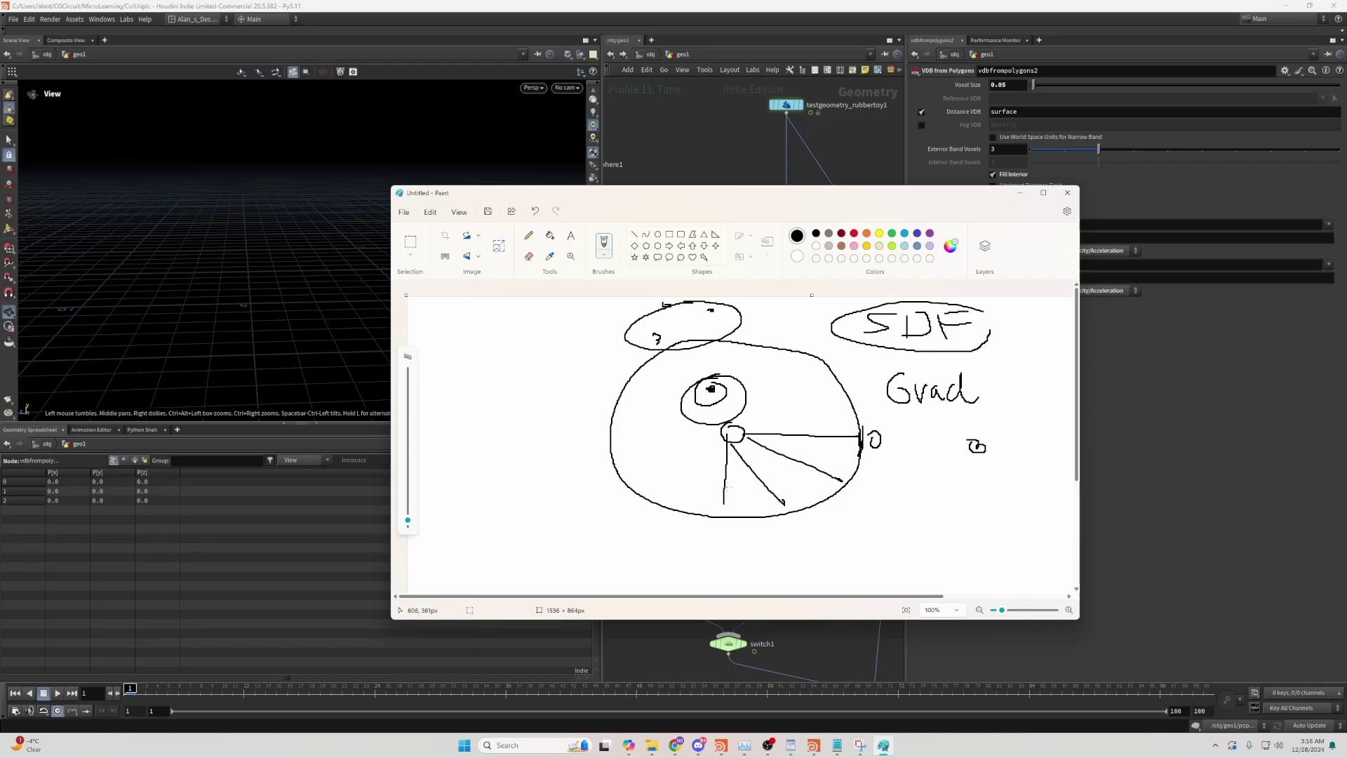
pyautogui.moveTo(853, 193); pyautogui.dragTo(793, 147)
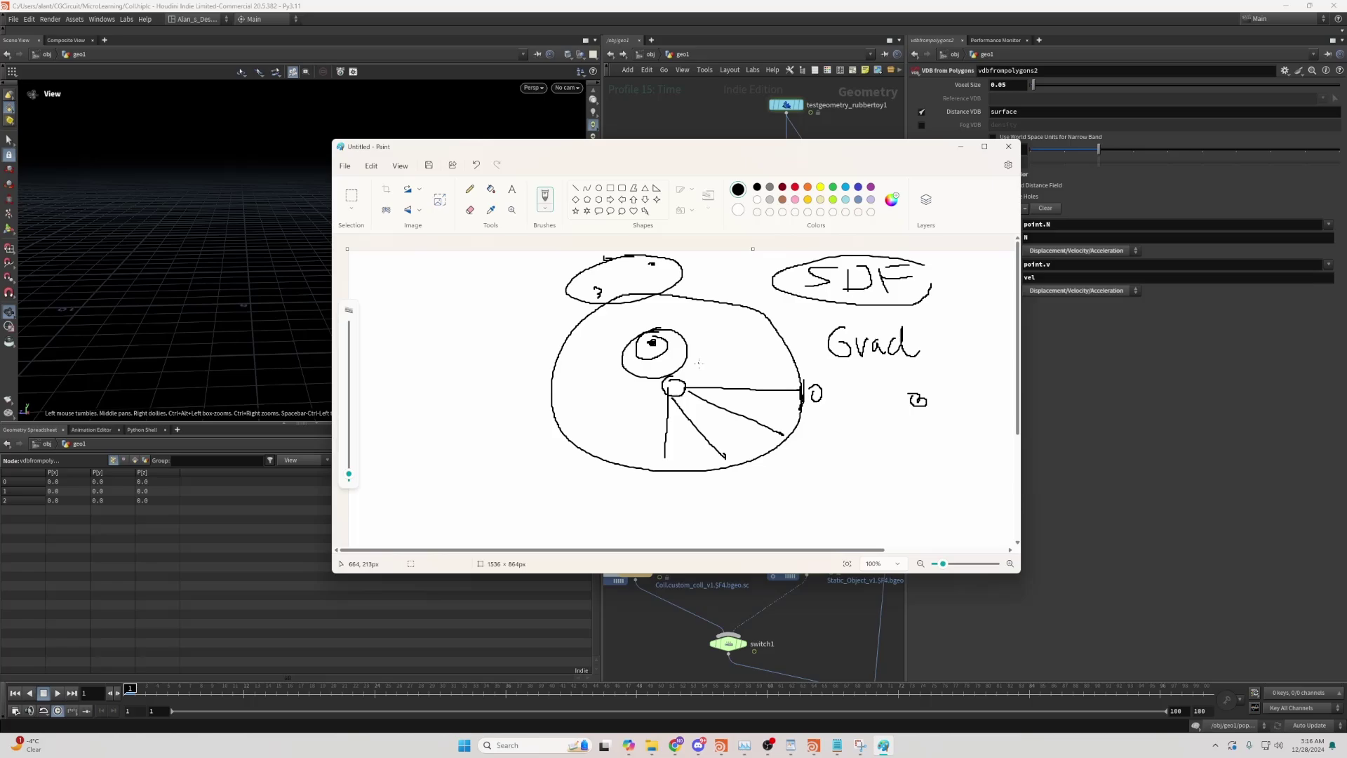
# Step: Circle the Grad label, draw a line from the first interior point to the surface, and circle SDF again
pyautogui.moveTo(933, 329)
pyautogui.mouseDown()
pyautogui.moveTo(861, 321)
pyautogui.moveTo(930, 329)
pyautogui.mouseUp()
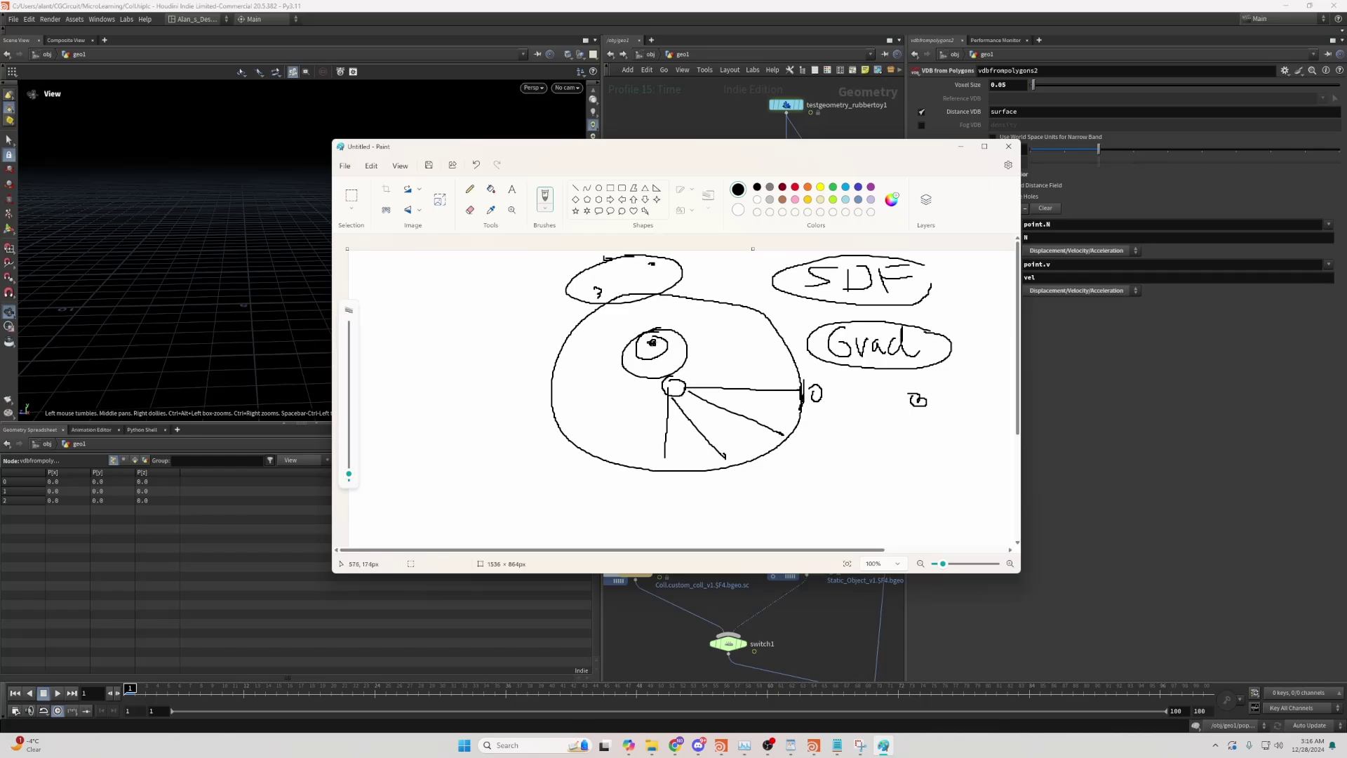
pyautogui.moveTo(652, 342); pyautogui.dragTo(627, 304)
pyautogui.moveTo(912, 261)
pyautogui.mouseDown()
pyautogui.moveTo(937, 313)
pyautogui.moveTo(886, 264)
pyautogui.mouseUp()
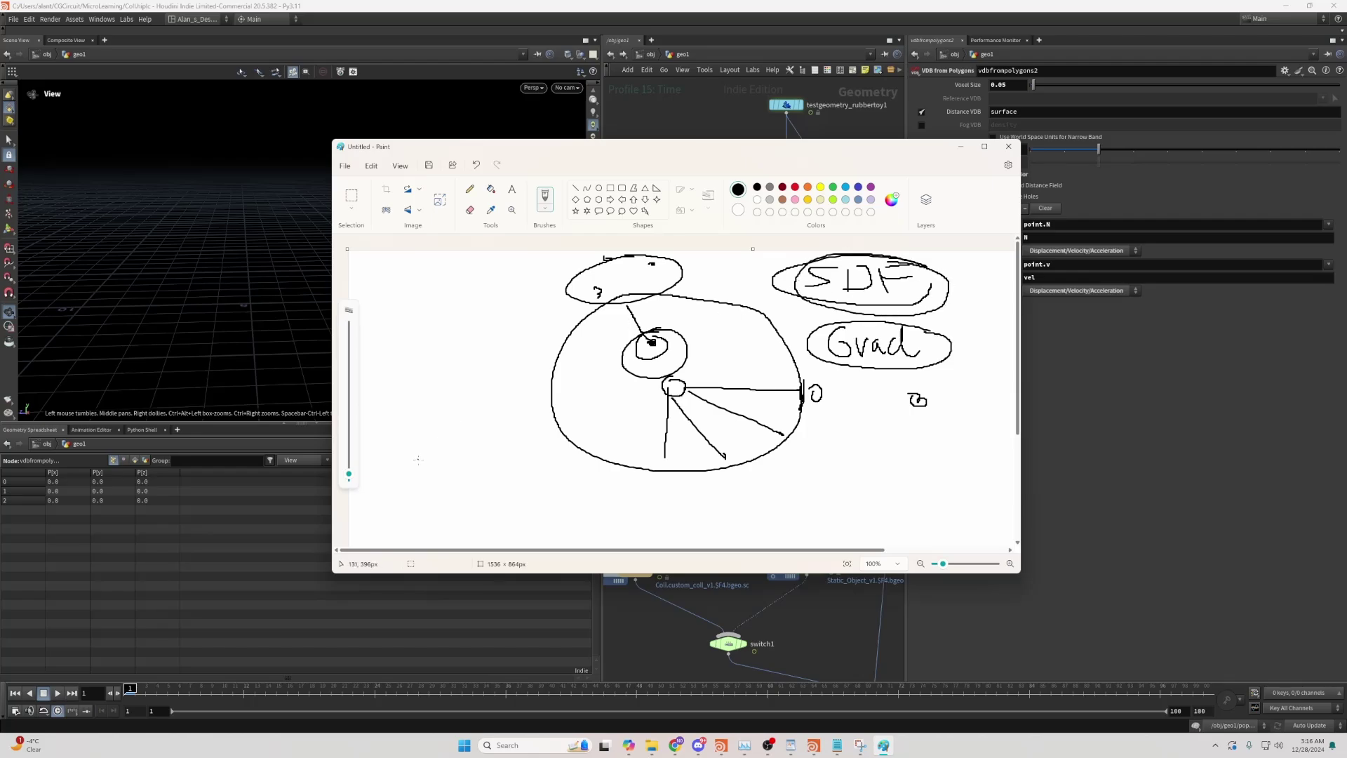
# Step: Write the formula "Grad * SDF =" beneath the collider sketch
pyautogui.moveTo(401, 476)
pyautogui.mouseDown()
pyautogui.moveTo(405, 496)
pyautogui.moveTo(439, 473)
pyautogui.mouseUp()
pyautogui.moveTo(473, 473)
pyautogui.mouseDown()
pyautogui.moveTo(480, 498)
pyautogui.moveTo(490, 487)
pyautogui.mouseUp()
pyautogui.moveTo(494, 499)
pyautogui.mouseDown()
pyautogui.moveTo(507, 482)
pyautogui.moveTo(561, 501)
pyautogui.moveTo(585, 481)
pyautogui.moveTo(593, 500)
pyautogui.moveTo(618, 503)
pyautogui.mouseUp()
pyautogui.moveTo(606, 477)
pyautogui.mouseDown()
pyautogui.moveTo(626, 478)
pyautogui.moveTo(619, 502)
pyautogui.mouseUp()
pyautogui.moveTo(636, 480)
pyautogui.mouseDown()
pyautogui.moveTo(636, 502)
pyautogui.moveTo(654, 477)
pyautogui.mouseUp()
pyautogui.moveTo(634, 490); pyautogui.dragTo(711, 492)
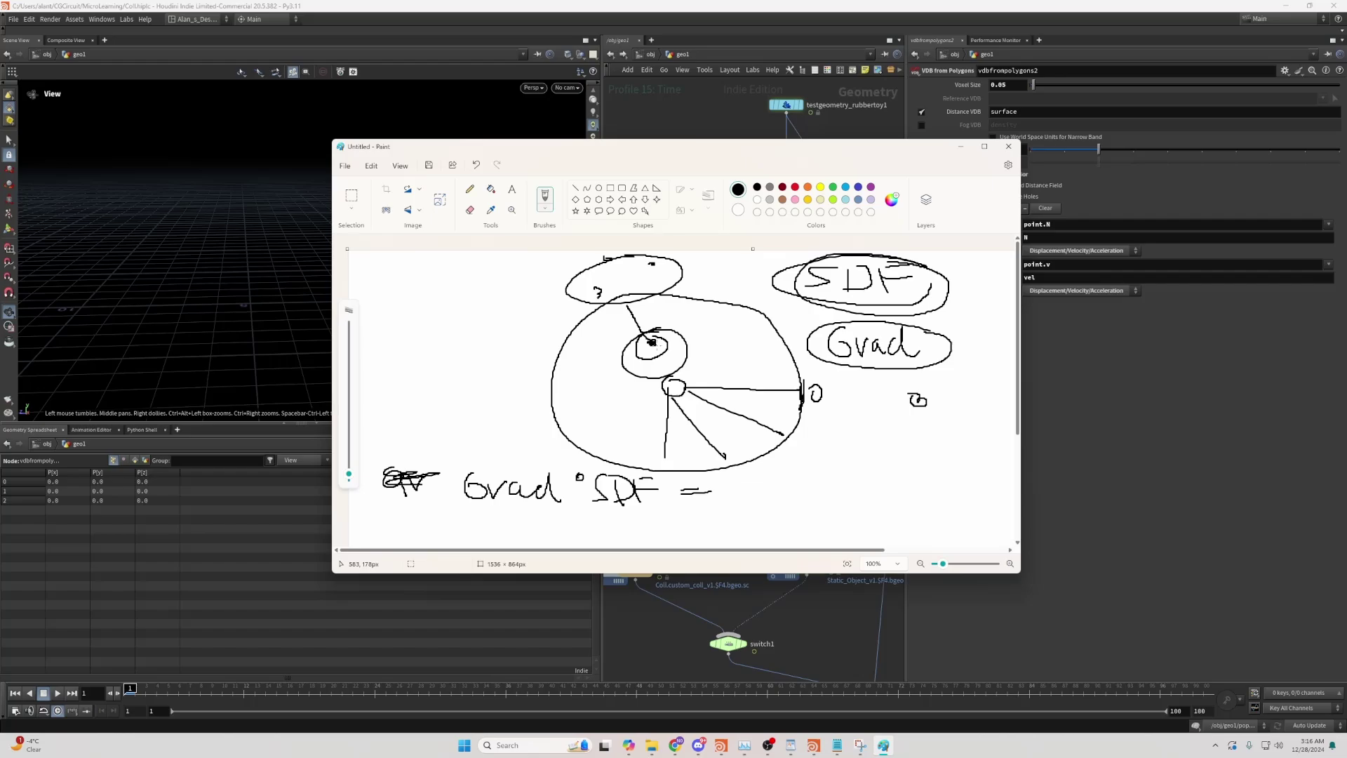
# Step: Draw a line from the first interior point to the second one, and emphasise the SDF label with more circles
pyautogui.moveTo(655, 345); pyautogui.dragTo(680, 382)
pyautogui.moveTo(870, 252)
pyautogui.mouseDown()
pyautogui.moveTo(800, 278)
pyautogui.moveTo(940, 271)
pyautogui.mouseUp()
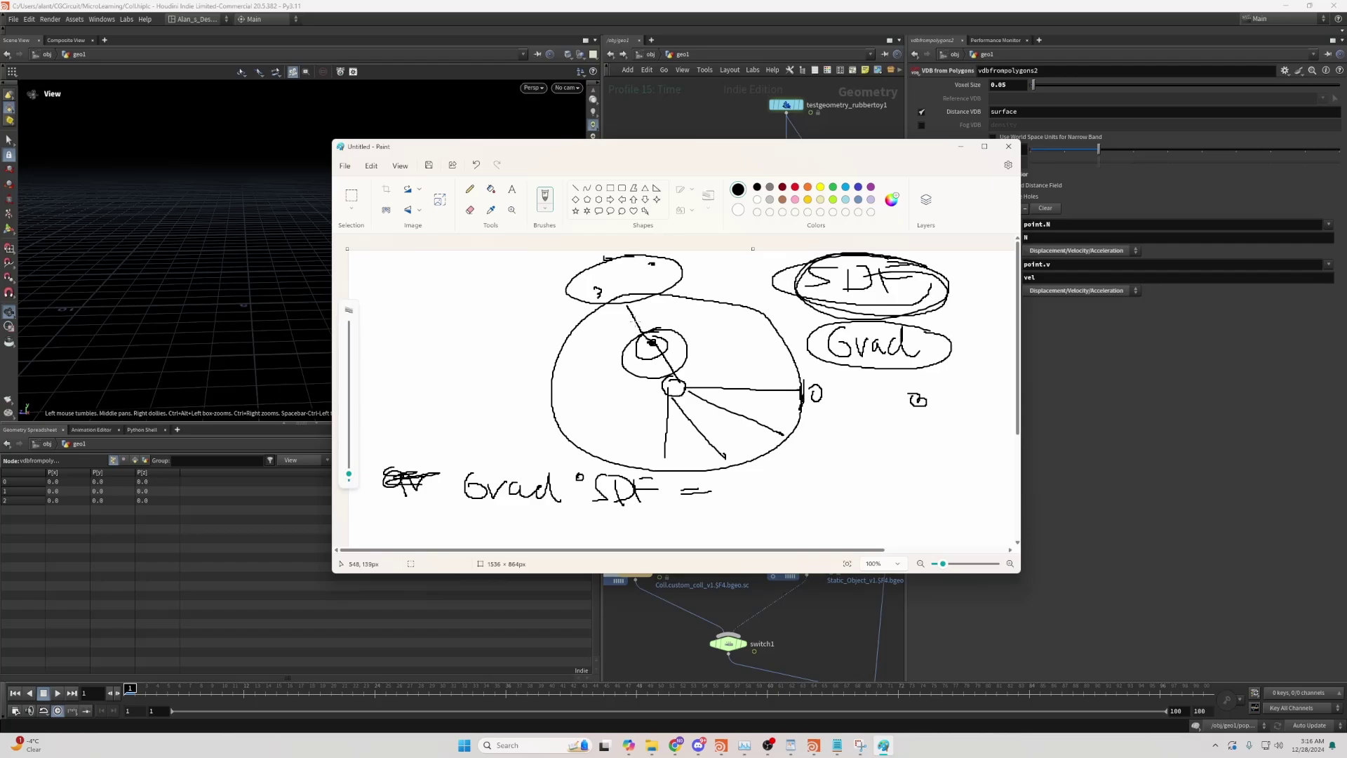
pyautogui.moveTo(903, 284)
pyautogui.mouseDown()
pyautogui.moveTo(873, 256)
pyautogui.moveTo(827, 314)
pyautogui.moveTo(895, 258)
pyautogui.mouseUp()
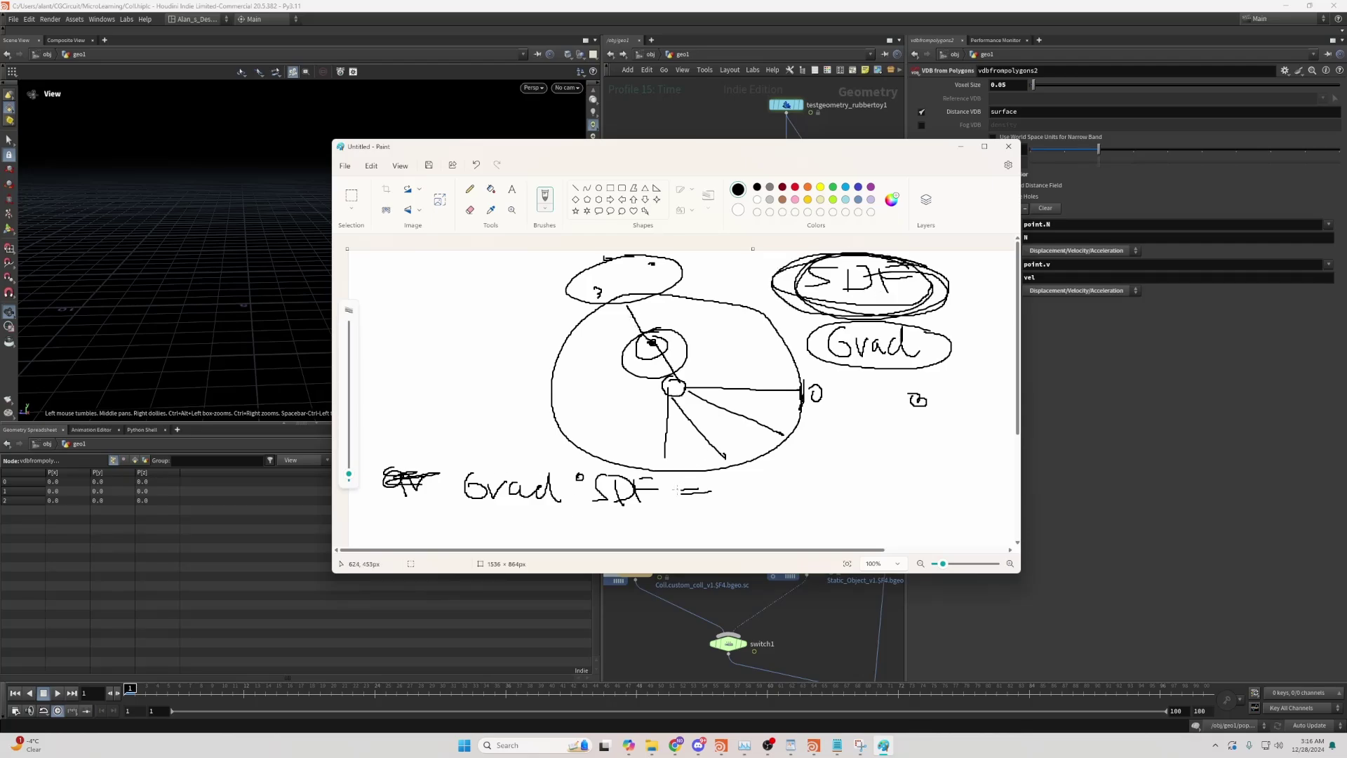
# Step: Complete the formula with a multiplication by -1, and re-mark the interior point and the SDF and Grad labels
pyautogui.moveTo(678, 485); pyautogui.dragTo(738, 493)
pyautogui.moveTo(737, 477); pyautogui.dragTo(730, 496)
pyautogui.moveTo(717, 486); pyautogui.dragTo(793, 511)
pyautogui.moveTo(649, 336); pyautogui.dragTo(652, 341)
pyautogui.moveTo(928, 268)
pyautogui.mouseDown()
pyautogui.moveTo(800, 284)
pyautogui.moveTo(841, 303)
pyautogui.mouseUp()
pyautogui.moveTo(931, 342)
pyautogui.mouseDown()
pyautogui.moveTo(862, 378)
pyautogui.moveTo(944, 342)
pyautogui.mouseUp()
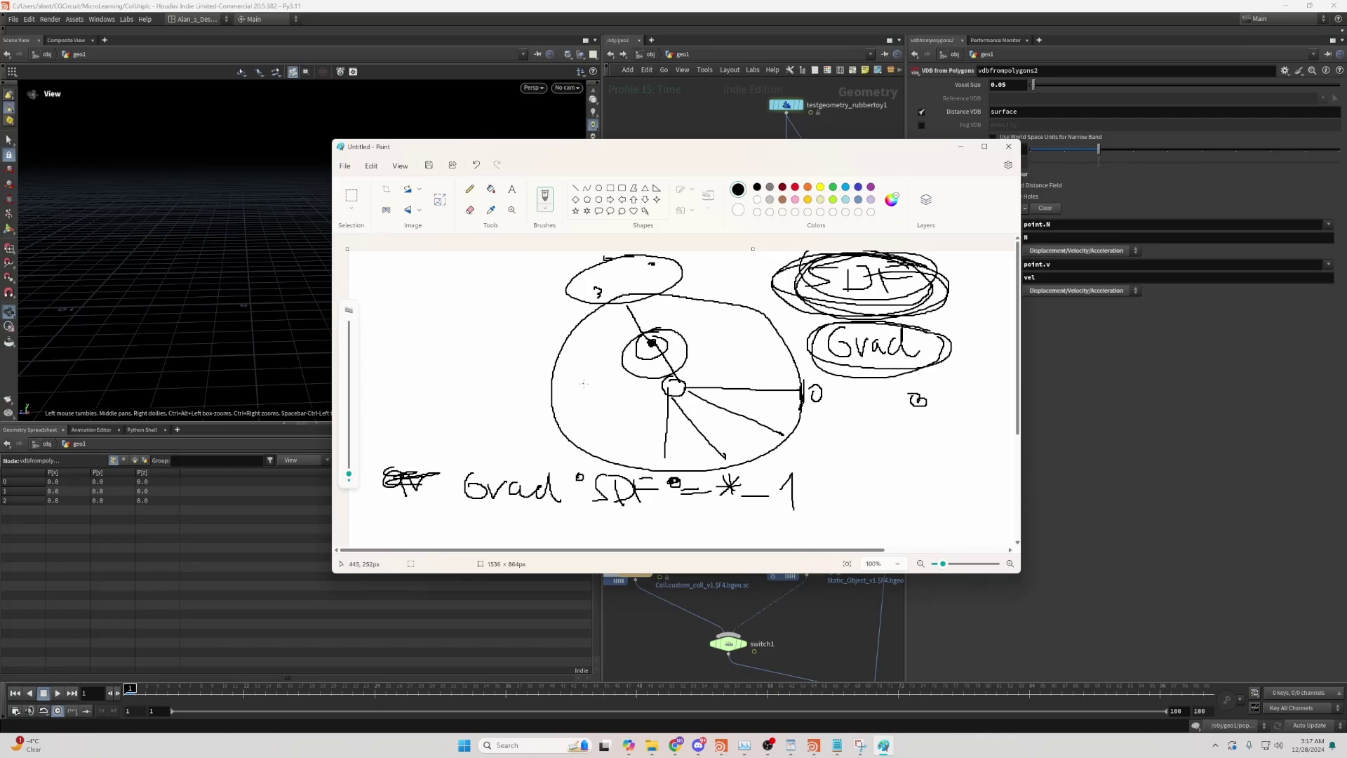
# Step: Return to Houdini's popnet and enter float sdf_value = volumesample(0,"surface",@P); in geometrywrangle1's VEX code
pyautogui.click(961, 146)
pyautogui.doubleClick(762, 393)
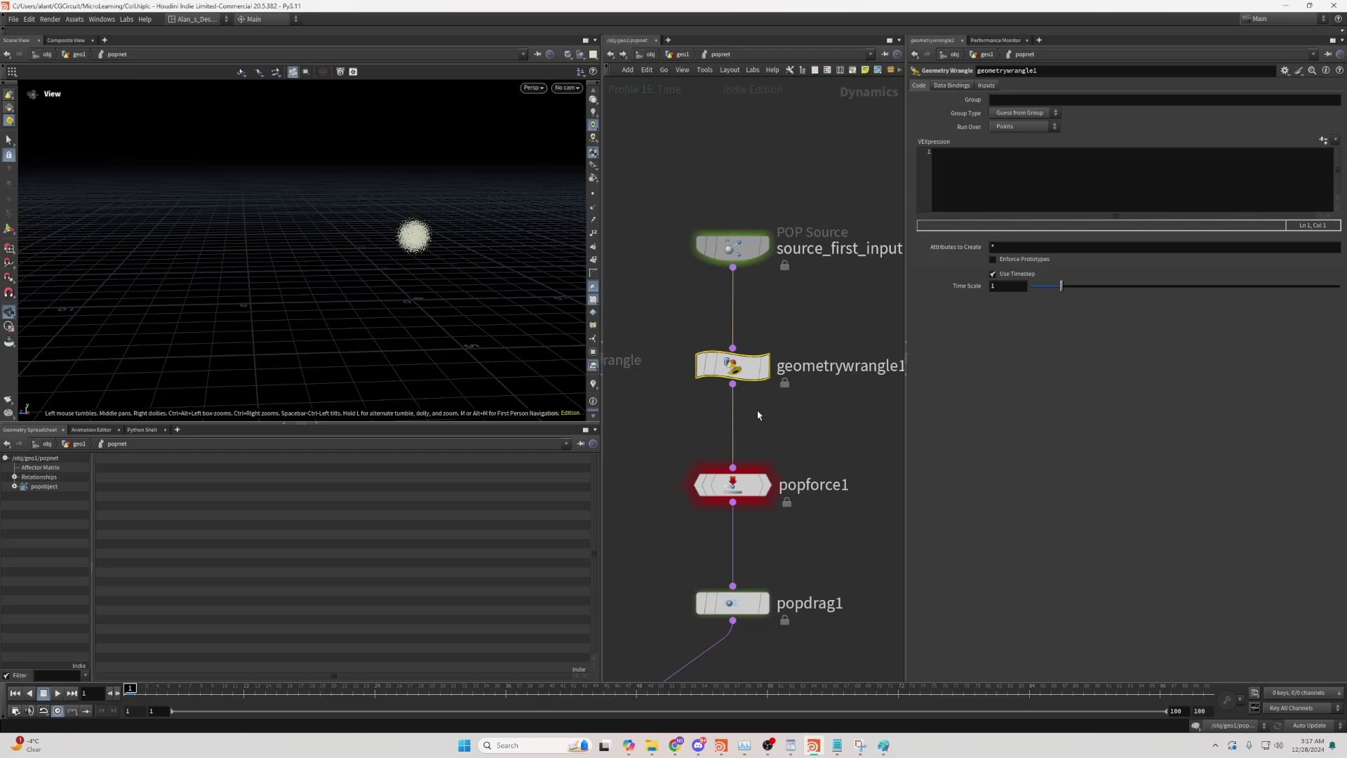
pyautogui.click(1009, 180)
pyautogui.write('float ')
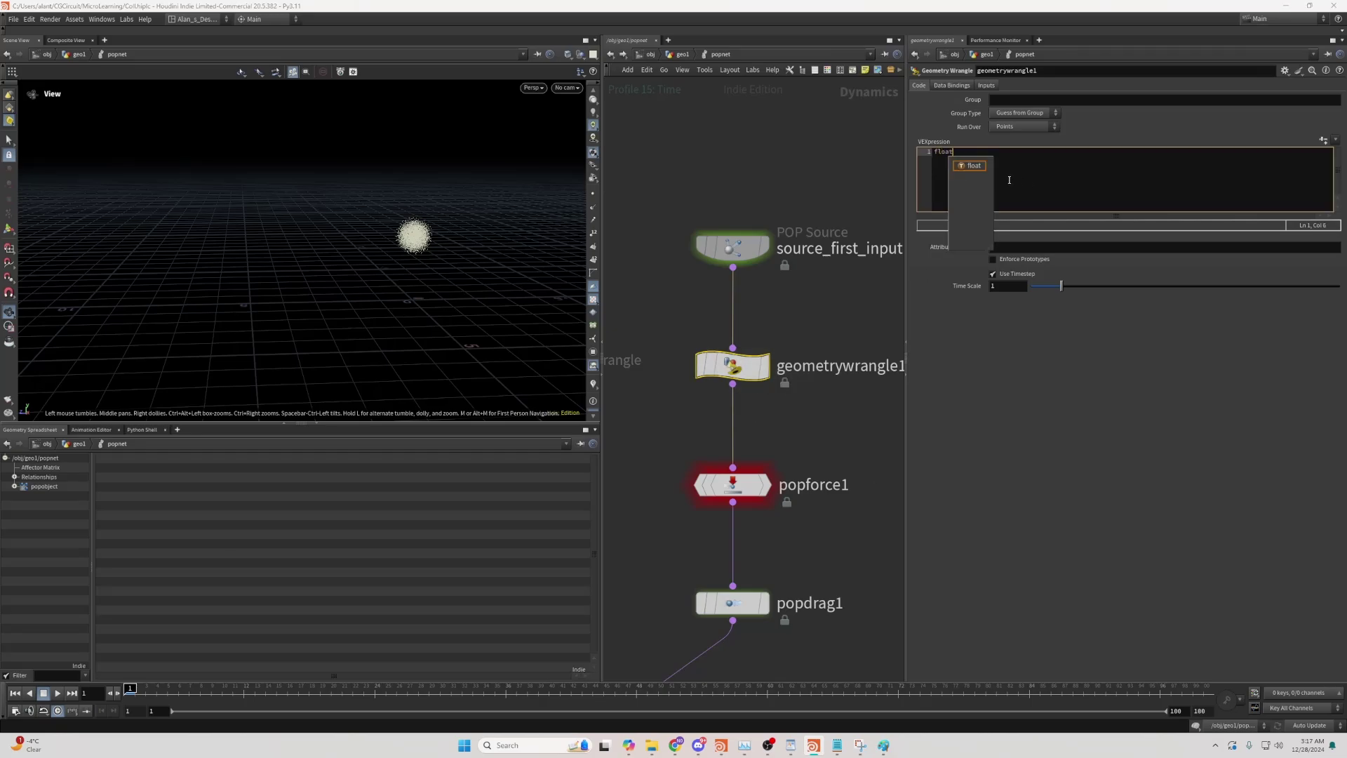
pyautogui.write('sd')
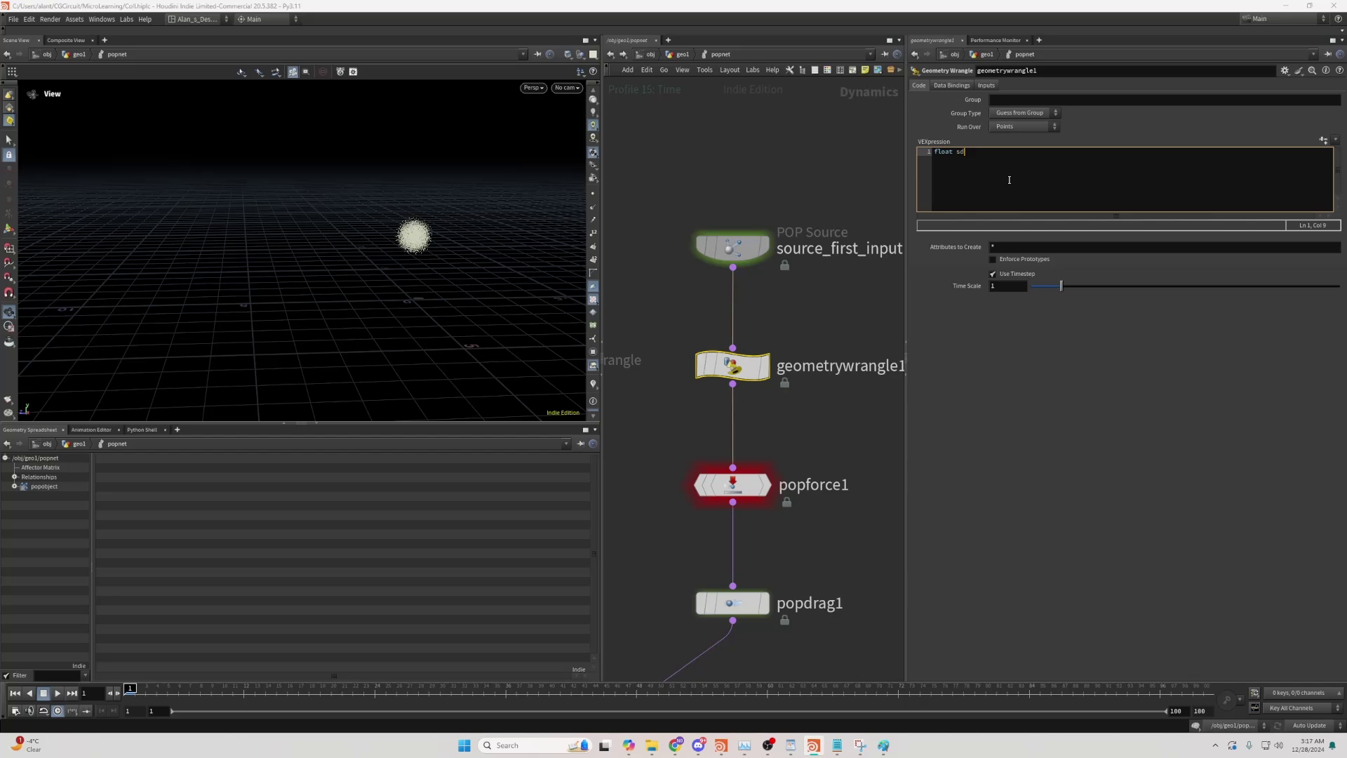
pyautogui.write('rff_value = volumes')
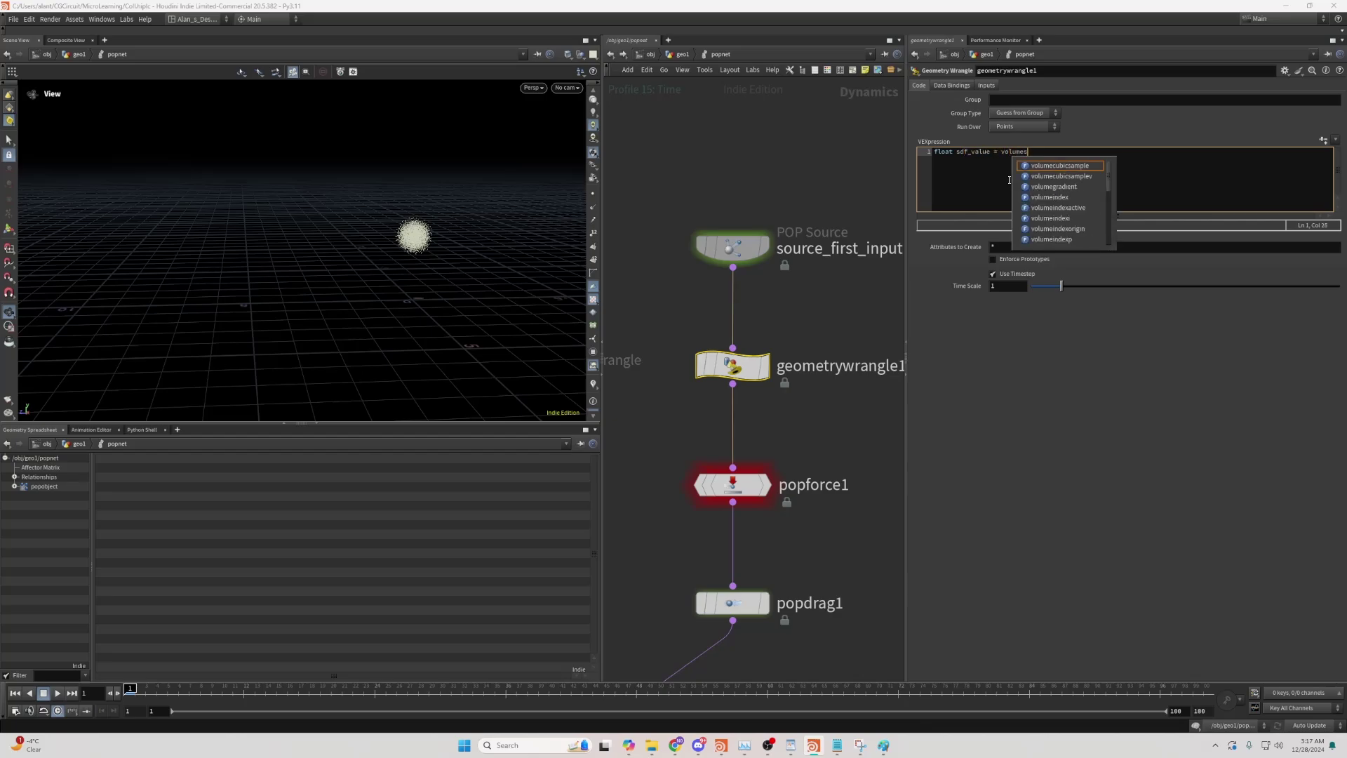
pyautogui.write('ample(0,')
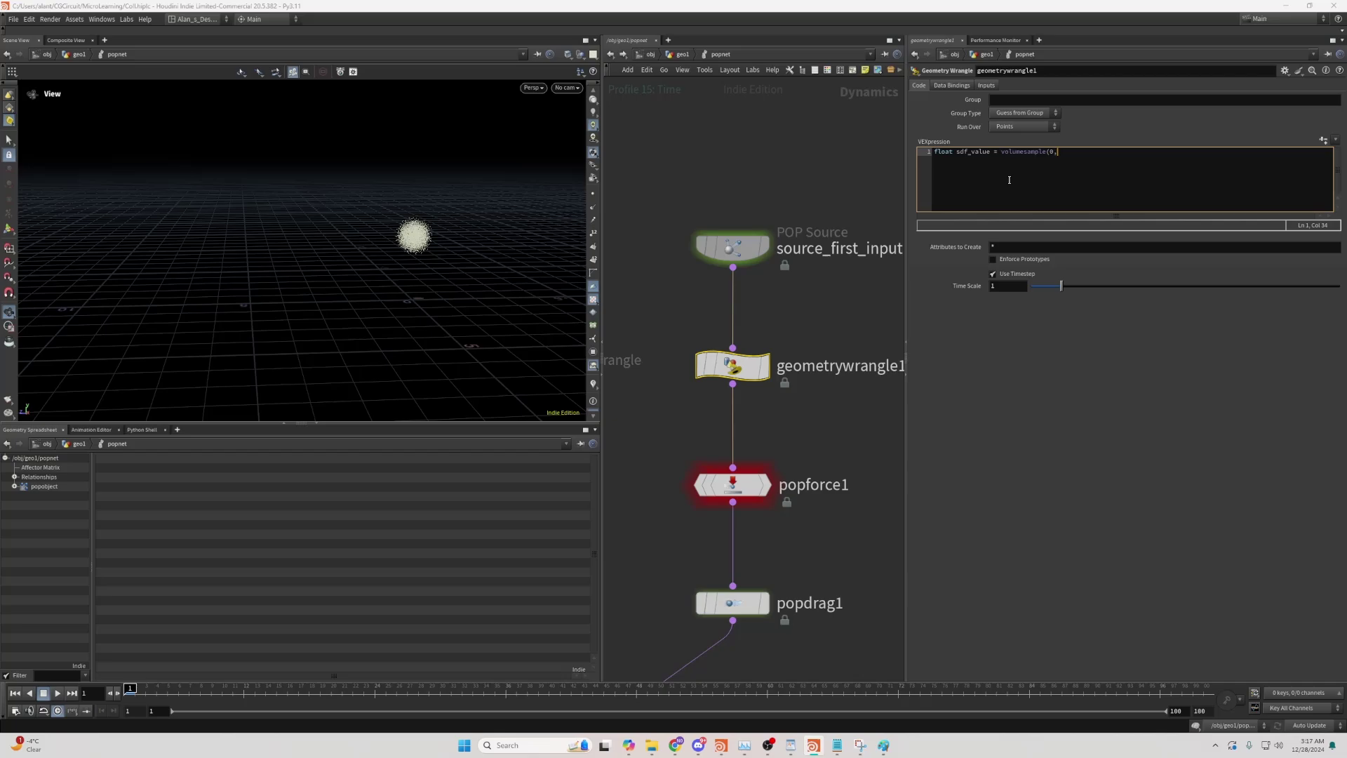
pyautogui.write('"surface",@P0')
pyautogui.press('BackSpace')
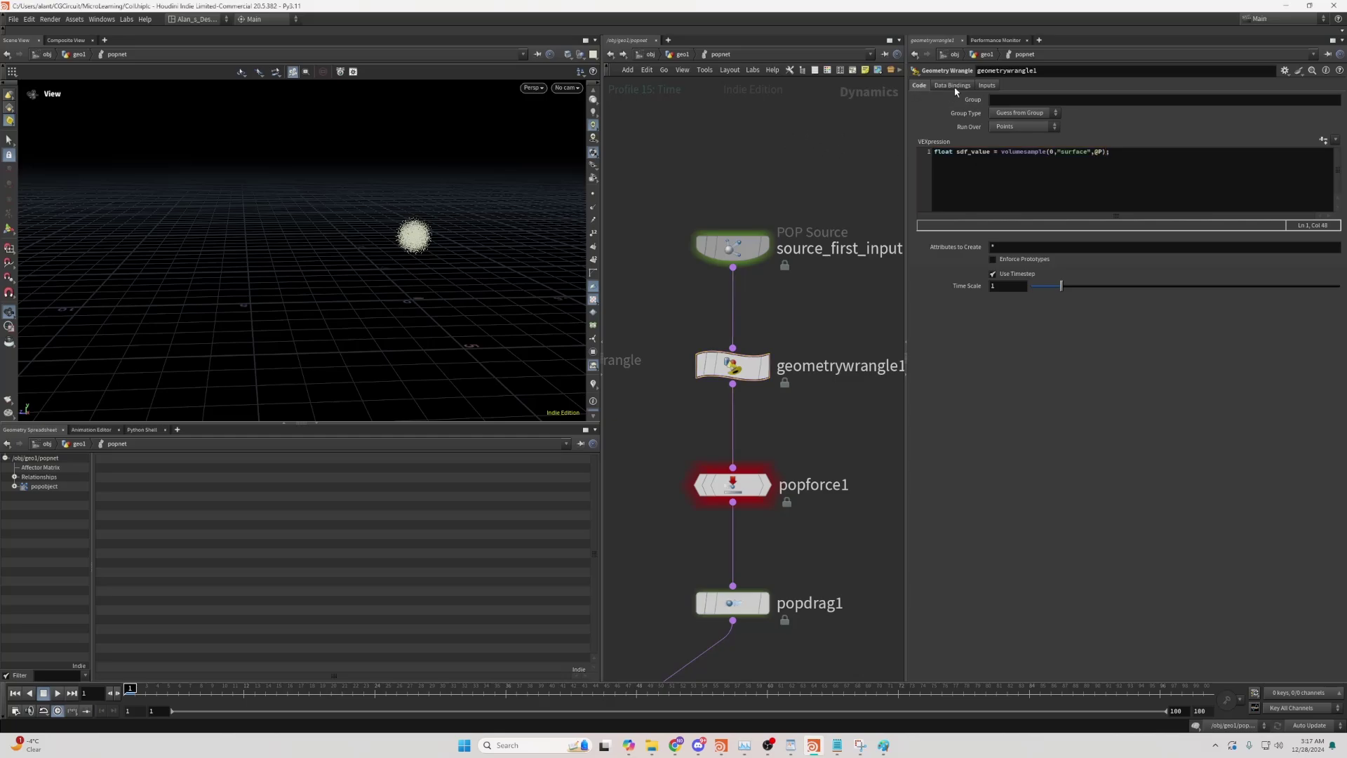
# Step: Set Input 1 of geometrywrangle1 to Second Context Geometry, and check the volumes carried by the coll null in geo1
pyautogui.click(986, 84)
pyautogui.click(1014, 99)
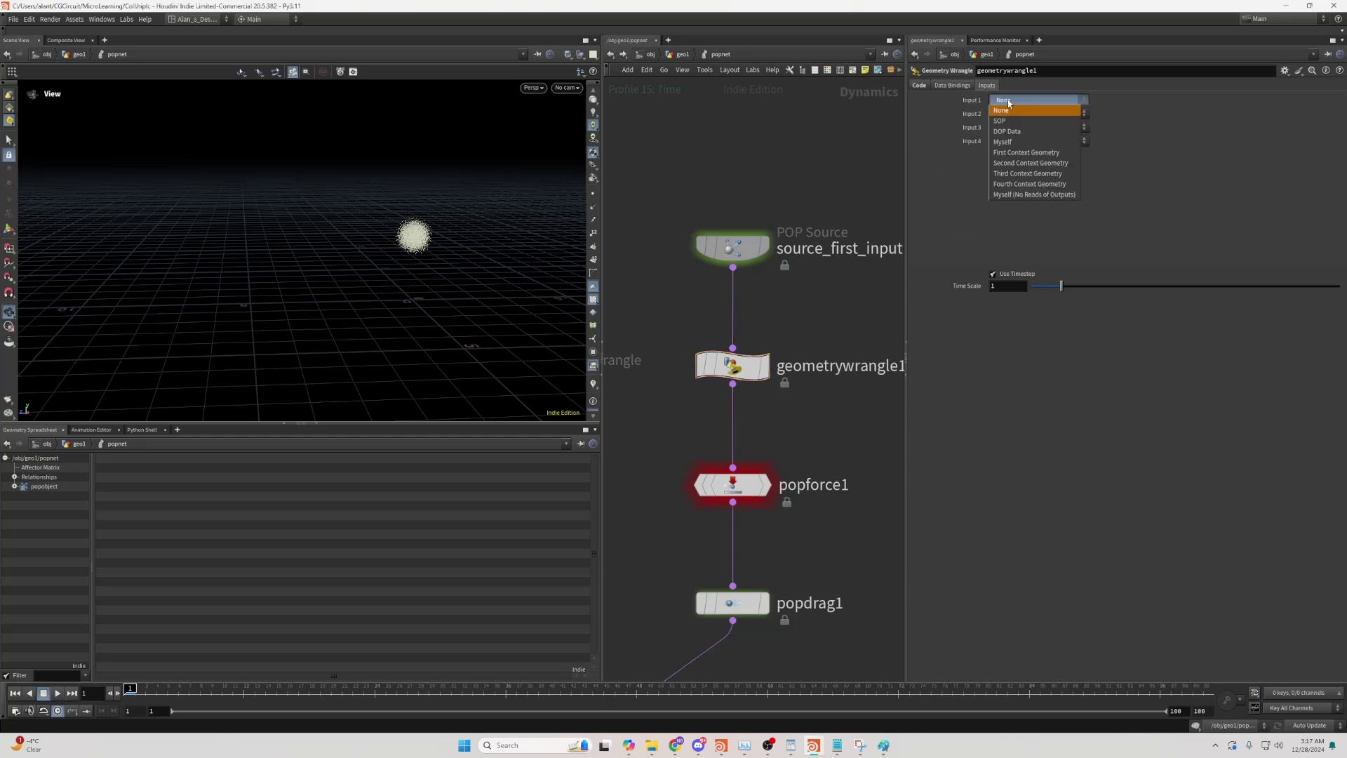
pyautogui.click(1017, 164)
pyautogui.click(681, 54)
pyautogui.click(827, 325)
pyautogui.middleClick(826, 324)
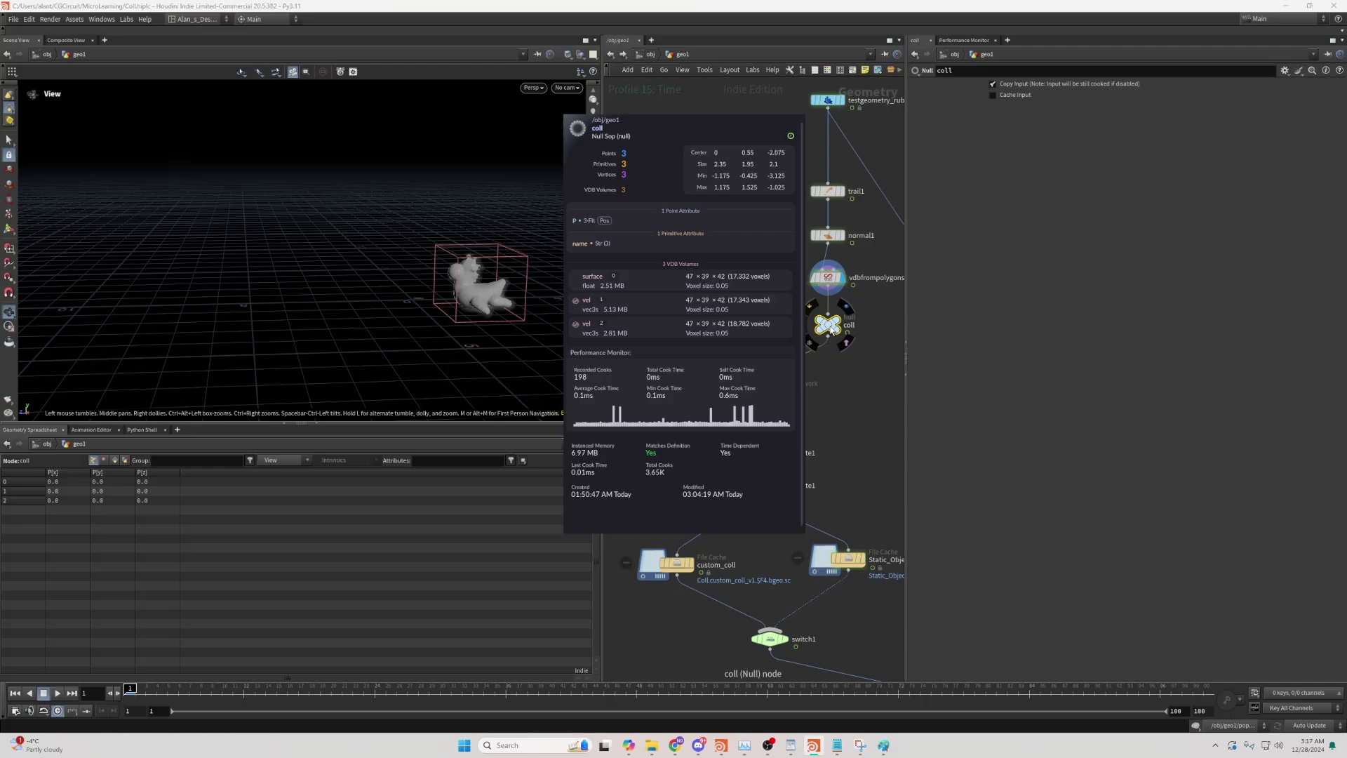
pyautogui.middleClick(827, 325)
pyautogui.doubleClick(759, 391)
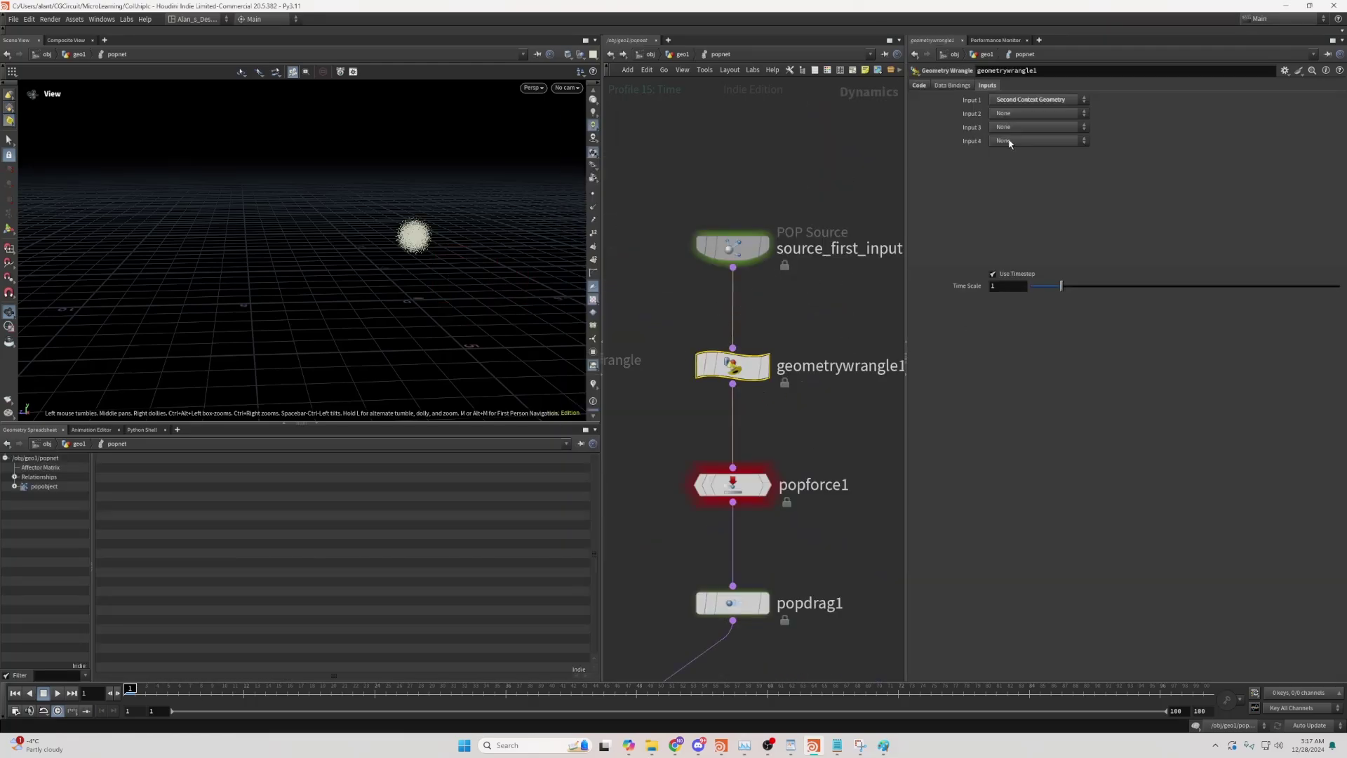
# Step: Add an if block with the condition sdf_value < 0 below the volumesample line in geometrywrangle1
pyautogui.click(1152, 173)
pyautogui.press('Return')
pyautogui.press('Return')
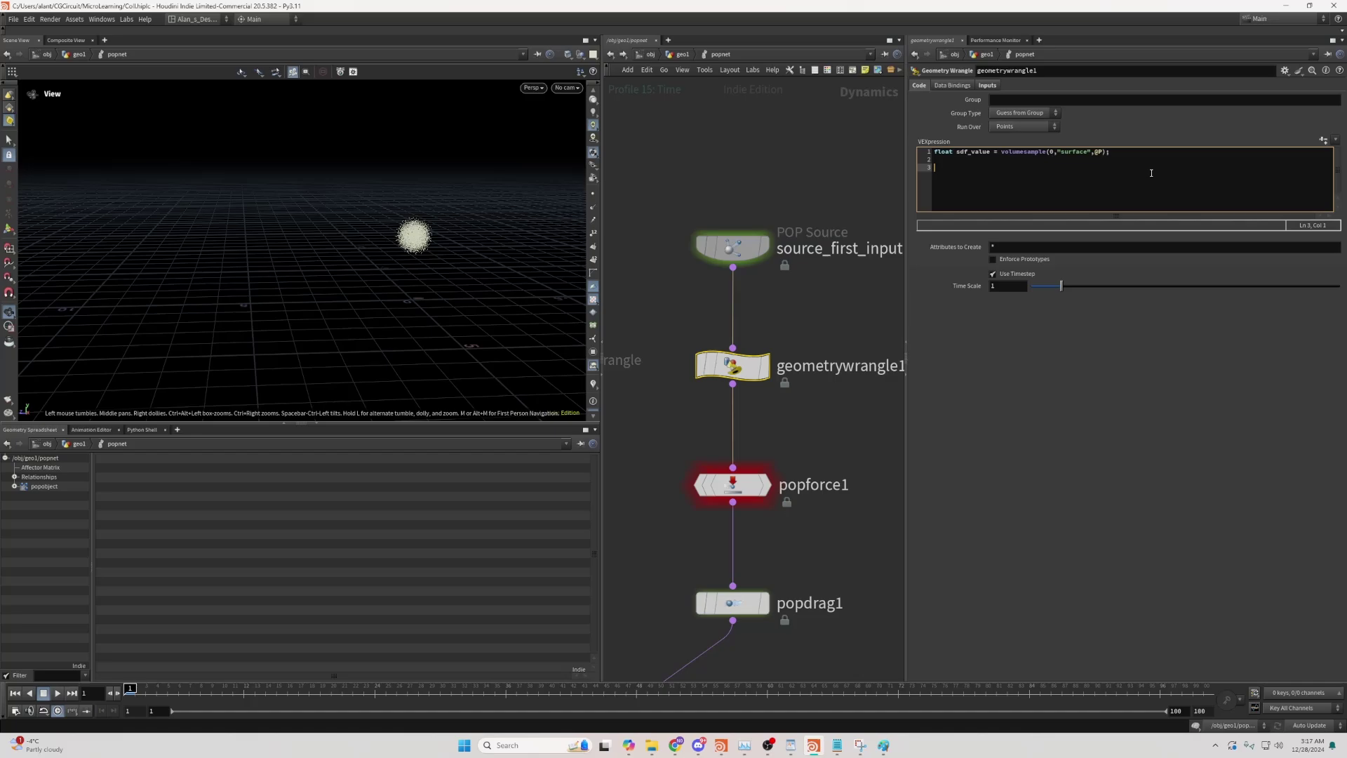
pyautogui.write('if( sdf')
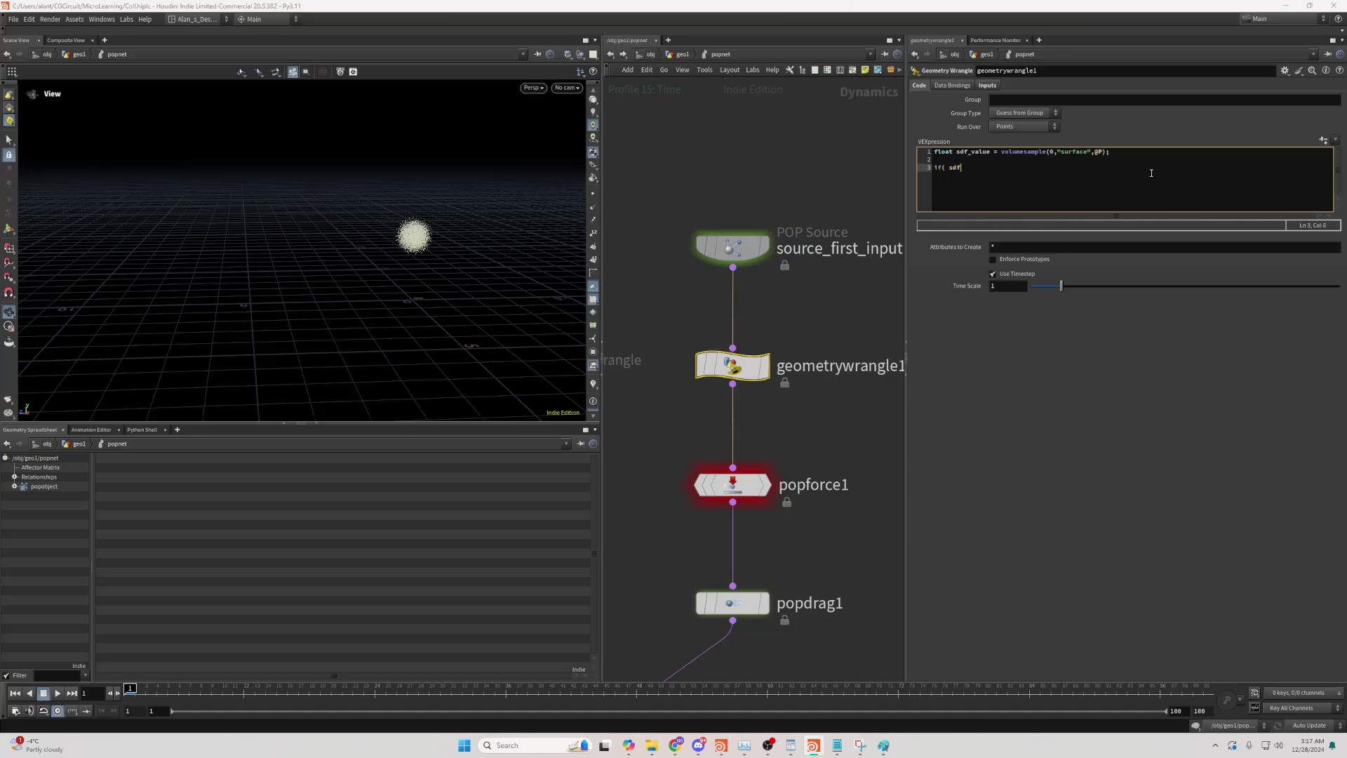
pyautogui.write('_value')
pyautogui.press('BackSpace')
pyautogui.write('0){')
pyautogui.press('Return')
# Step: Inside geometrywrangle1's if block, declare a vector named gradient and assign it a volumegradient call
pyautogui.write('vector')
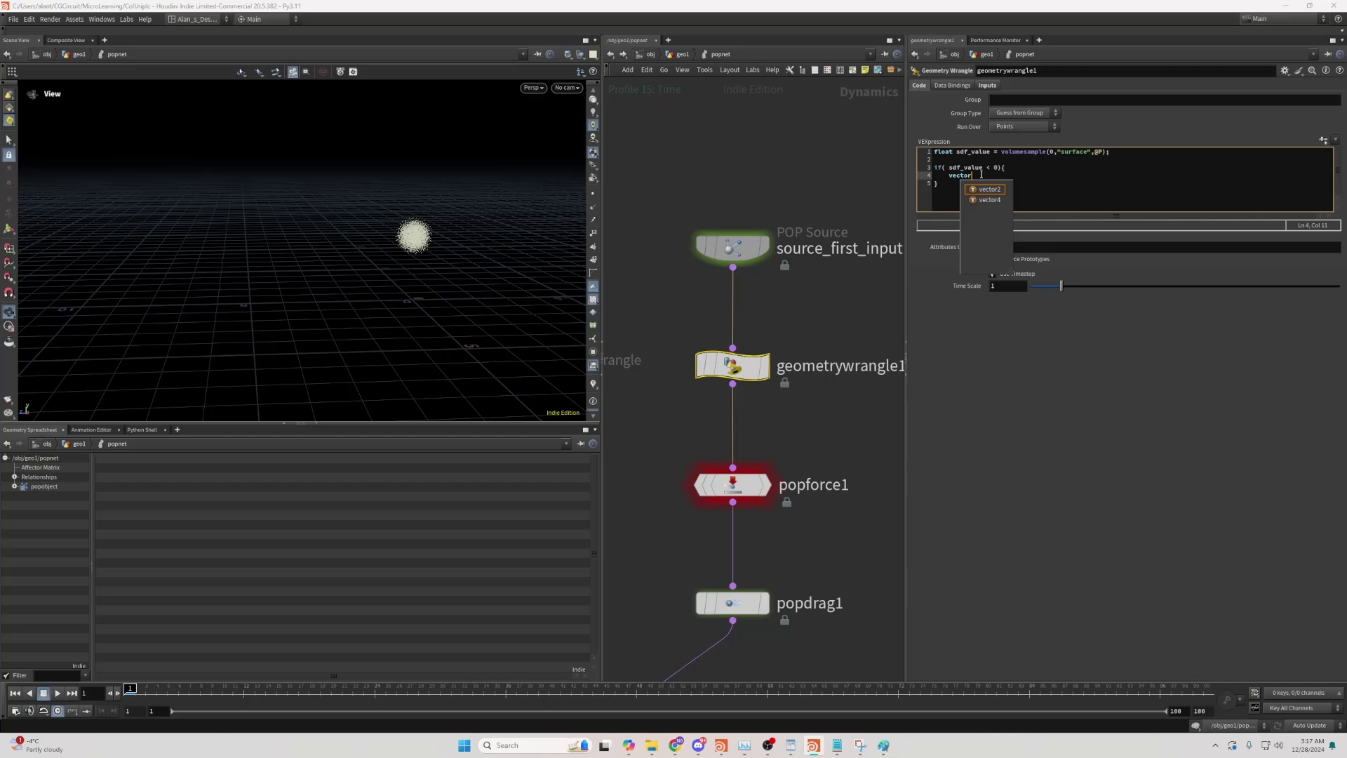
pyautogui.write(' grad')
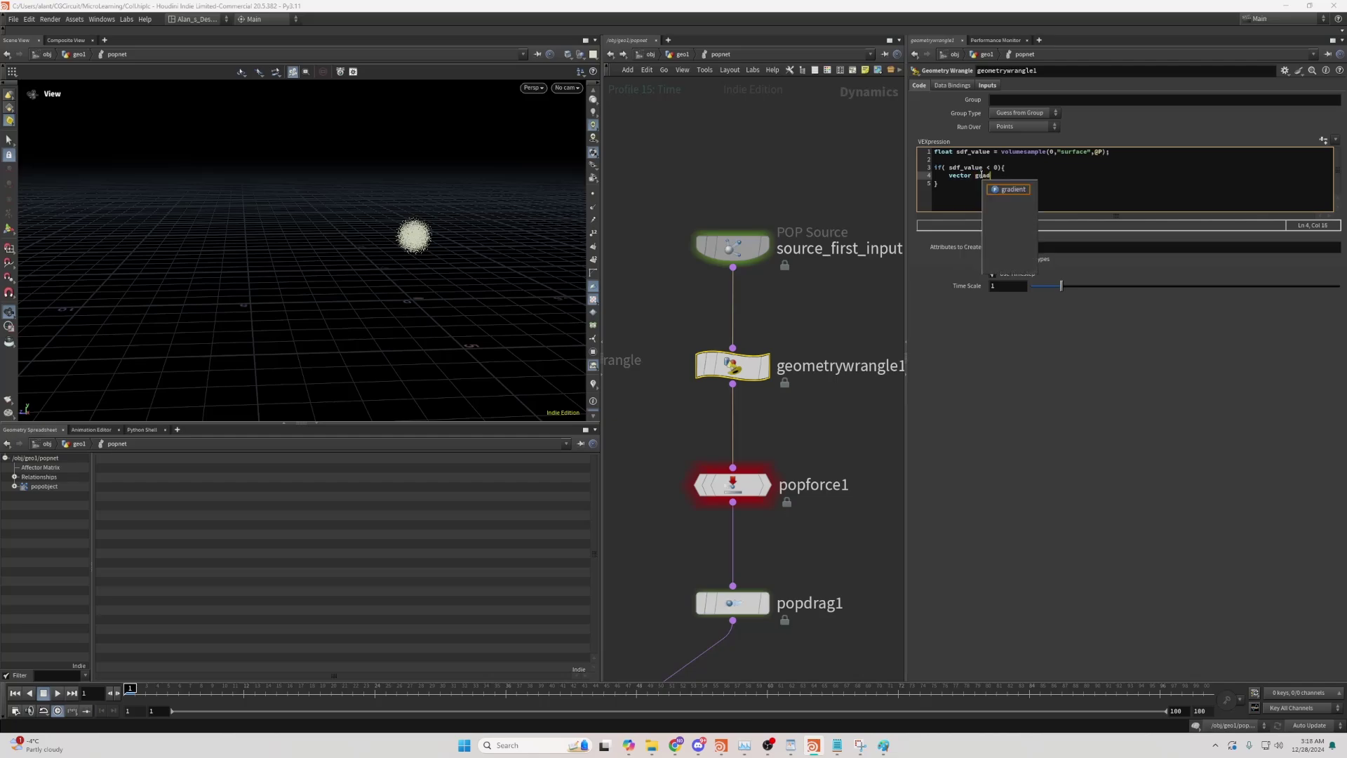
pyautogui.write('ient = volu')
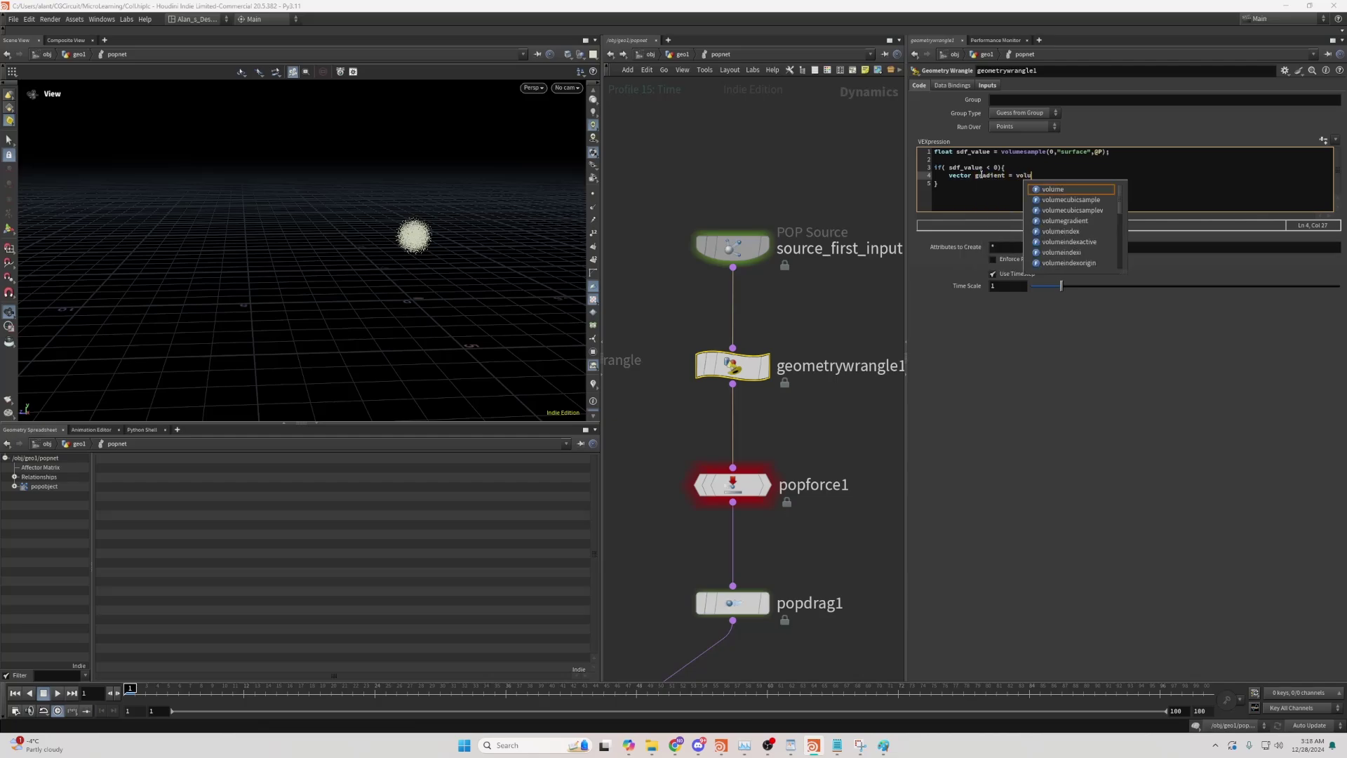
pyautogui.write('me')
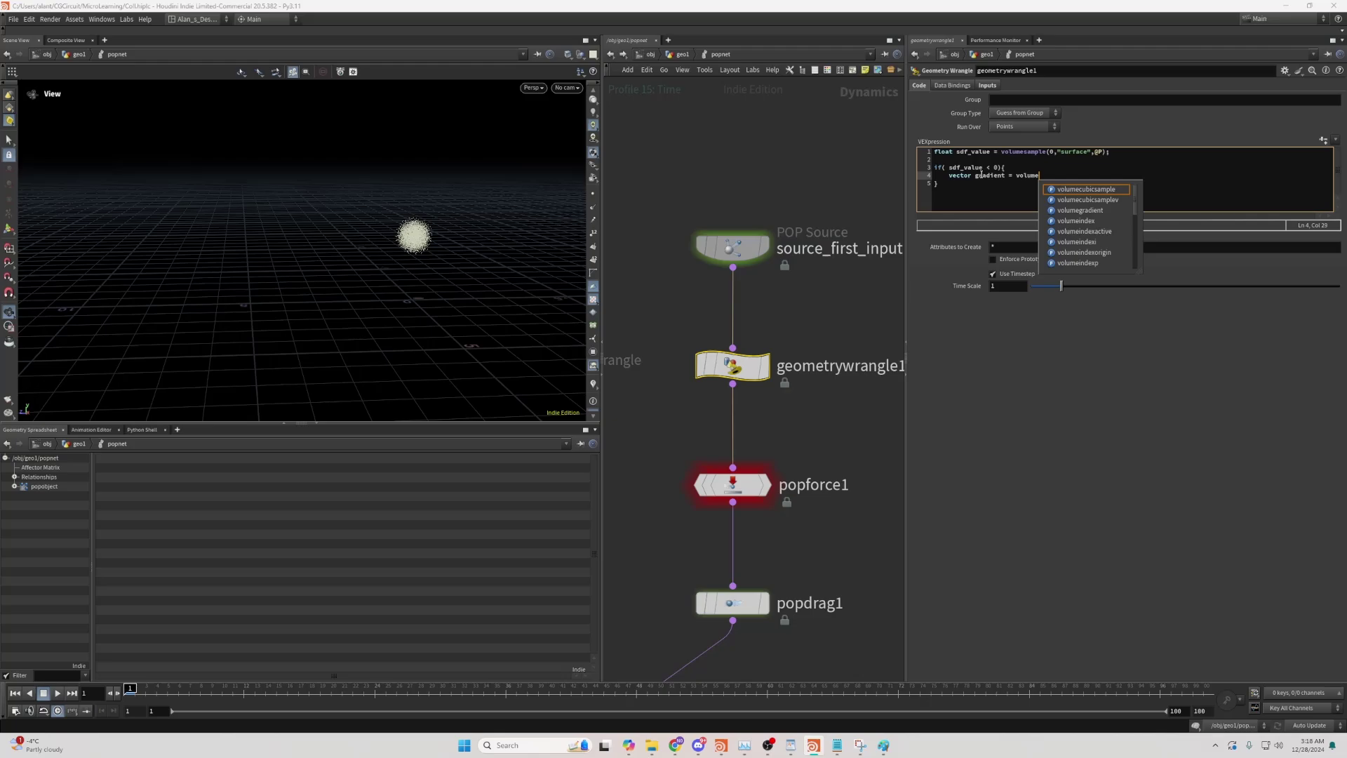
pyautogui.write('gradine')
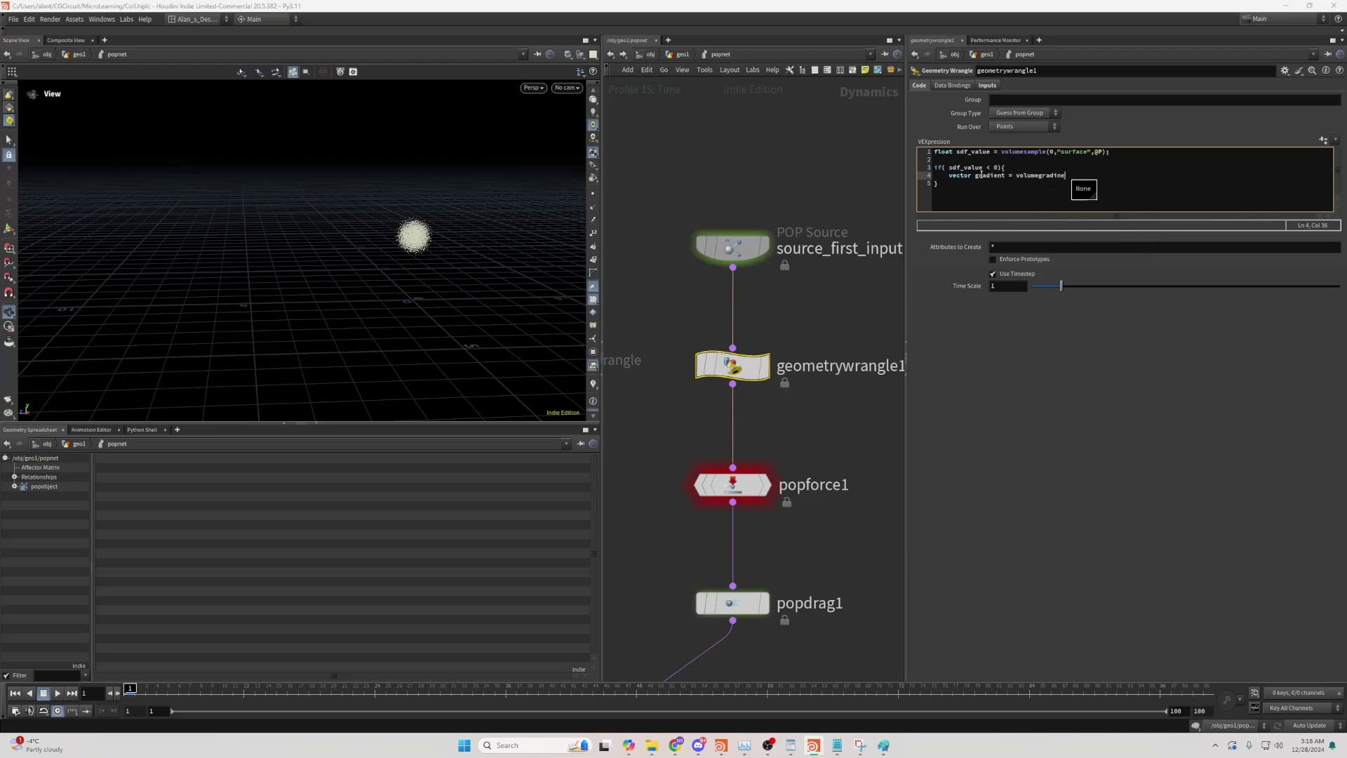
pyautogui.press('BackSpace')
pyautogui.press('BackSpace')
pyautogui.write('ent(')
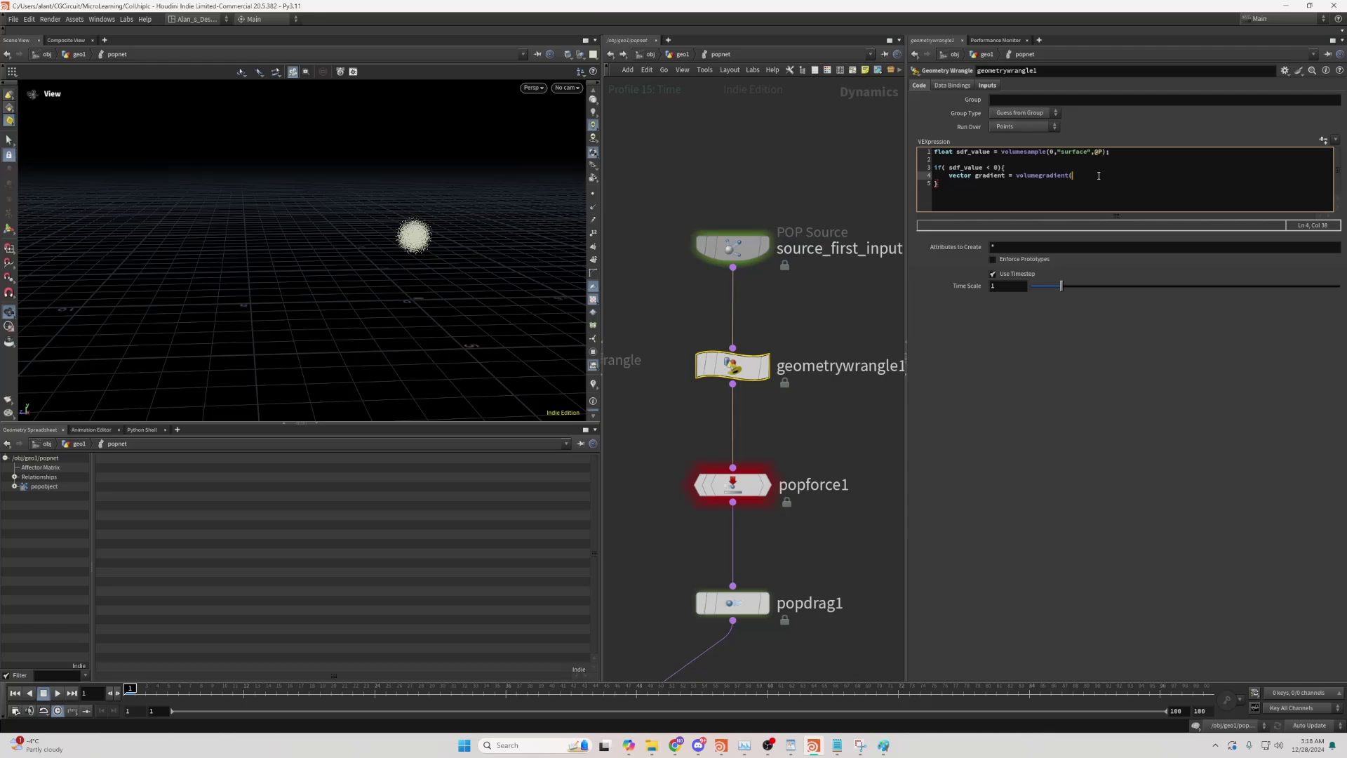
pyautogui.write('0,"')
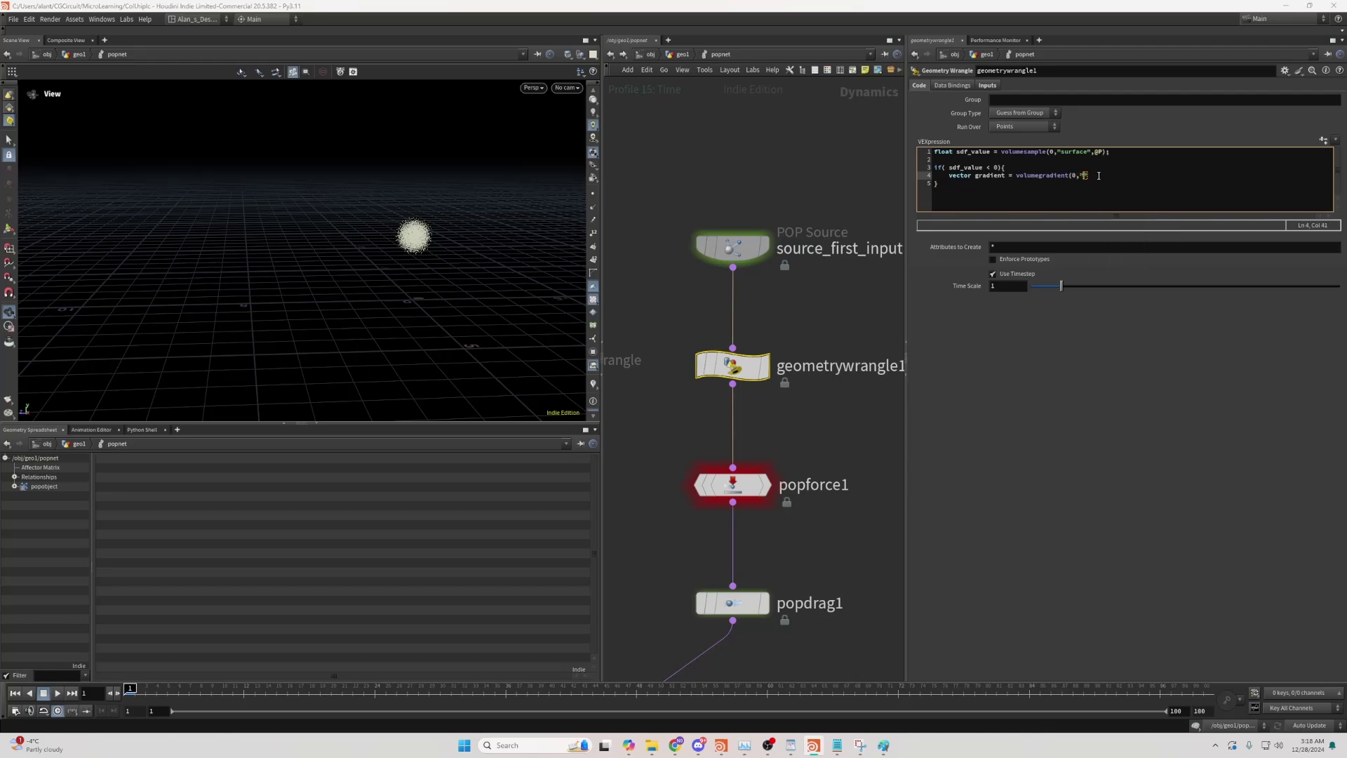
pyautogui.write('surface')
# Step: Complete the volumegradient call with the arguments 0, "surface" and @P, and end the statement with a semicolon
pyautogui.press('Down')
pyautogui.click(1133, 177)
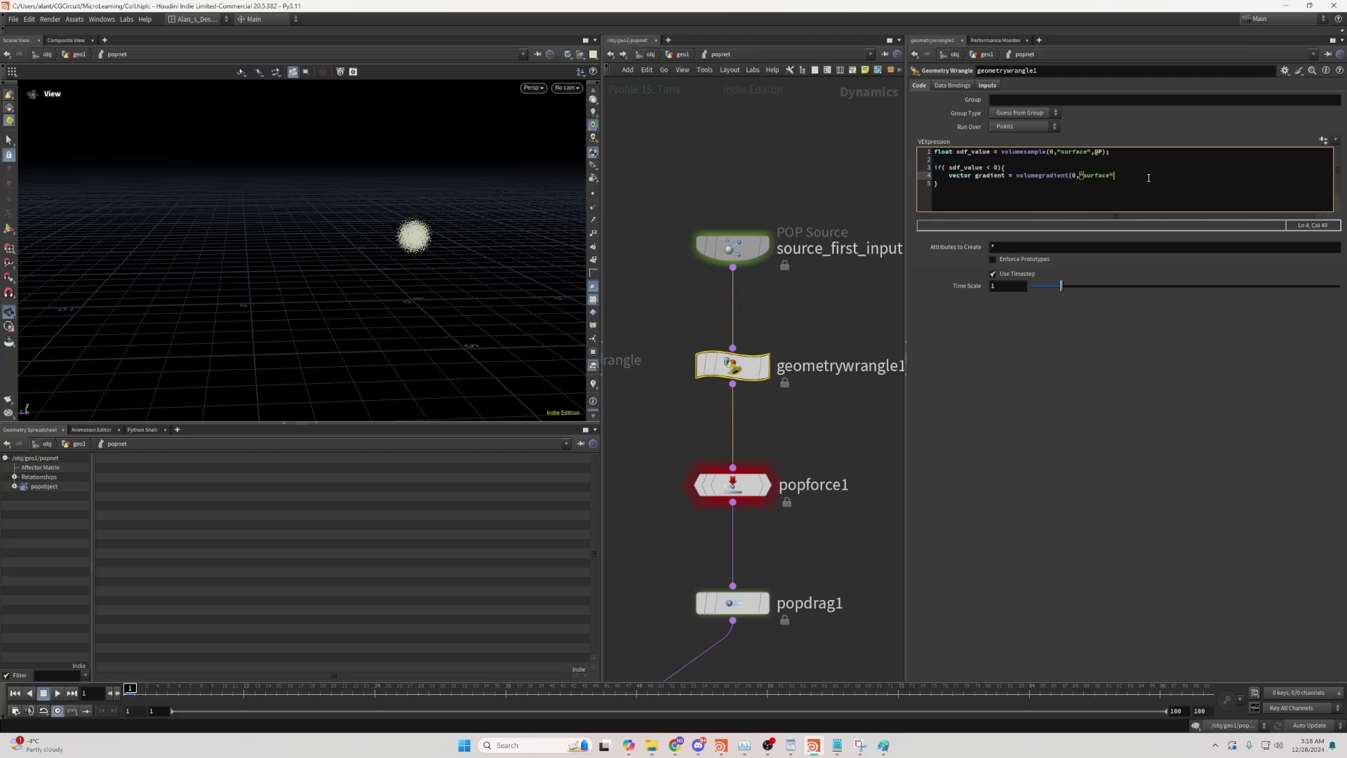
pyautogui.write(',0')
pyautogui.press('BackSpace')
pyautogui.write(');')
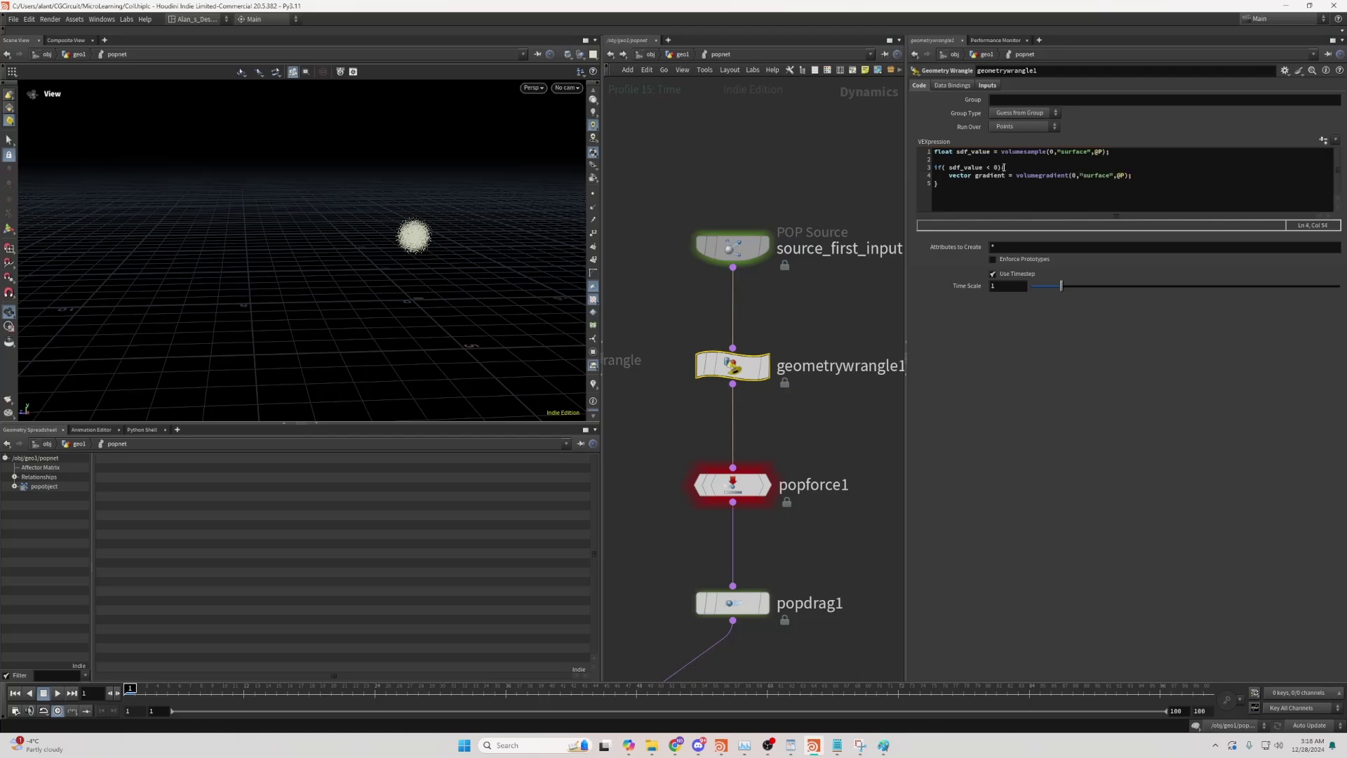
# Step: Add the line @P += gradient below the gradient declaration inside the if block
pyautogui.press('Return')
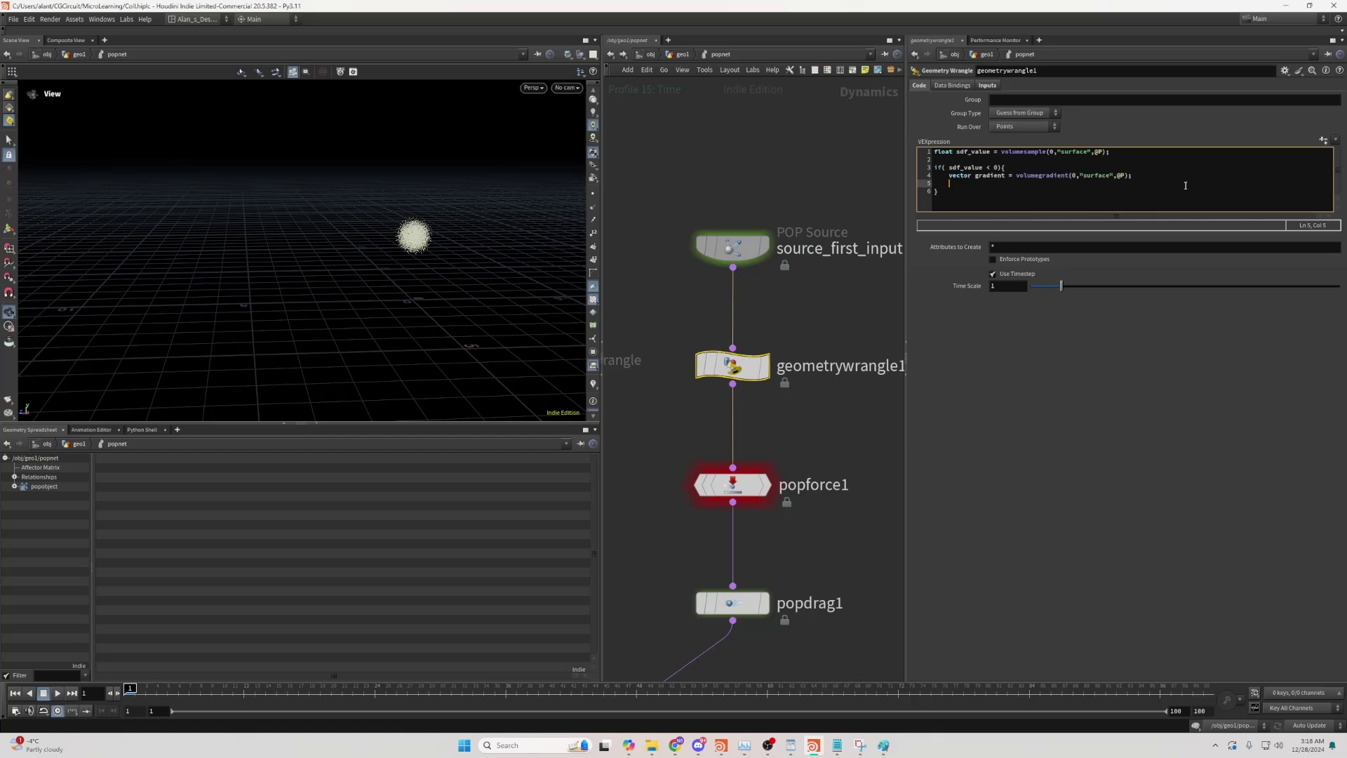
pyautogui.write('@P +=')
pyautogui.doubleClick(979, 175)
pyautogui.hotkey('ctrl', 'c')
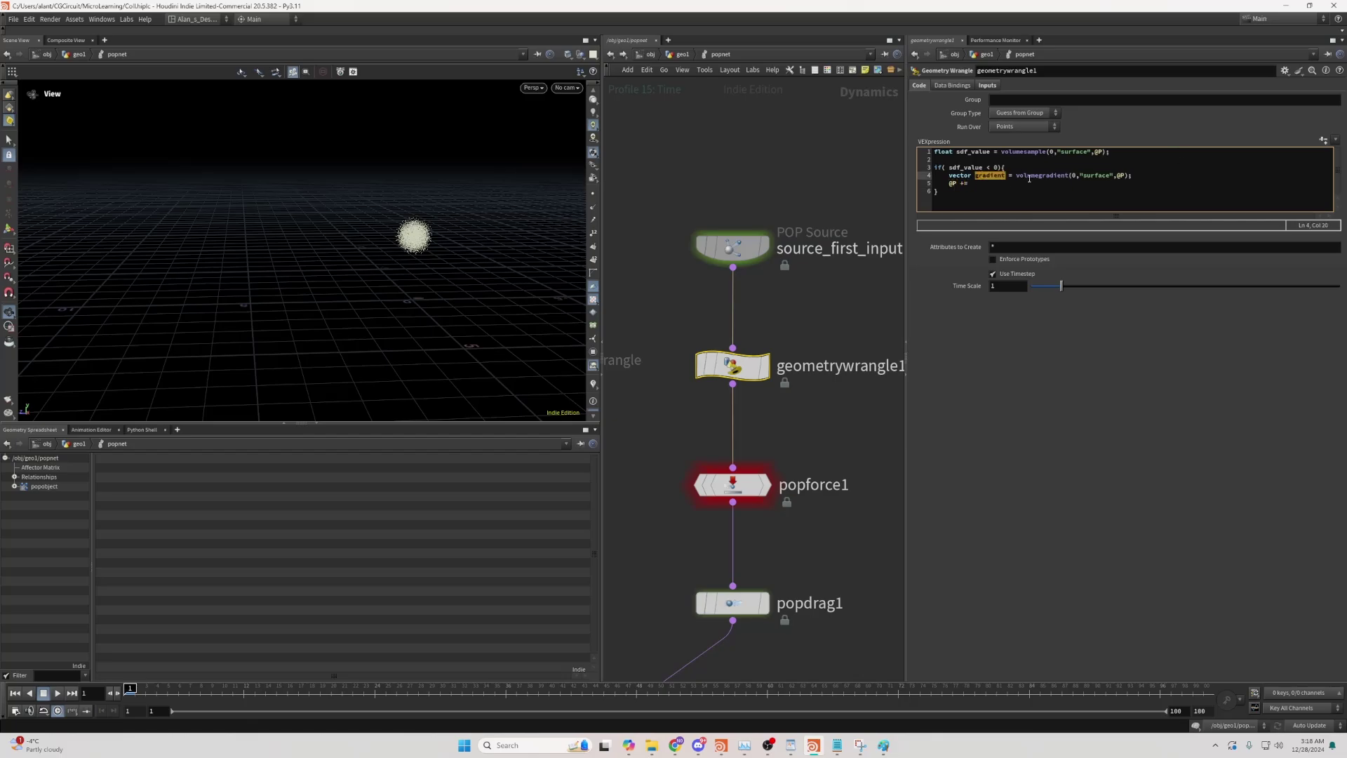
pyautogui.click(977, 183)
pyautogui.hotkey('ctrl', 'v')
pyautogui.moveTo(1002, 183)
pyautogui.mouseDown()
pyautogui.moveTo(972, 188)
pyautogui.moveTo(1002, 184)
pyautogui.mouseUp()
pyautogui.click(1008, 185)
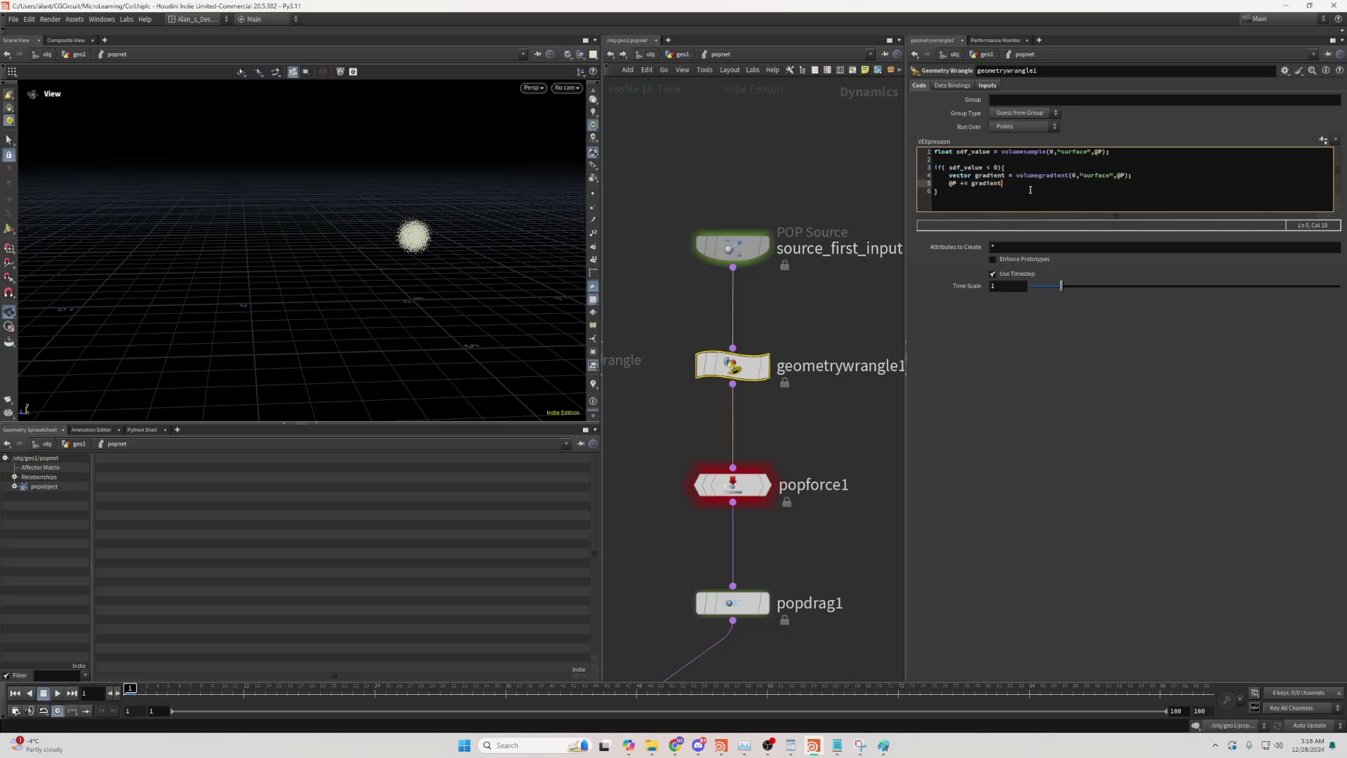
# Step: Extend the position offset to @P += gradient*sdf_value*-1; using the sdf_value variable from the first line
pyautogui.doubleClick(973, 151)
pyautogui.middleClick(1033, 185)
pyautogui.write('*')
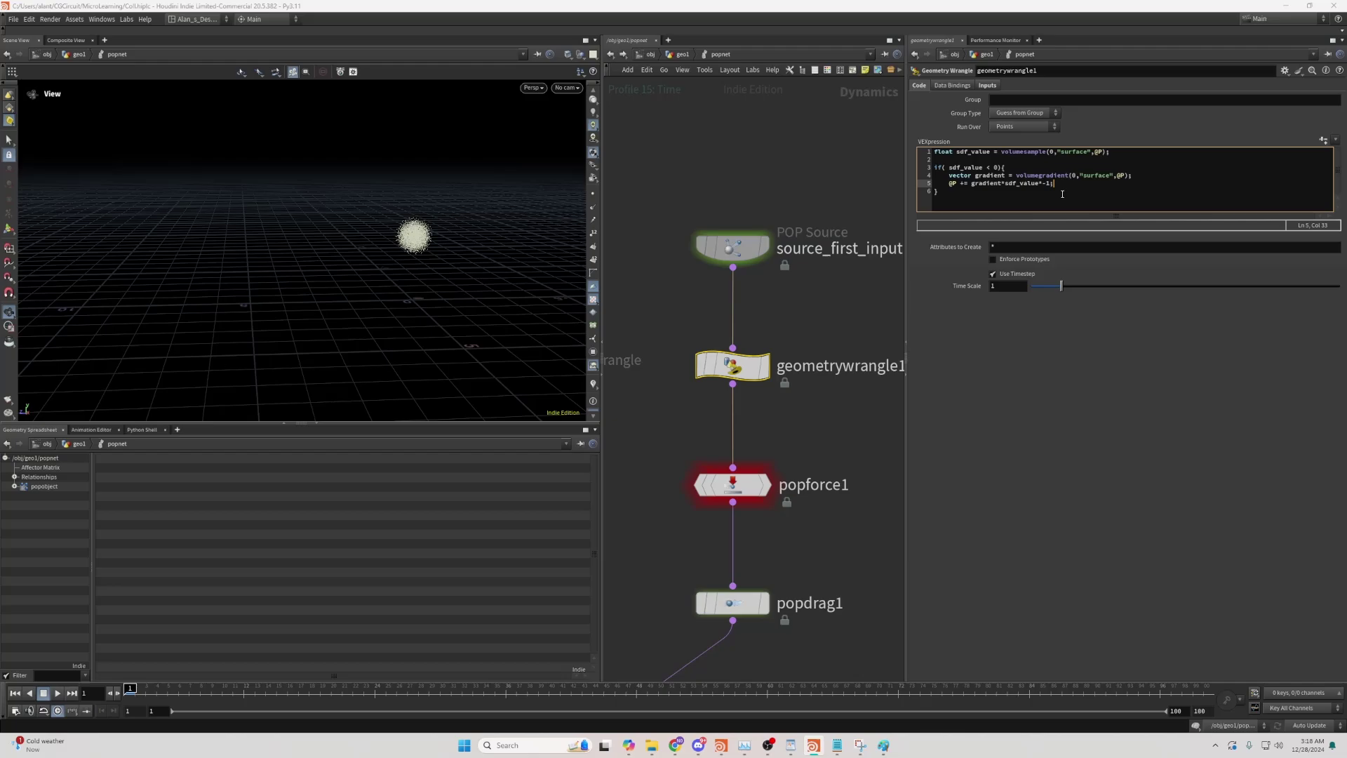
pyautogui.write('-1;')
pyautogui.doubleClick(981, 151)
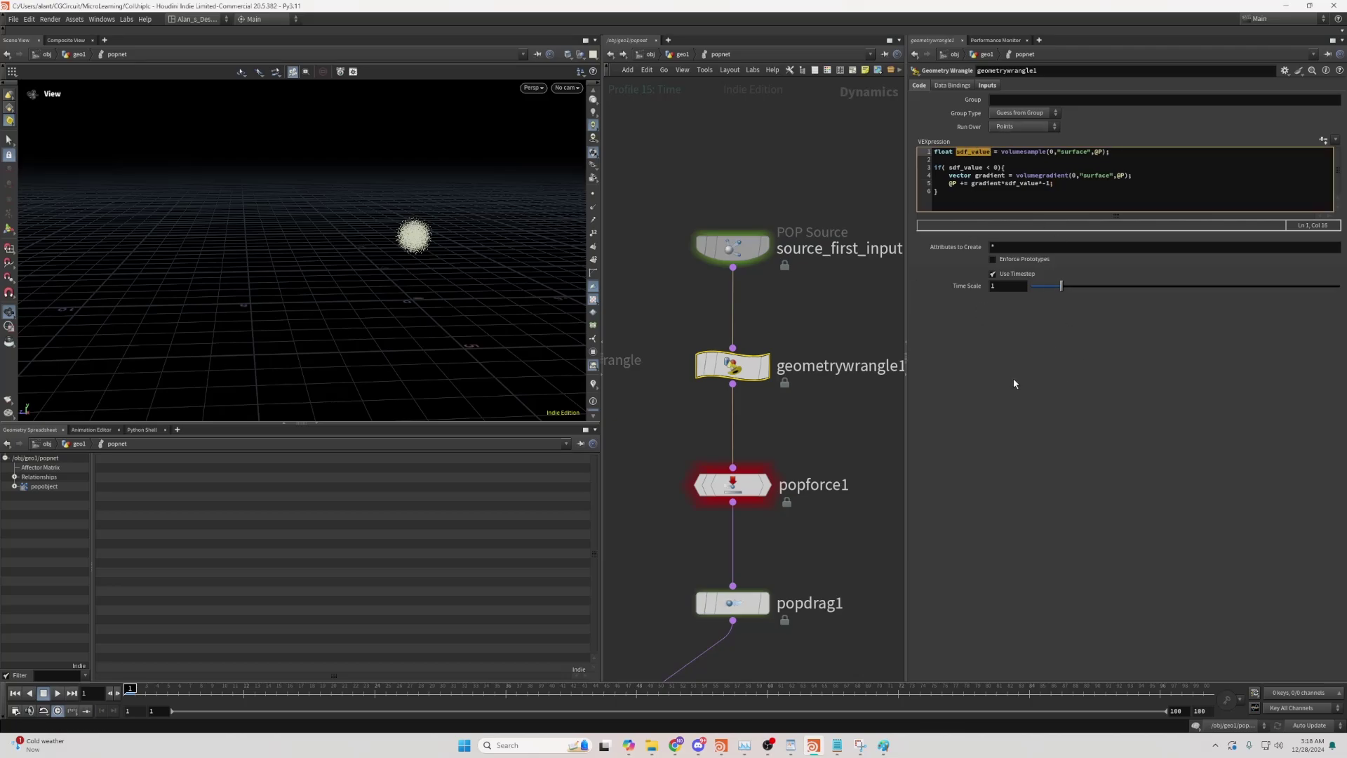
# Step: Play the simulation to frame 30, scrub through its frames, and examine from several angles how the particles collide with the hidden object
pyautogui.click(56, 694)
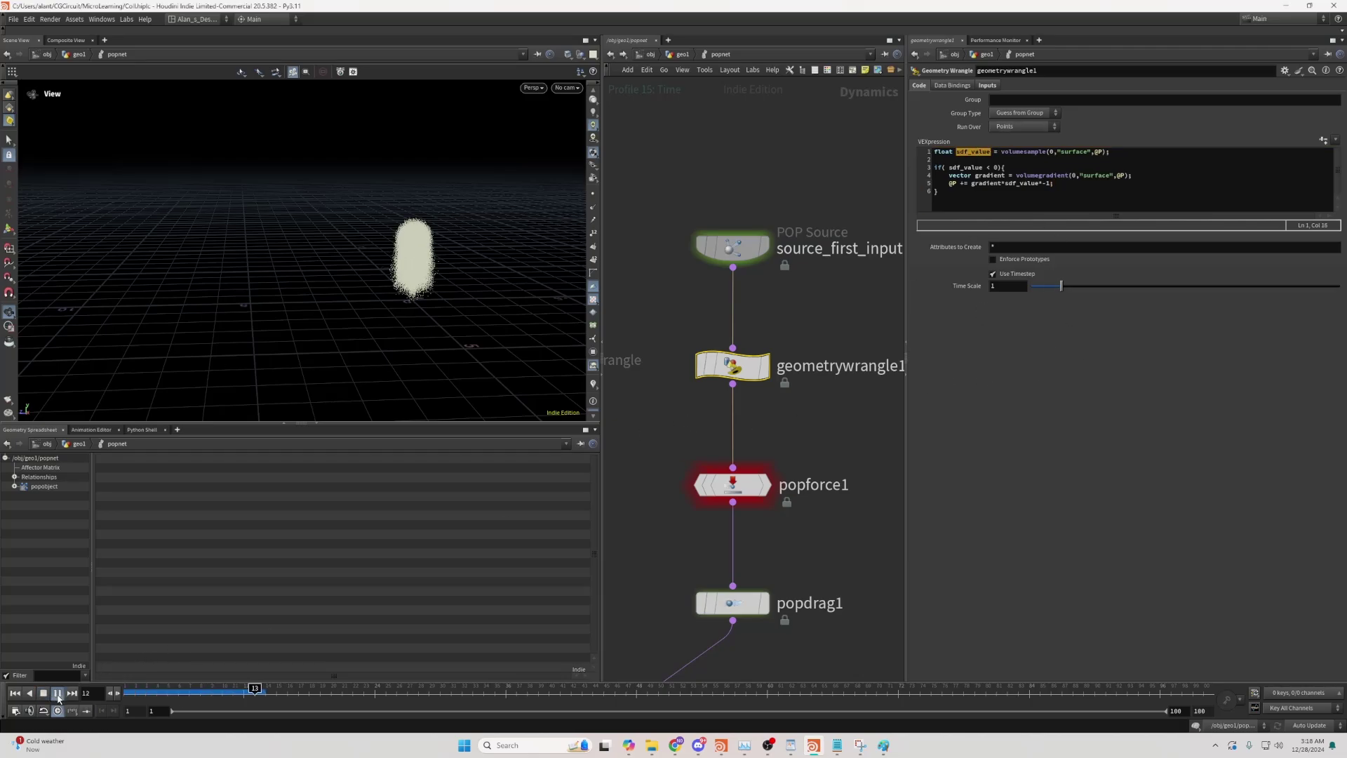
pyautogui.click(57, 693)
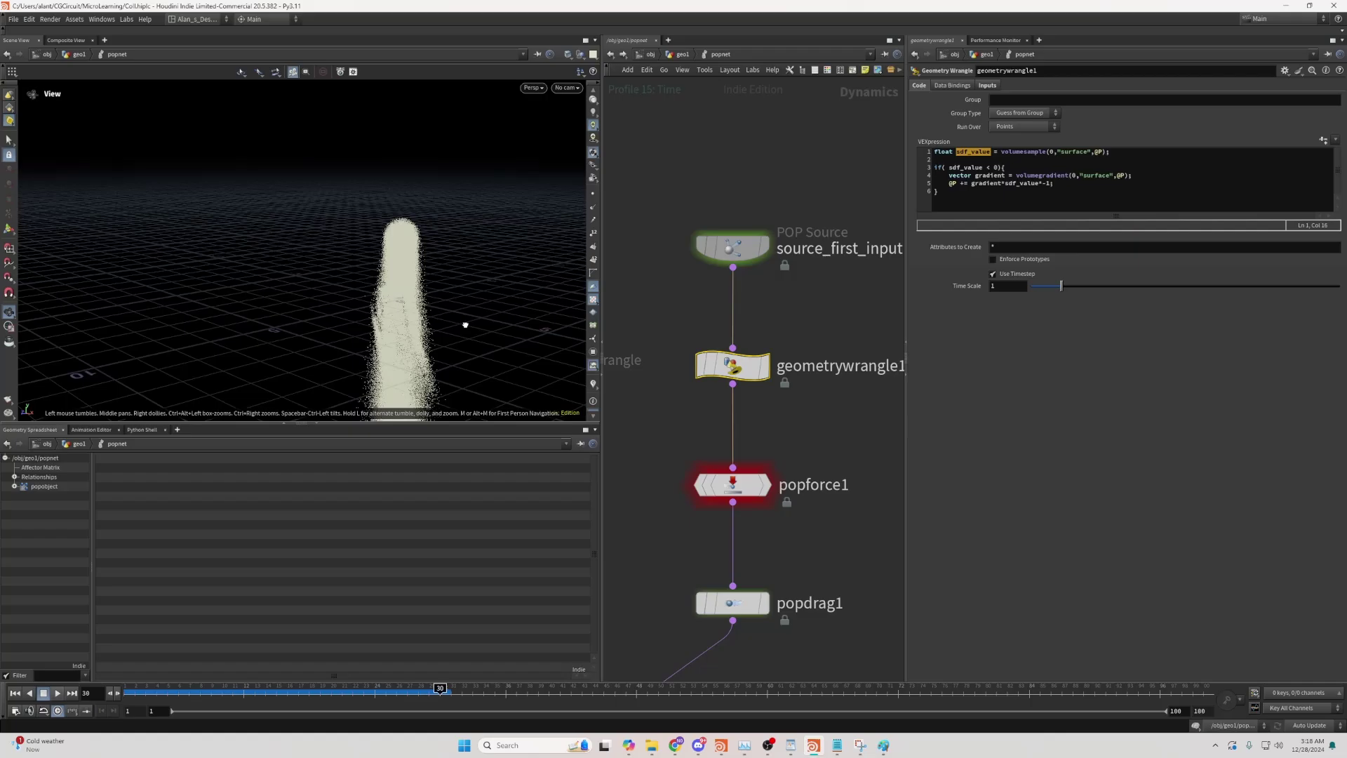
pyautogui.moveTo(465, 325); pyautogui.dragTo(537, 291, button='right')
pyautogui.moveTo(491, 288); pyautogui.dragTo(365, 308)
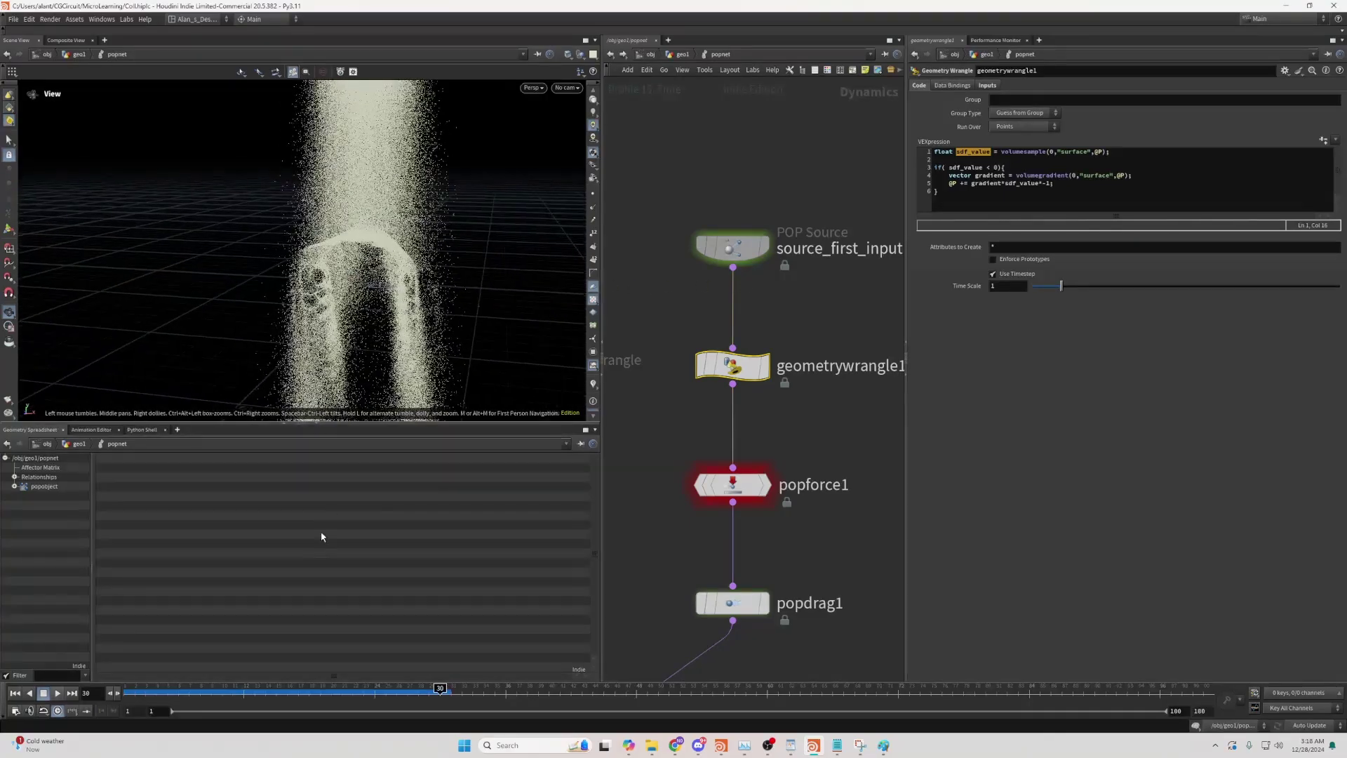
pyautogui.moveTo(140, 688); pyautogui.dragTo(418, 680)
pyautogui.moveTo(393, 295)
pyautogui.mouseDown()
pyautogui.moveTo(308, 291)
pyautogui.moveTo(380, 293)
pyautogui.mouseUp()
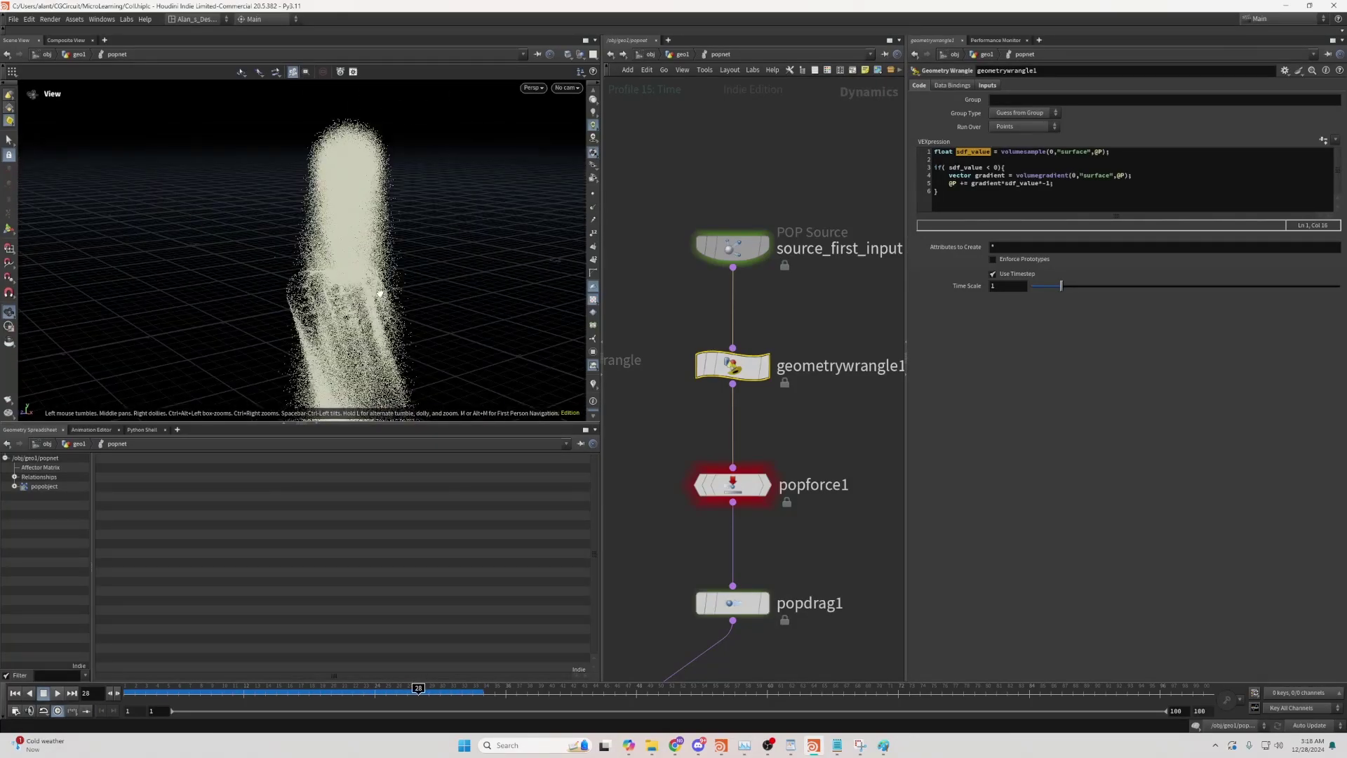
pyautogui.moveTo(373, 291); pyautogui.dragTo(219, 270)
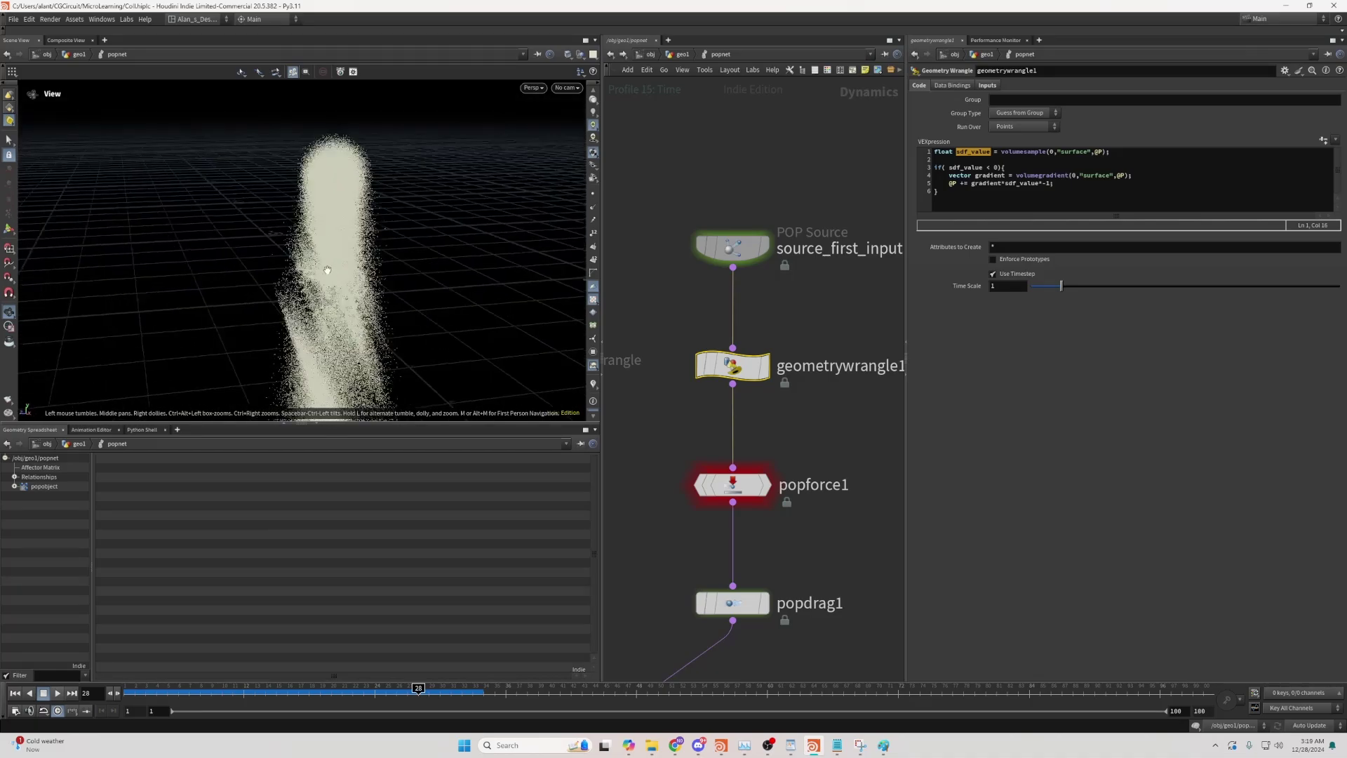
pyautogui.moveTo(327, 270); pyautogui.dragTo(327, 212)
pyautogui.moveTo(214, 691); pyautogui.dragTo(388, 690)
pyautogui.moveTo(349, 296); pyautogui.dragTo(327, 297)
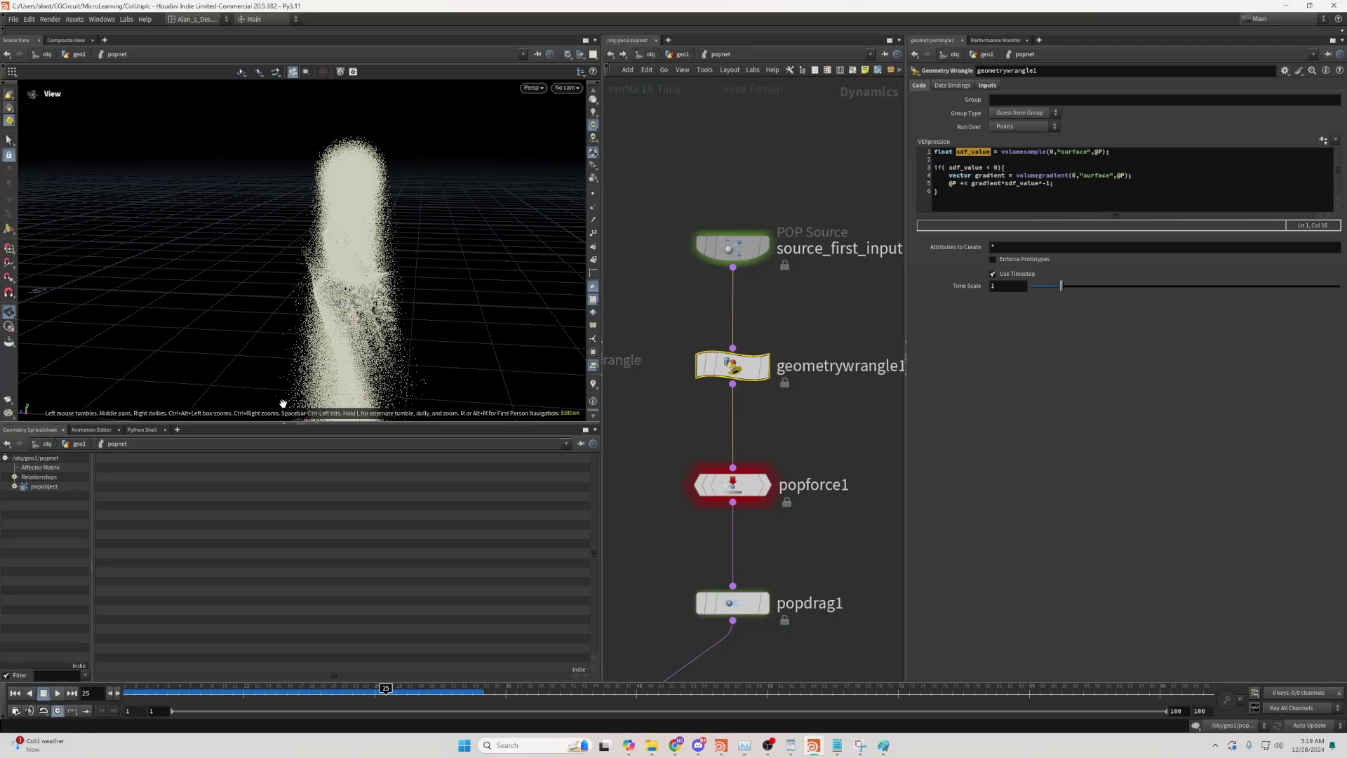
pyautogui.scroll(-5, 812, 426)
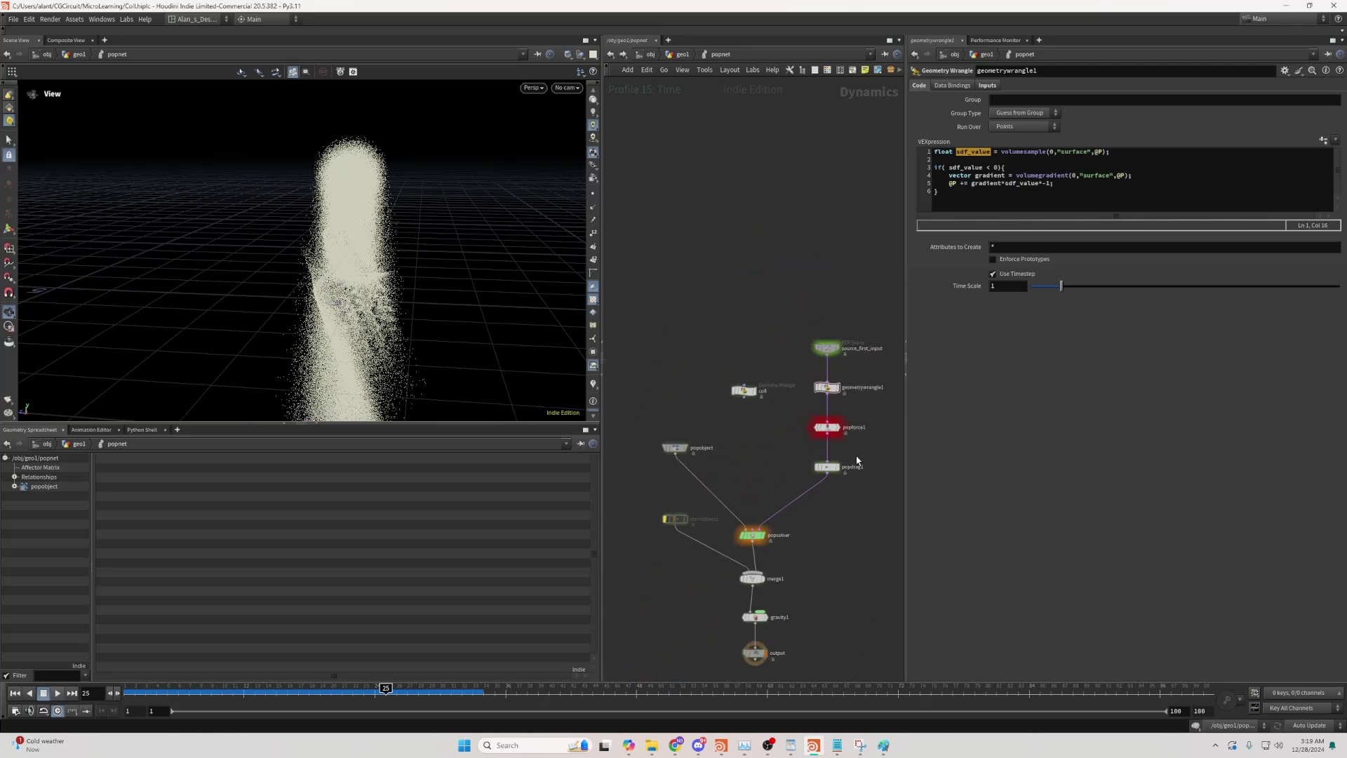